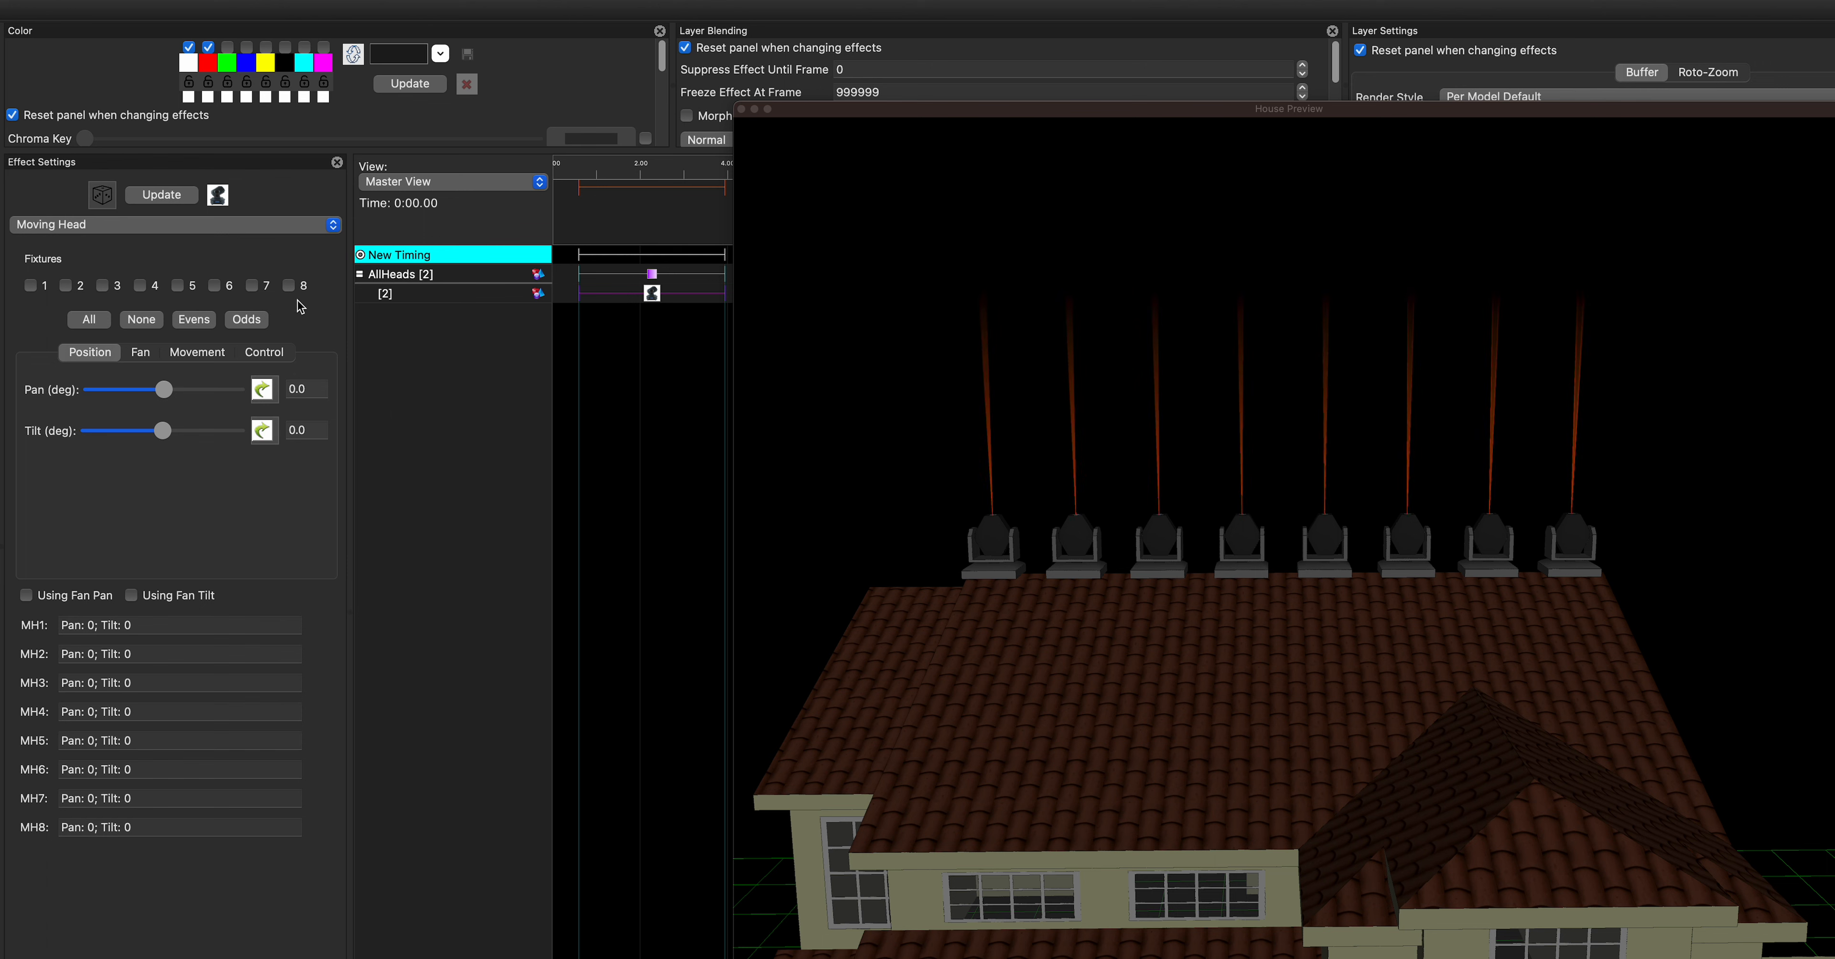
- Select all eight fixtures and position them at about 88.2° pan and 53.2° tilt
click(88, 322)
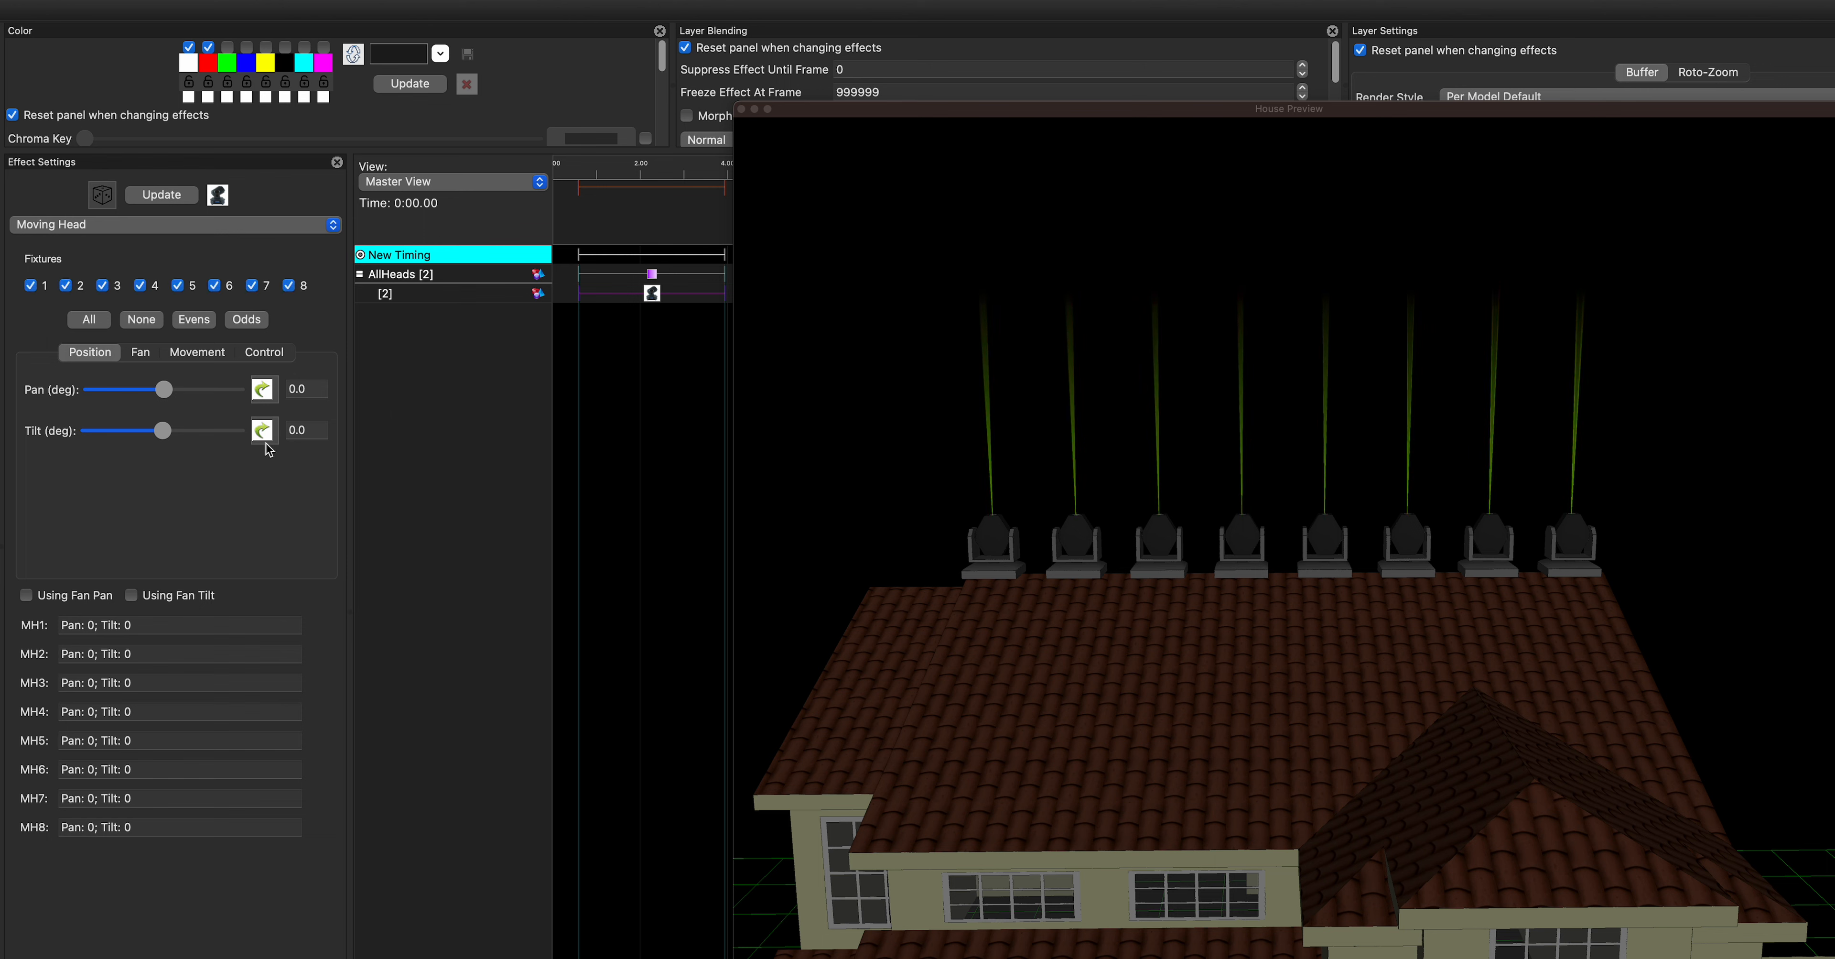
drag(164, 389, 188, 435)
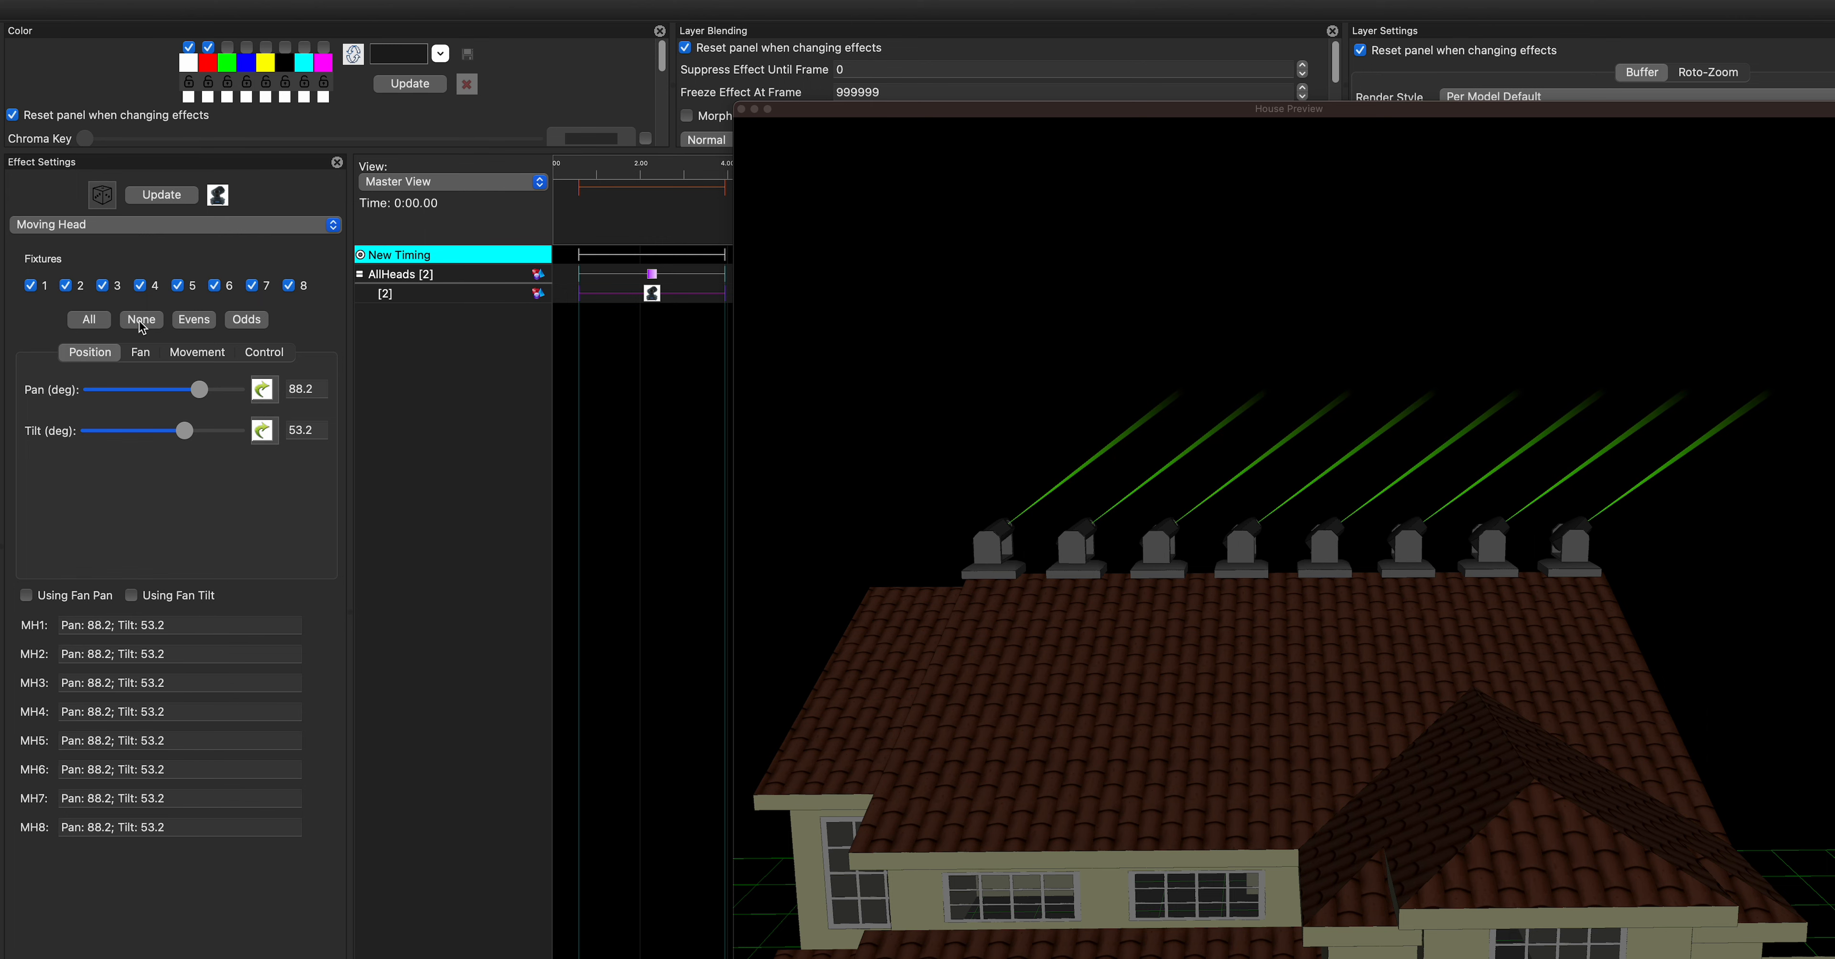
mouse_move(1185, 700)
mouse_down()
mouse_move(1313, 699)
mouse_move(1191, 694)
mouse_up()
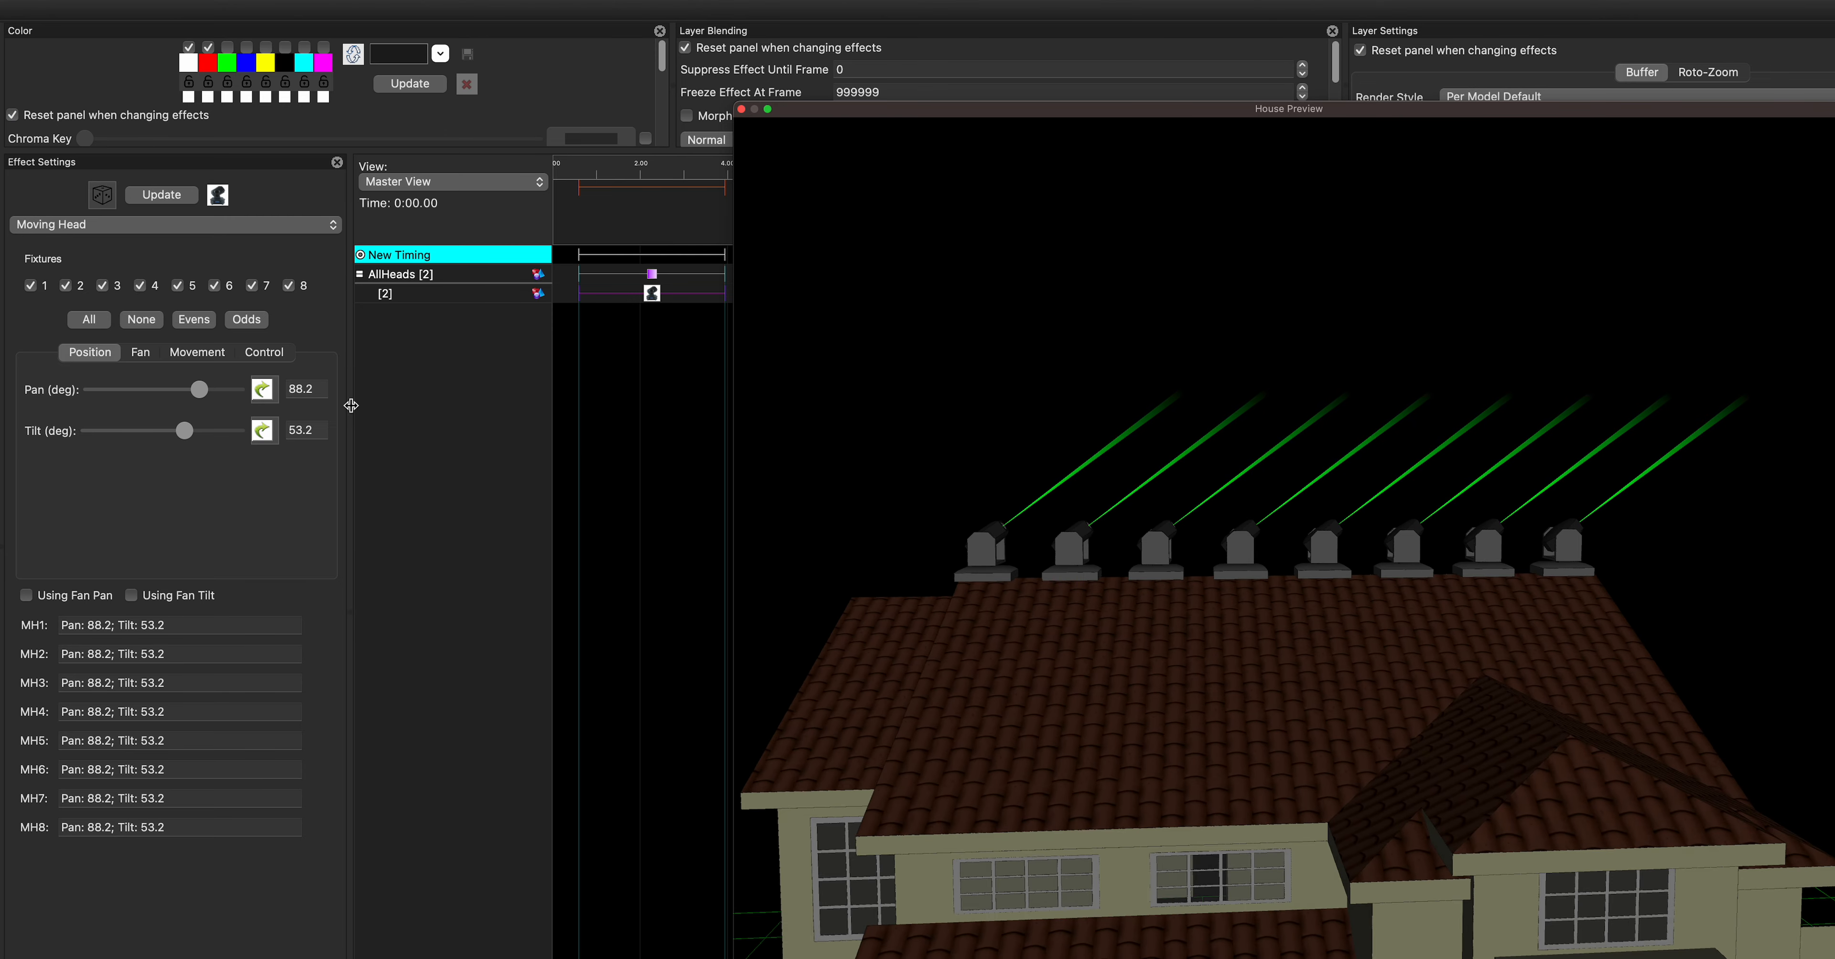
- Limit the selection to the even fixtures and set their pan to about -67.9°
click(203, 324)
drag(199, 391, 146, 397)
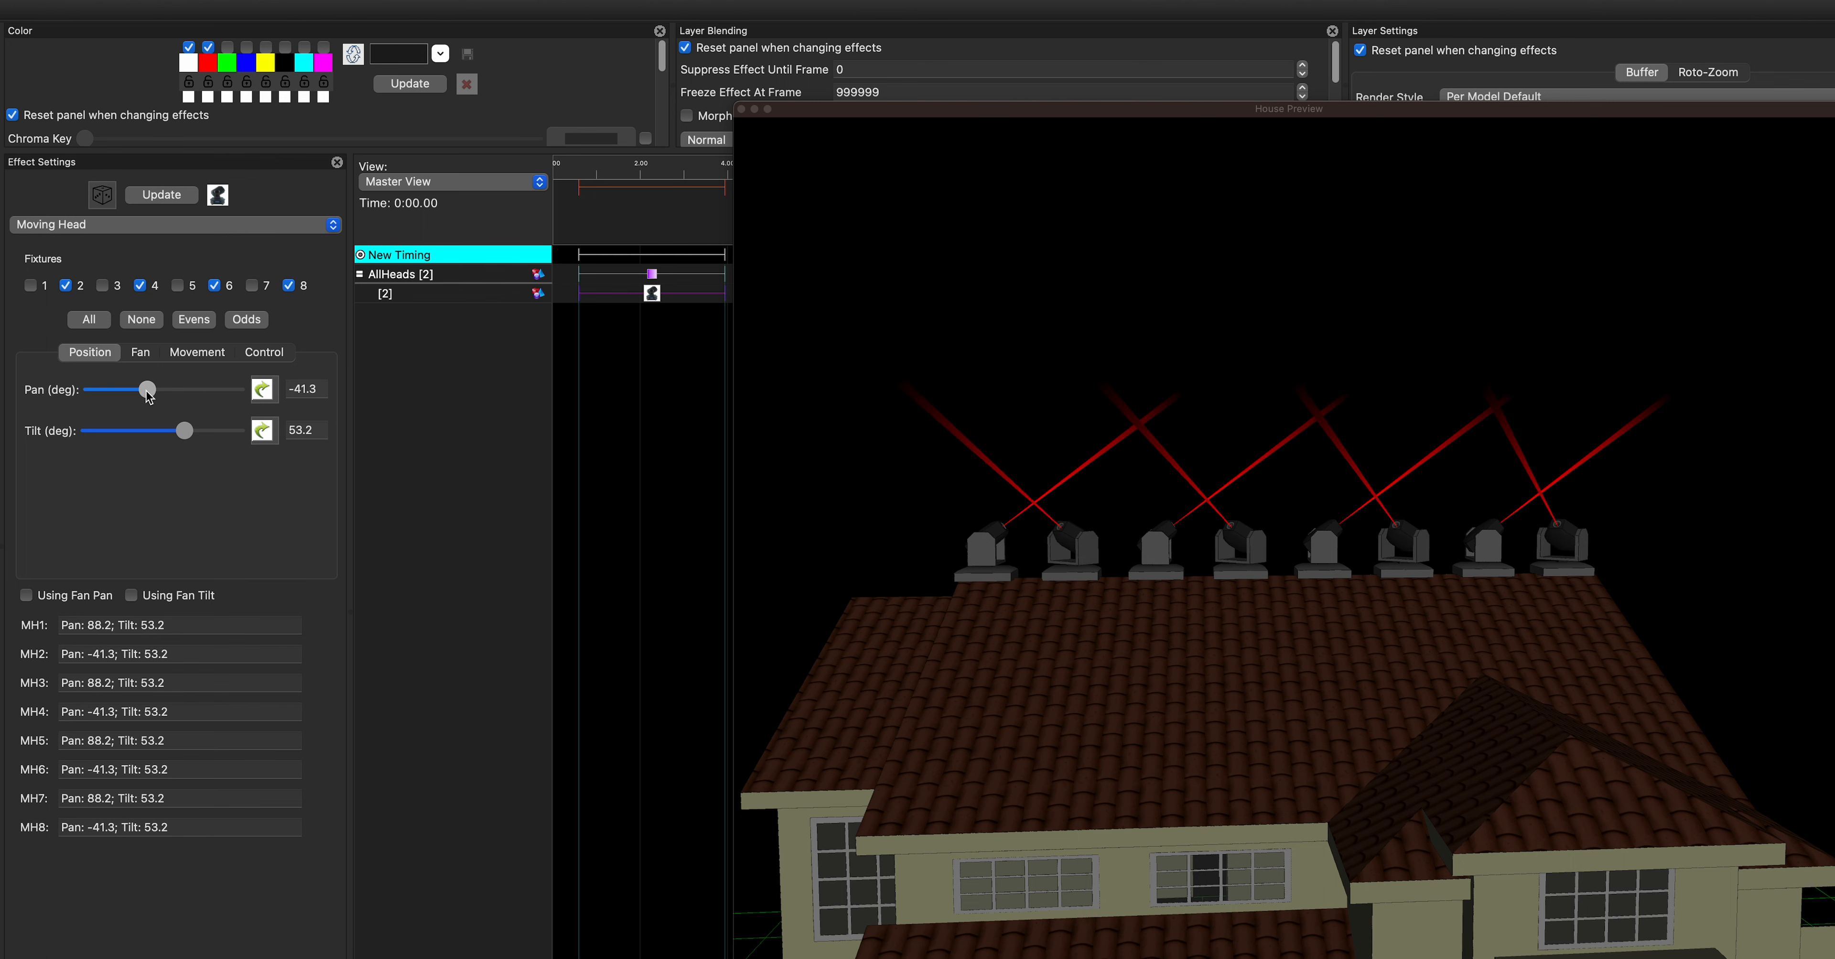
drag(145, 396, 139, 398)
mouse_move(1331, 657)
mouse_down()
mouse_move(1467, 664)
mouse_move(1318, 660)
mouse_up()
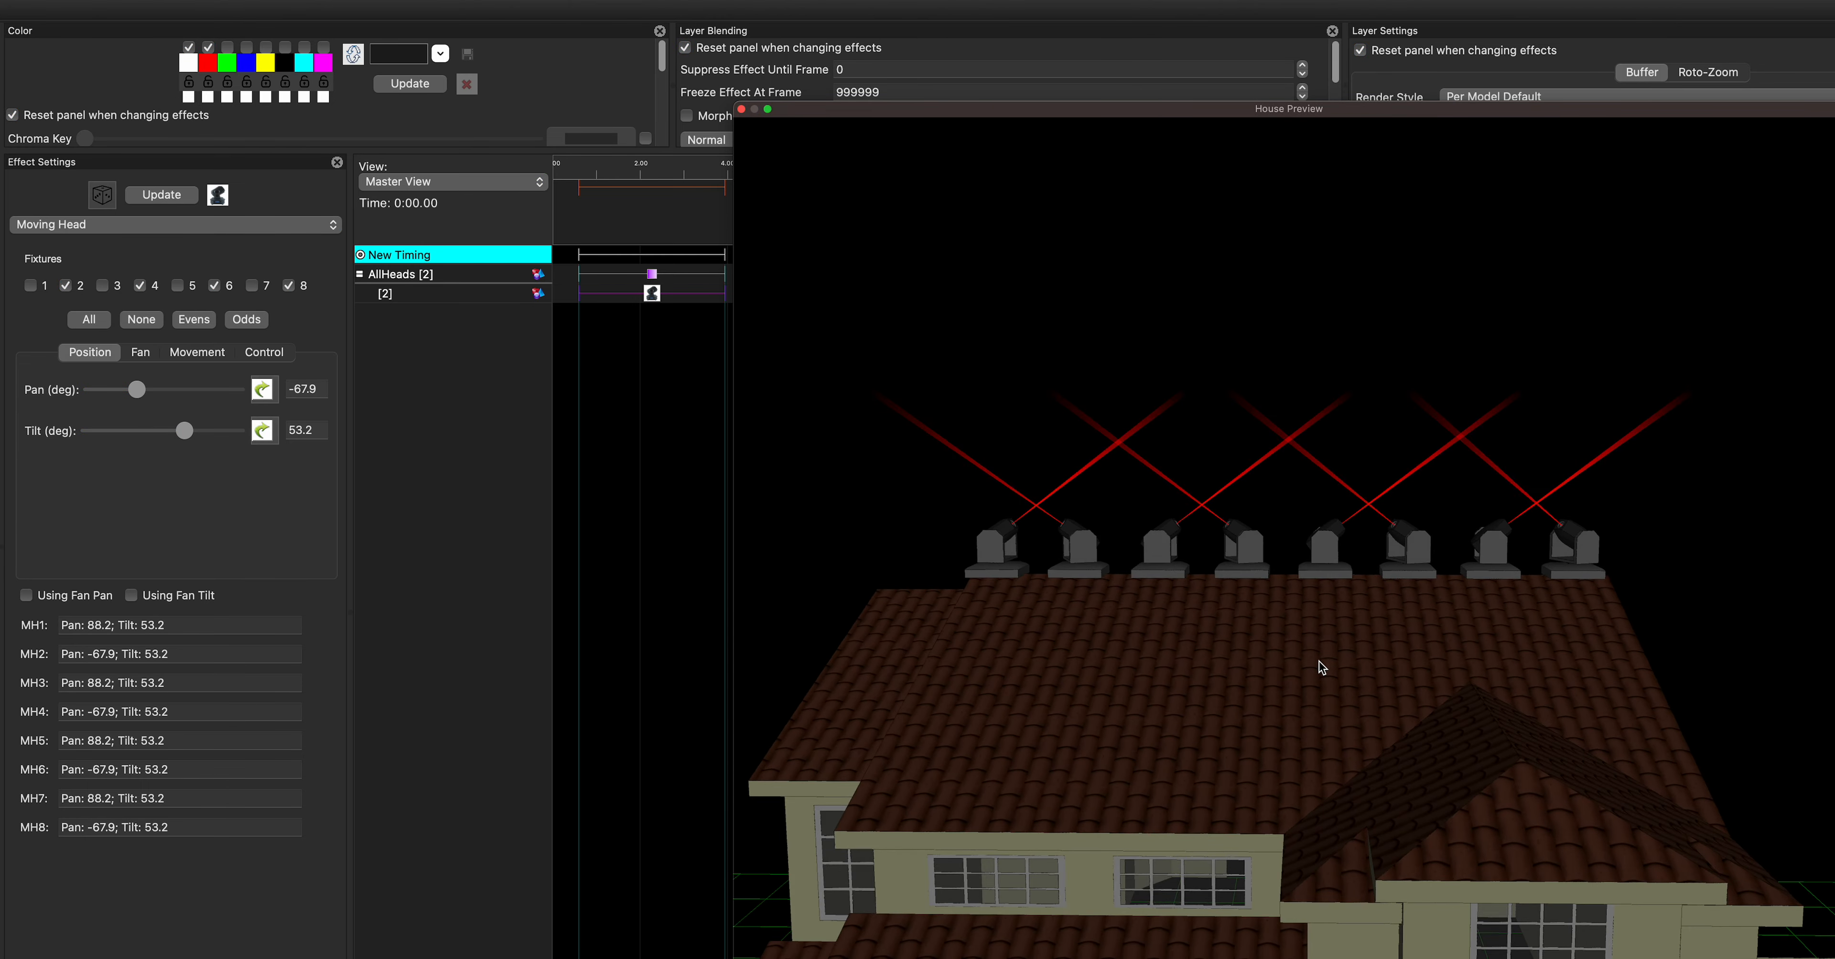
- Give the even fixtures a Ramp value curve on pan running from 0 to -60
click(146, 322)
click(187, 322)
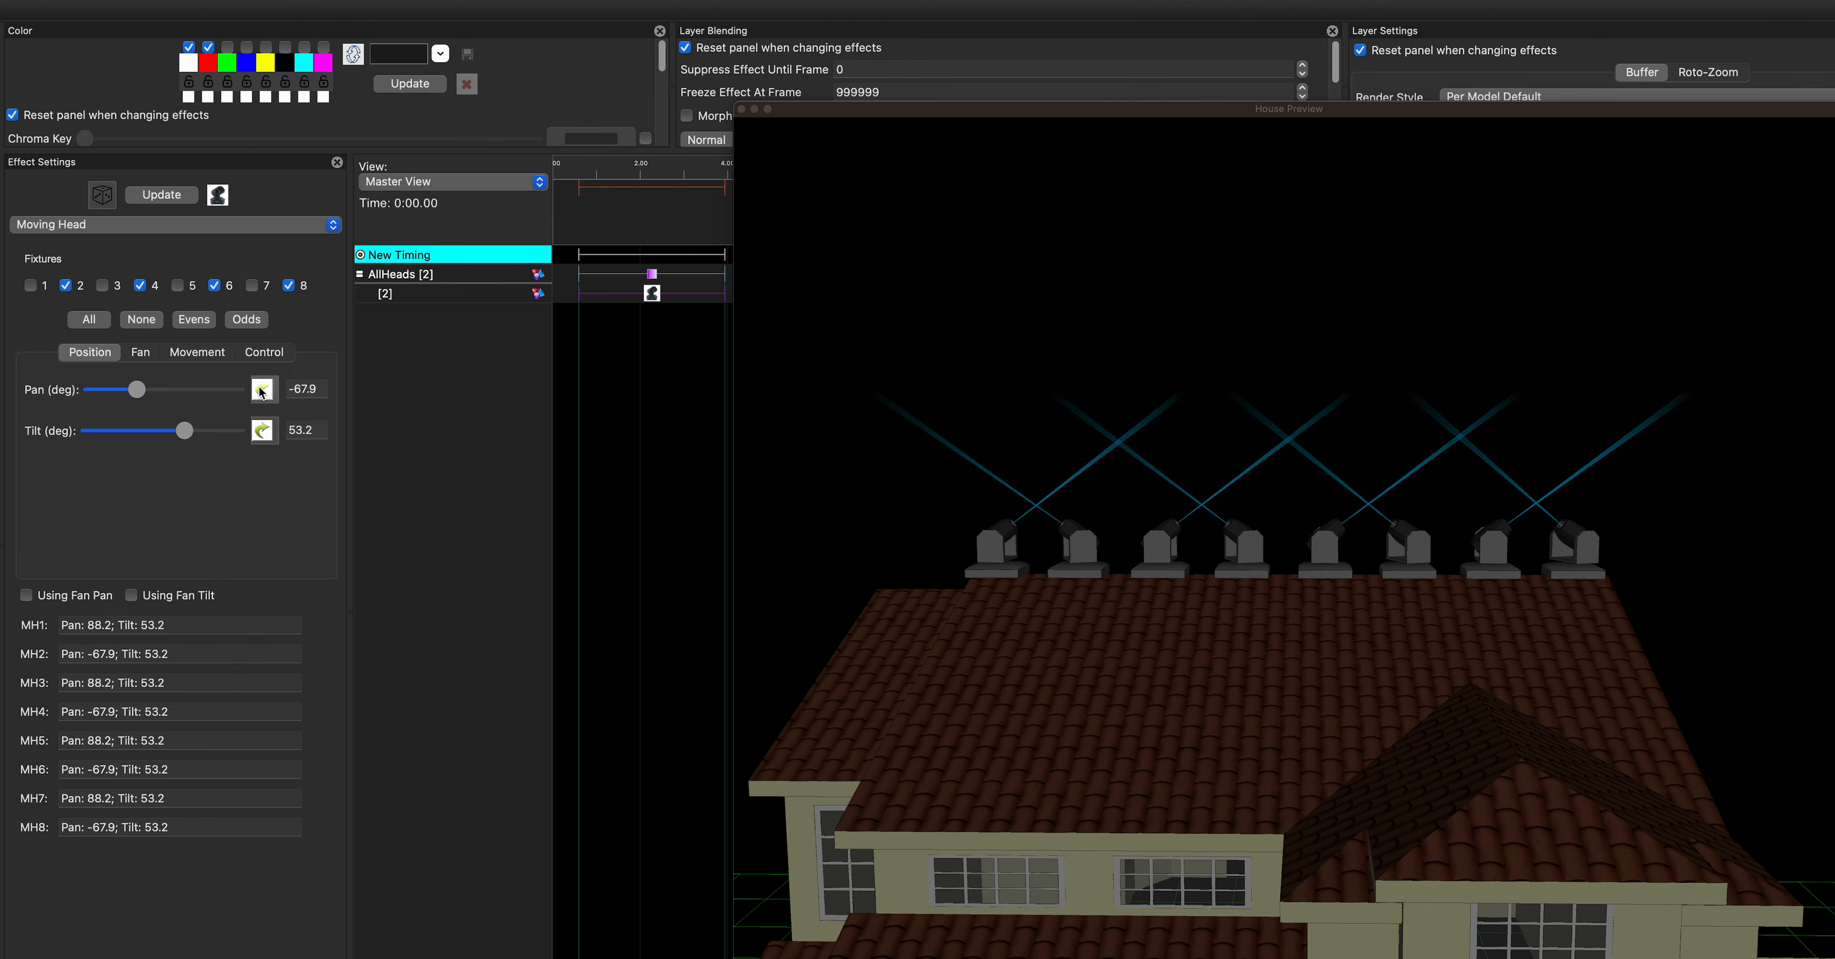
click(263, 389)
click(292, 333)
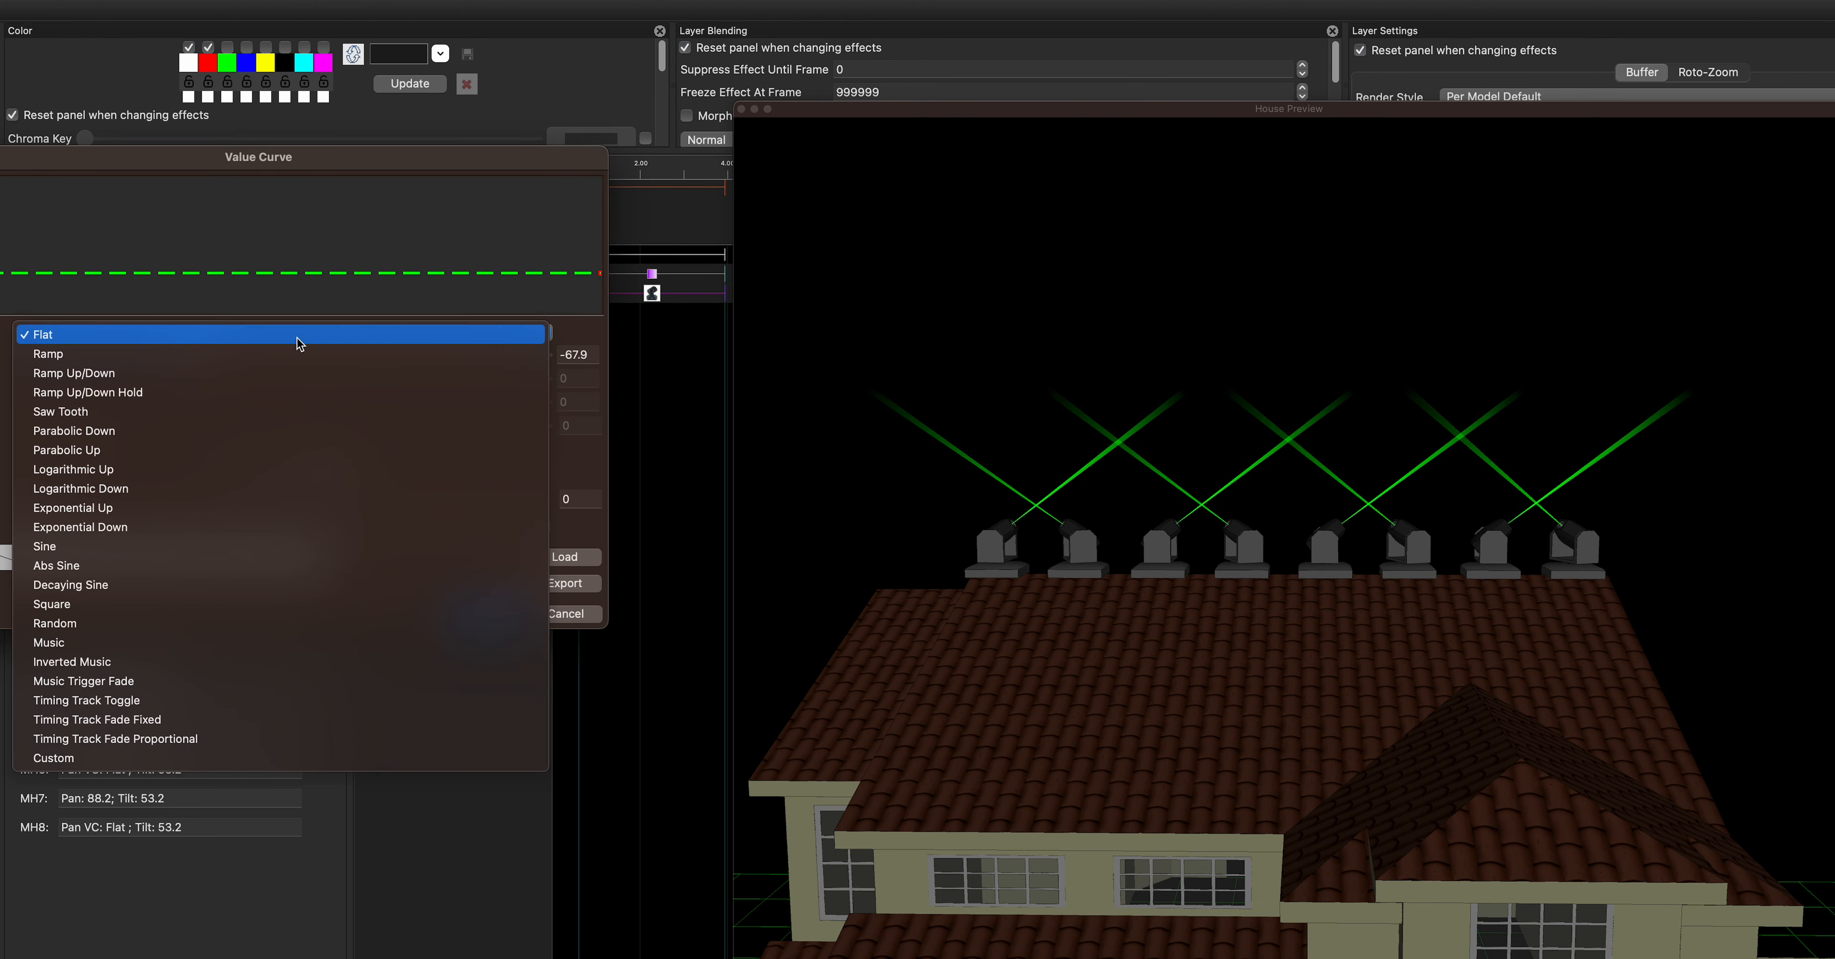
click(285, 360)
drag(592, 358, 489, 354)
text(0)
key(Tab)
text(-)
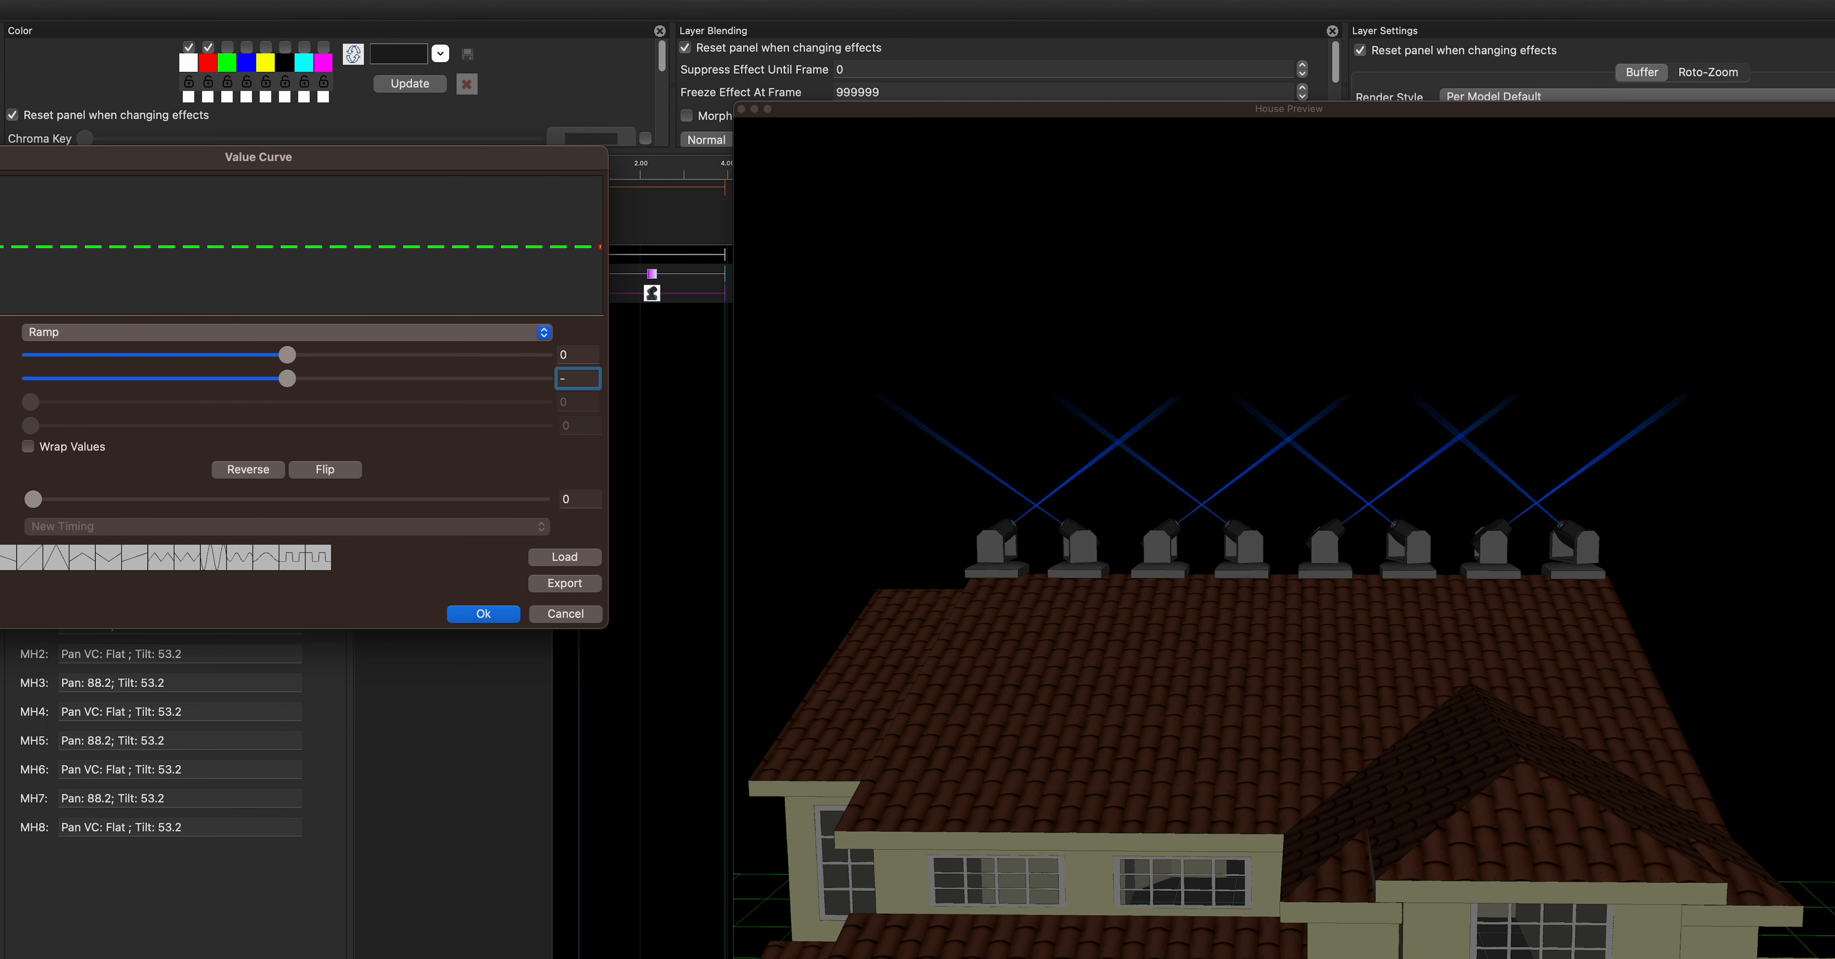
text(60)
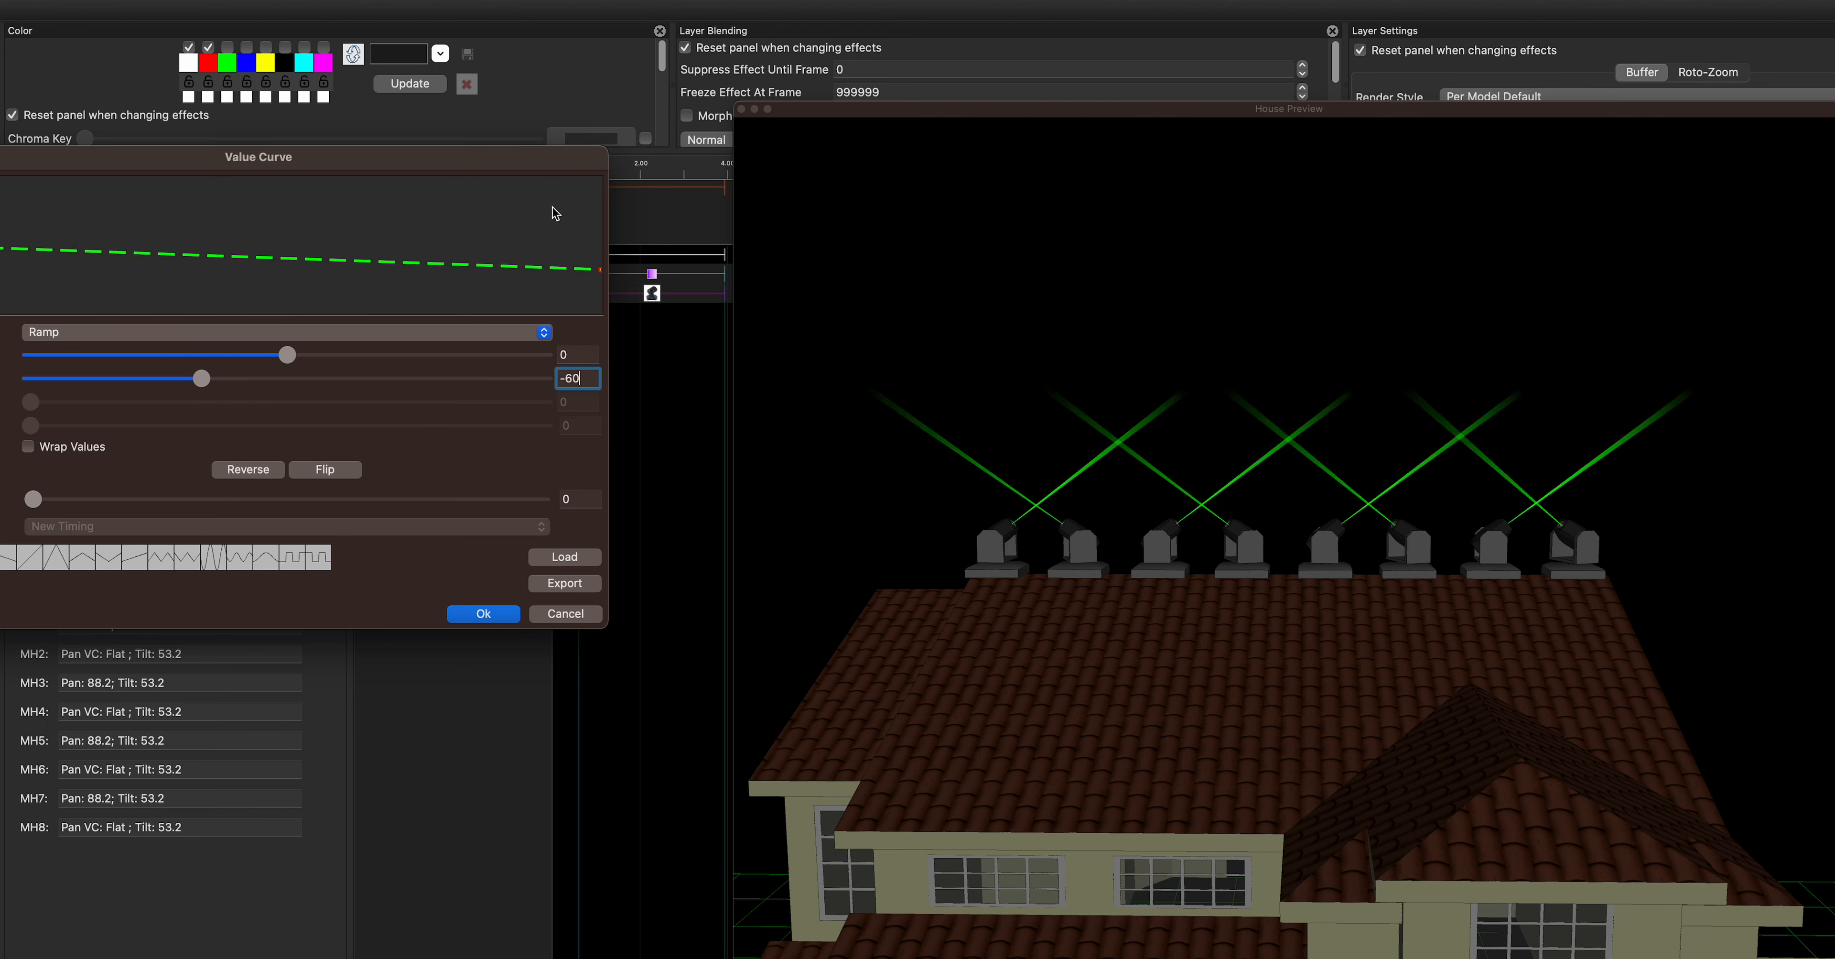
click(502, 613)
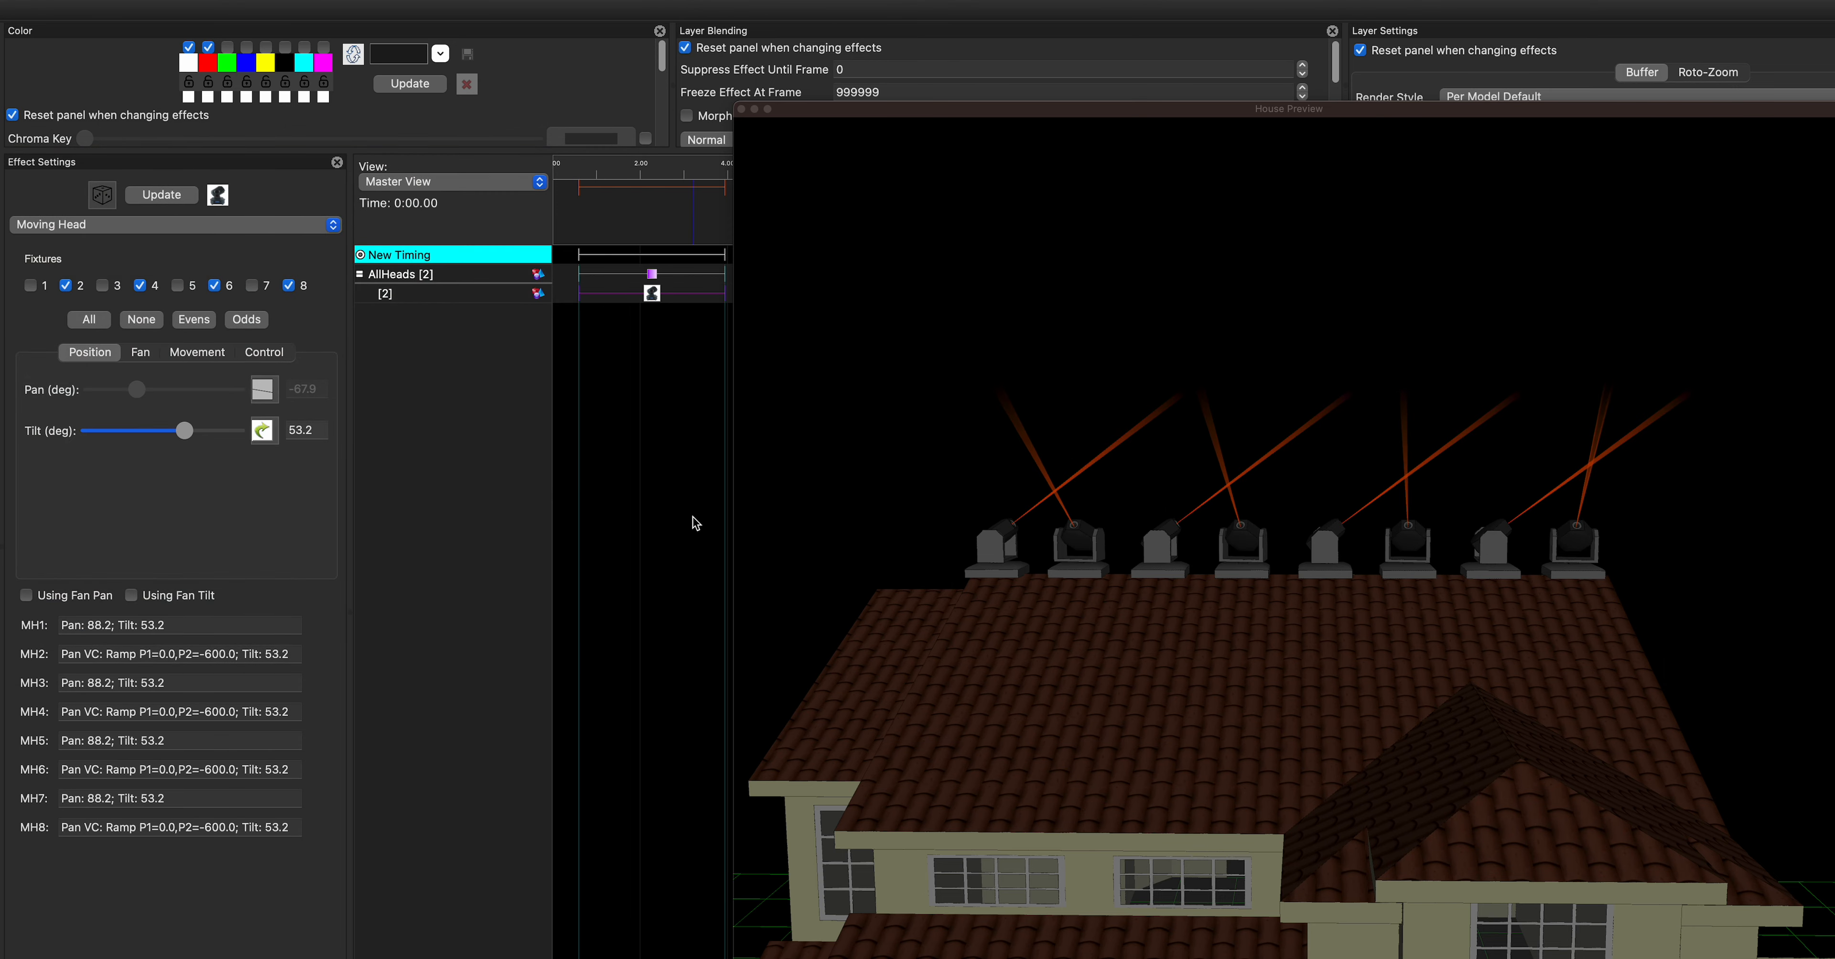
- Give the odd fixtures a Ramp value curve on pan running from 0 to 60
click(247, 319)
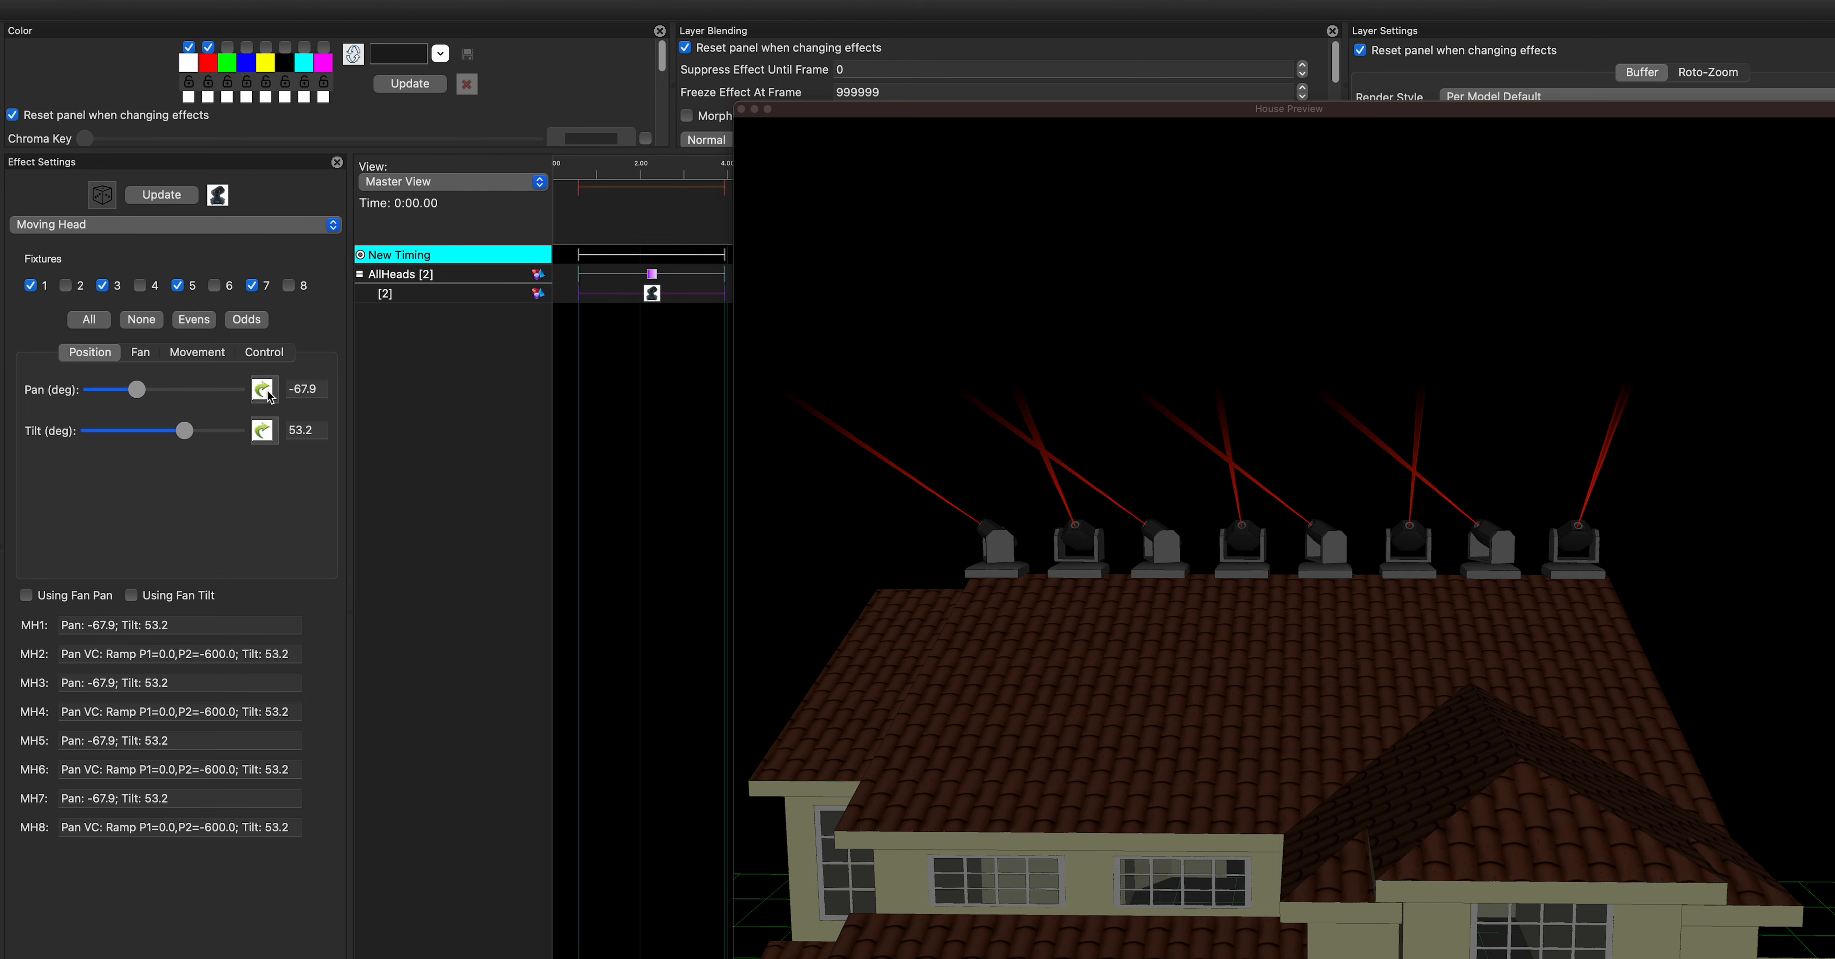
click(265, 391)
click(572, 380)
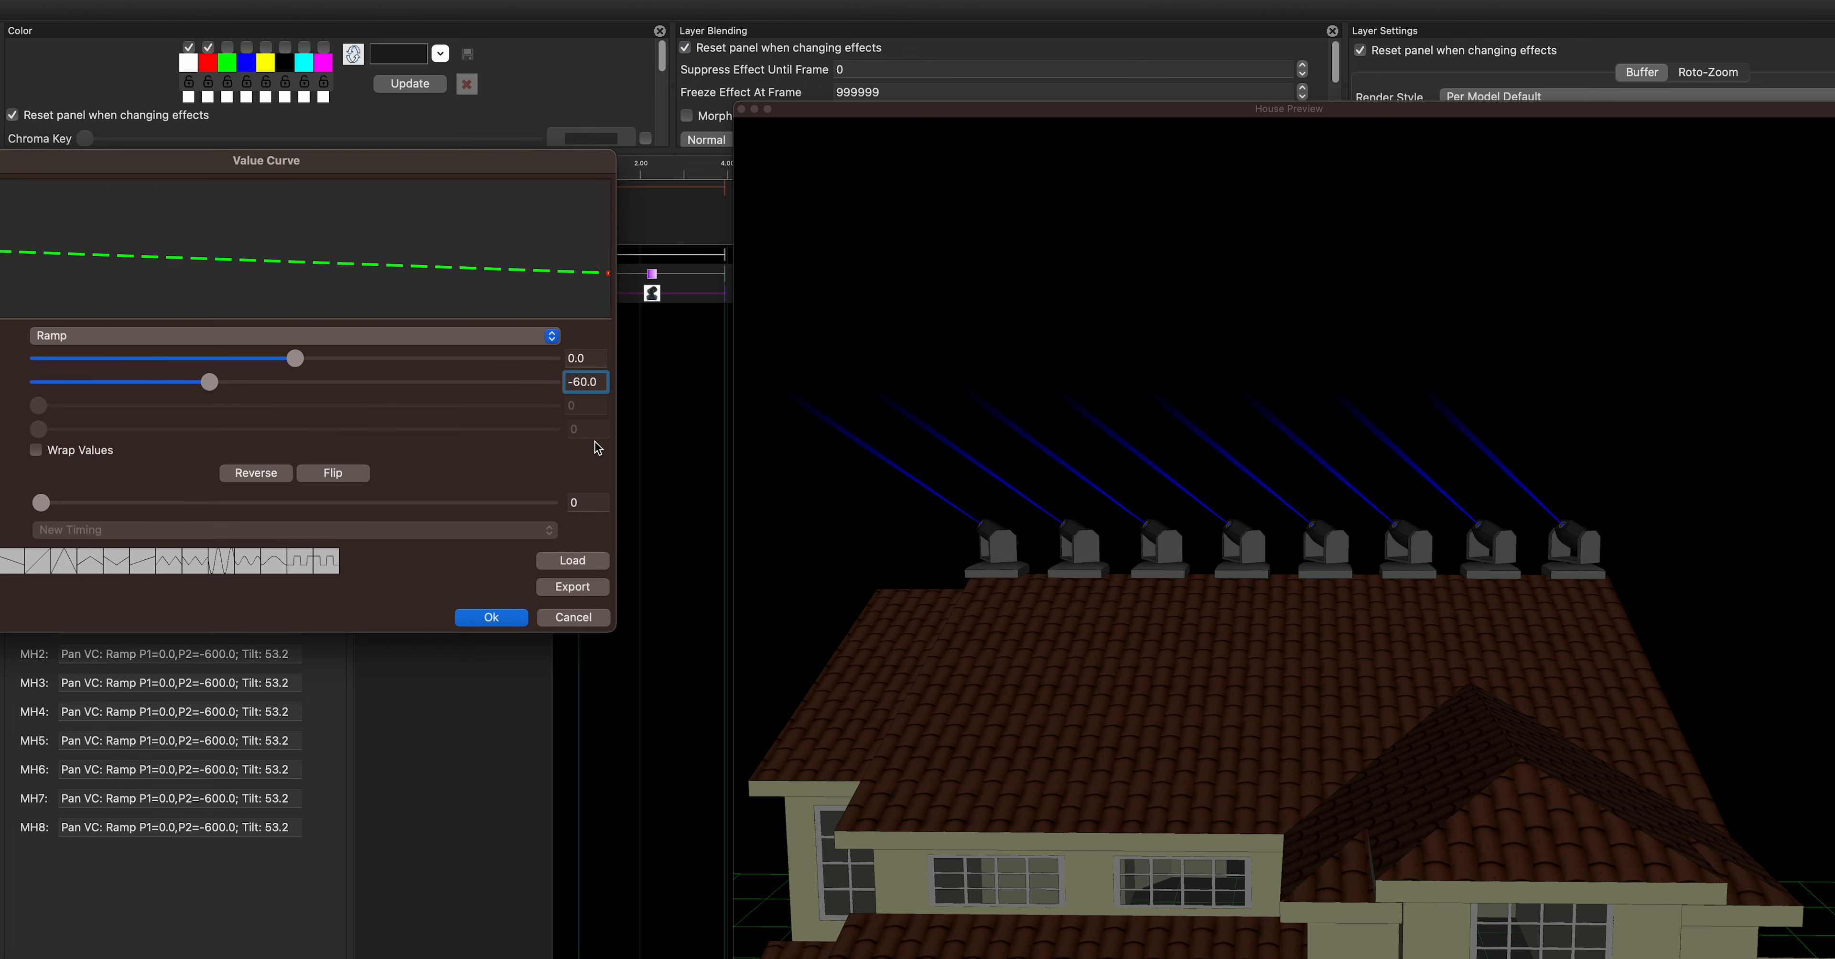
click(491, 617)
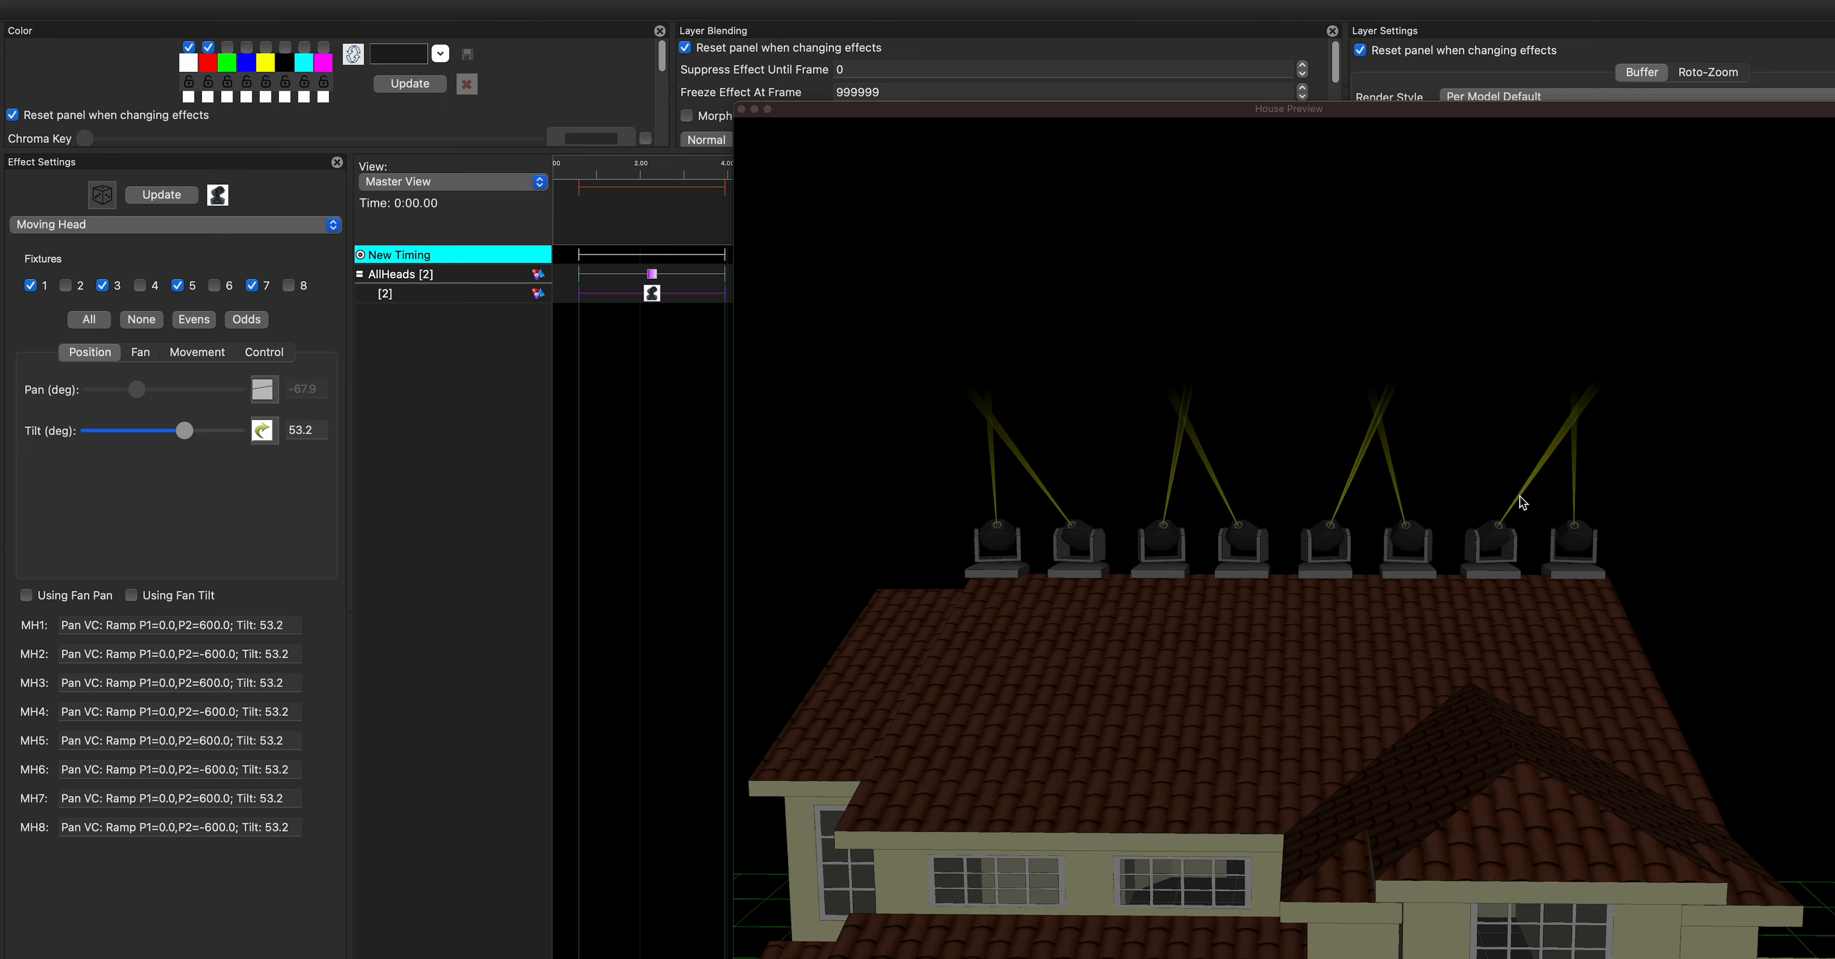
mouse_move(1277, 607)
mouse_down()
mouse_move(1375, 612)
mouse_move(1260, 611)
mouse_up()
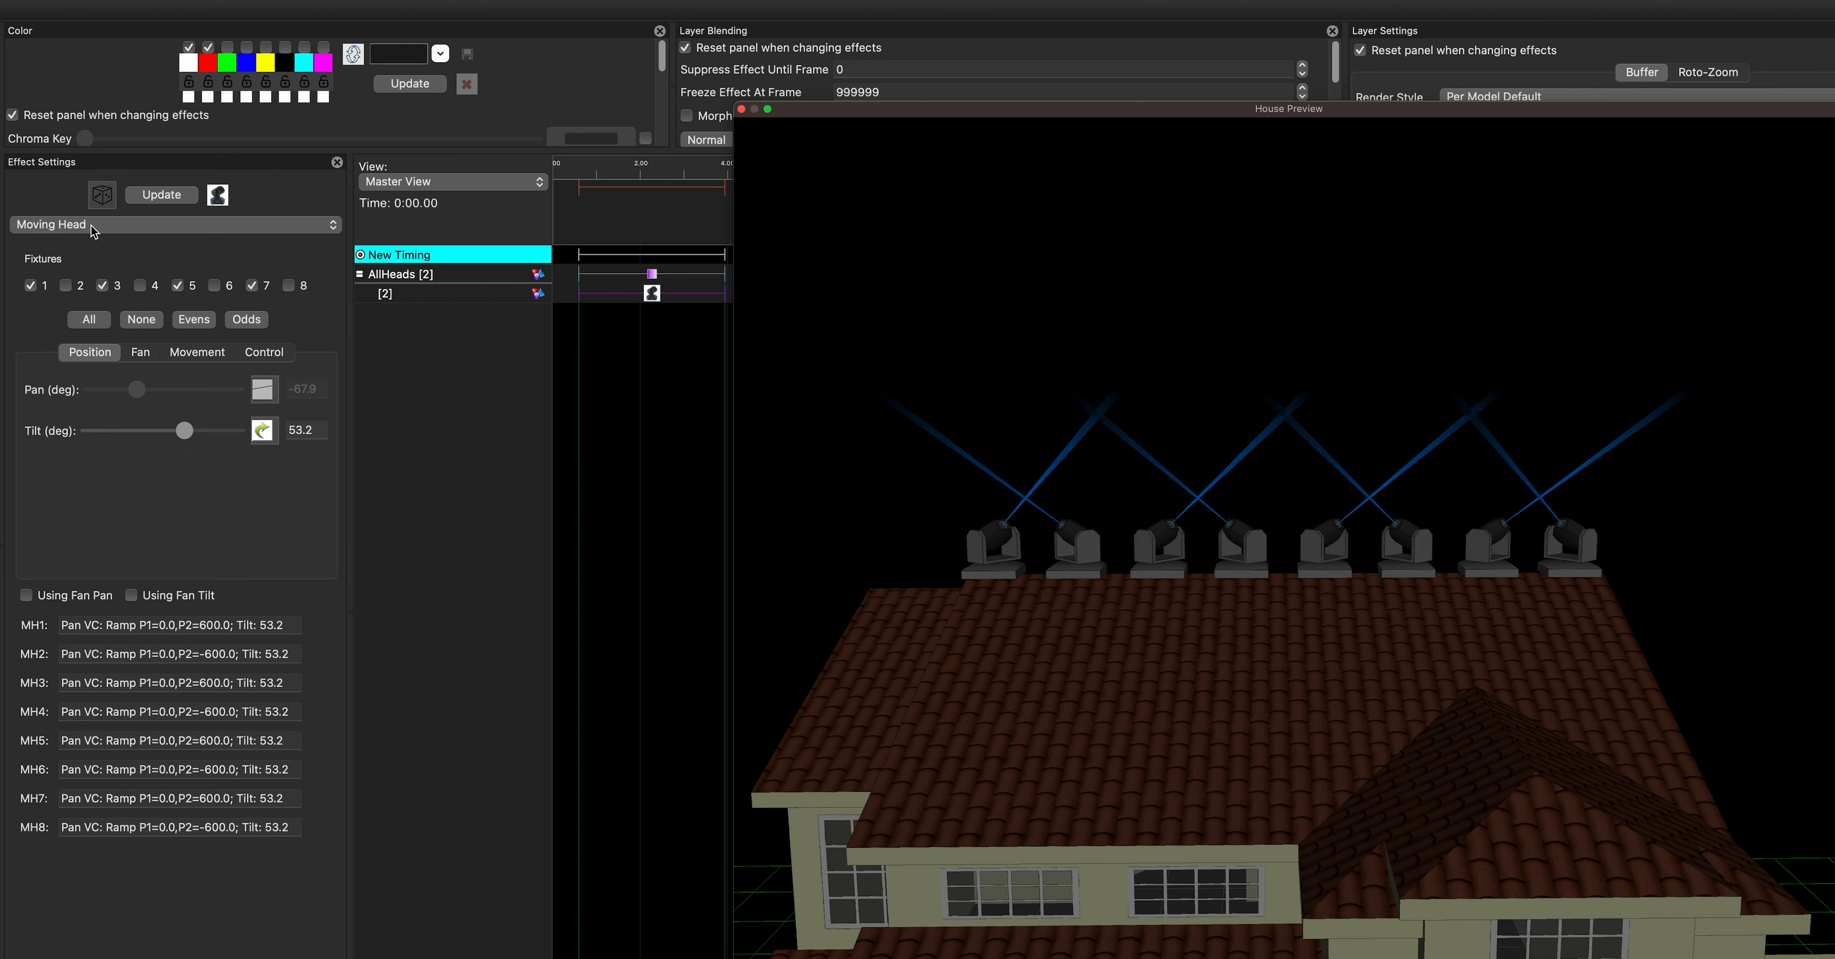
click(263, 353)
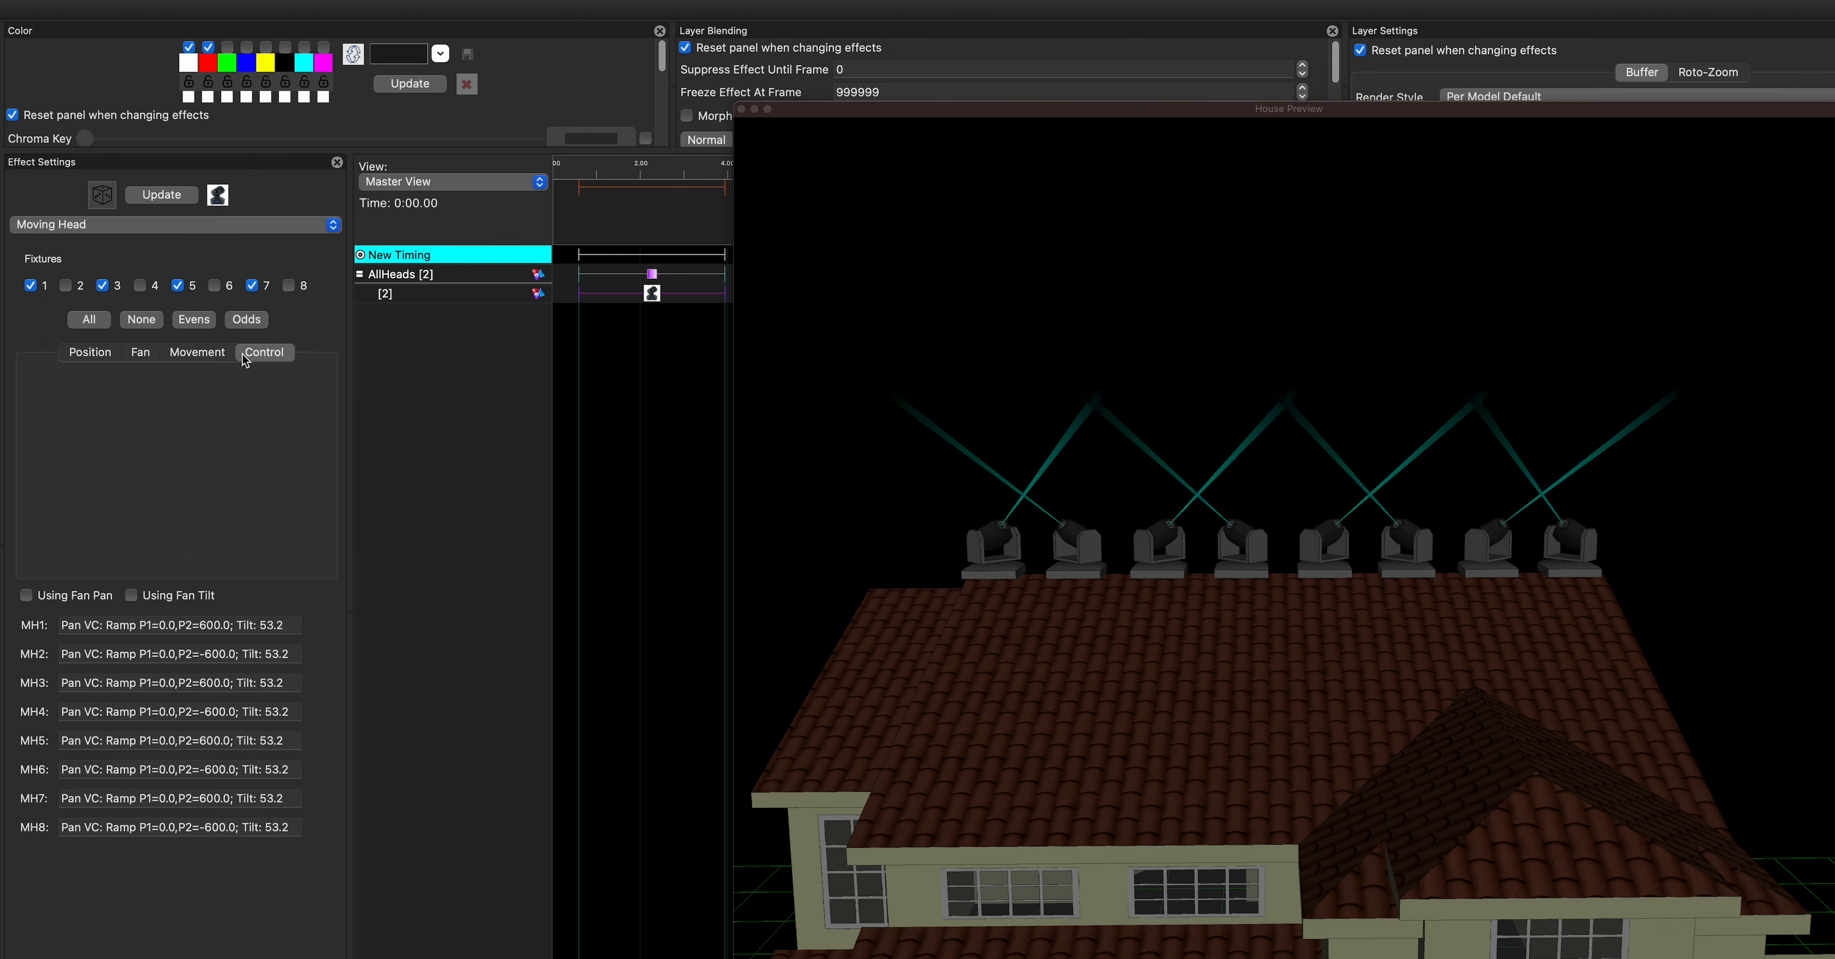
click(188, 356)
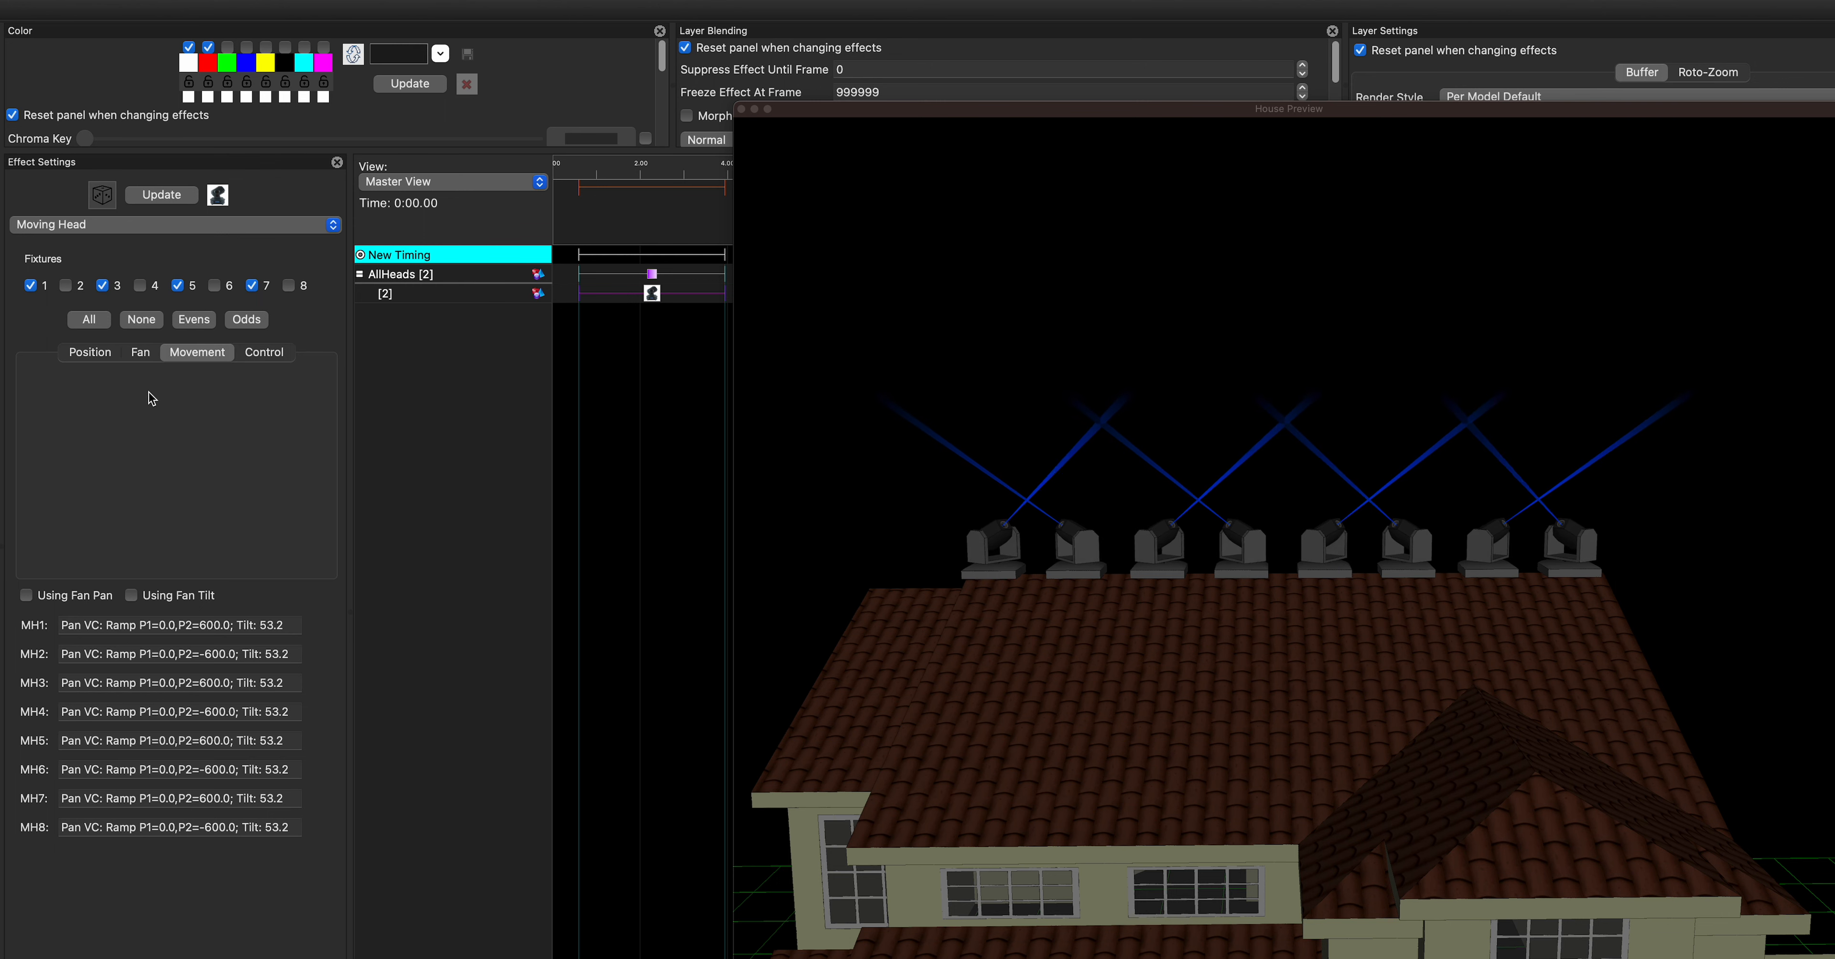
click(141, 353)
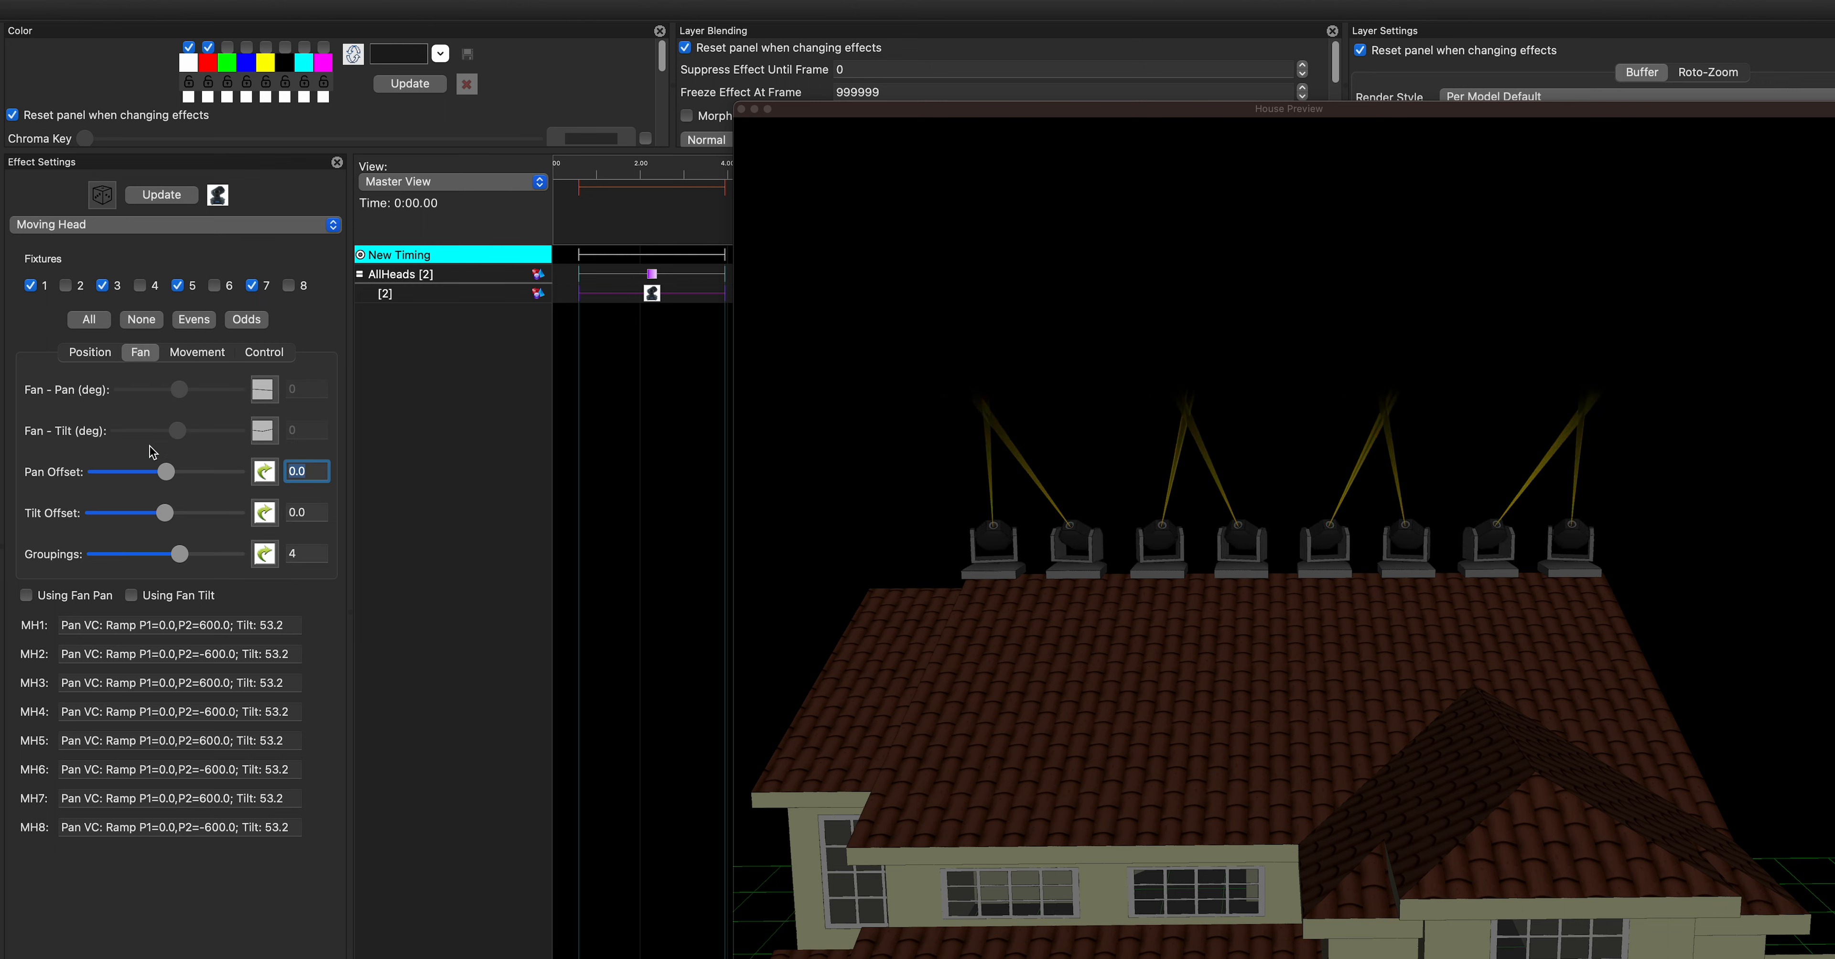
- Select all fixtures, turn off their pan value curve, and set pan to 0° and tilt to 45°
click(91, 352)
click(89, 319)
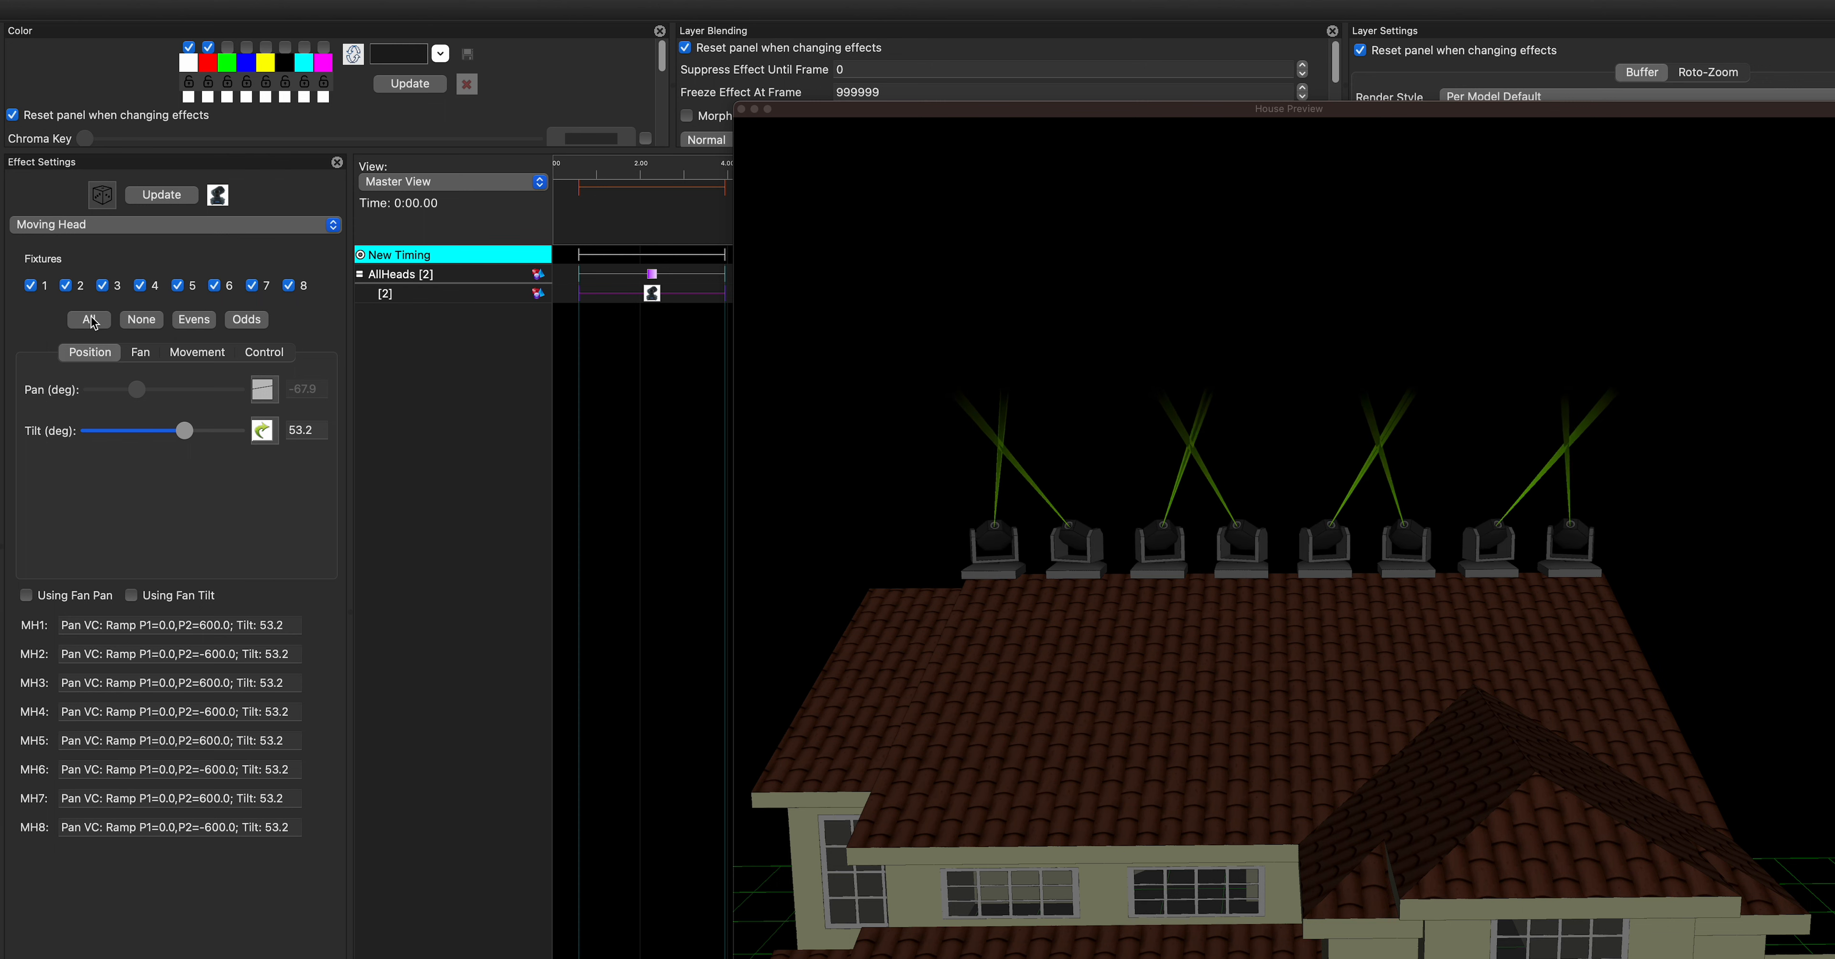
click(263, 389)
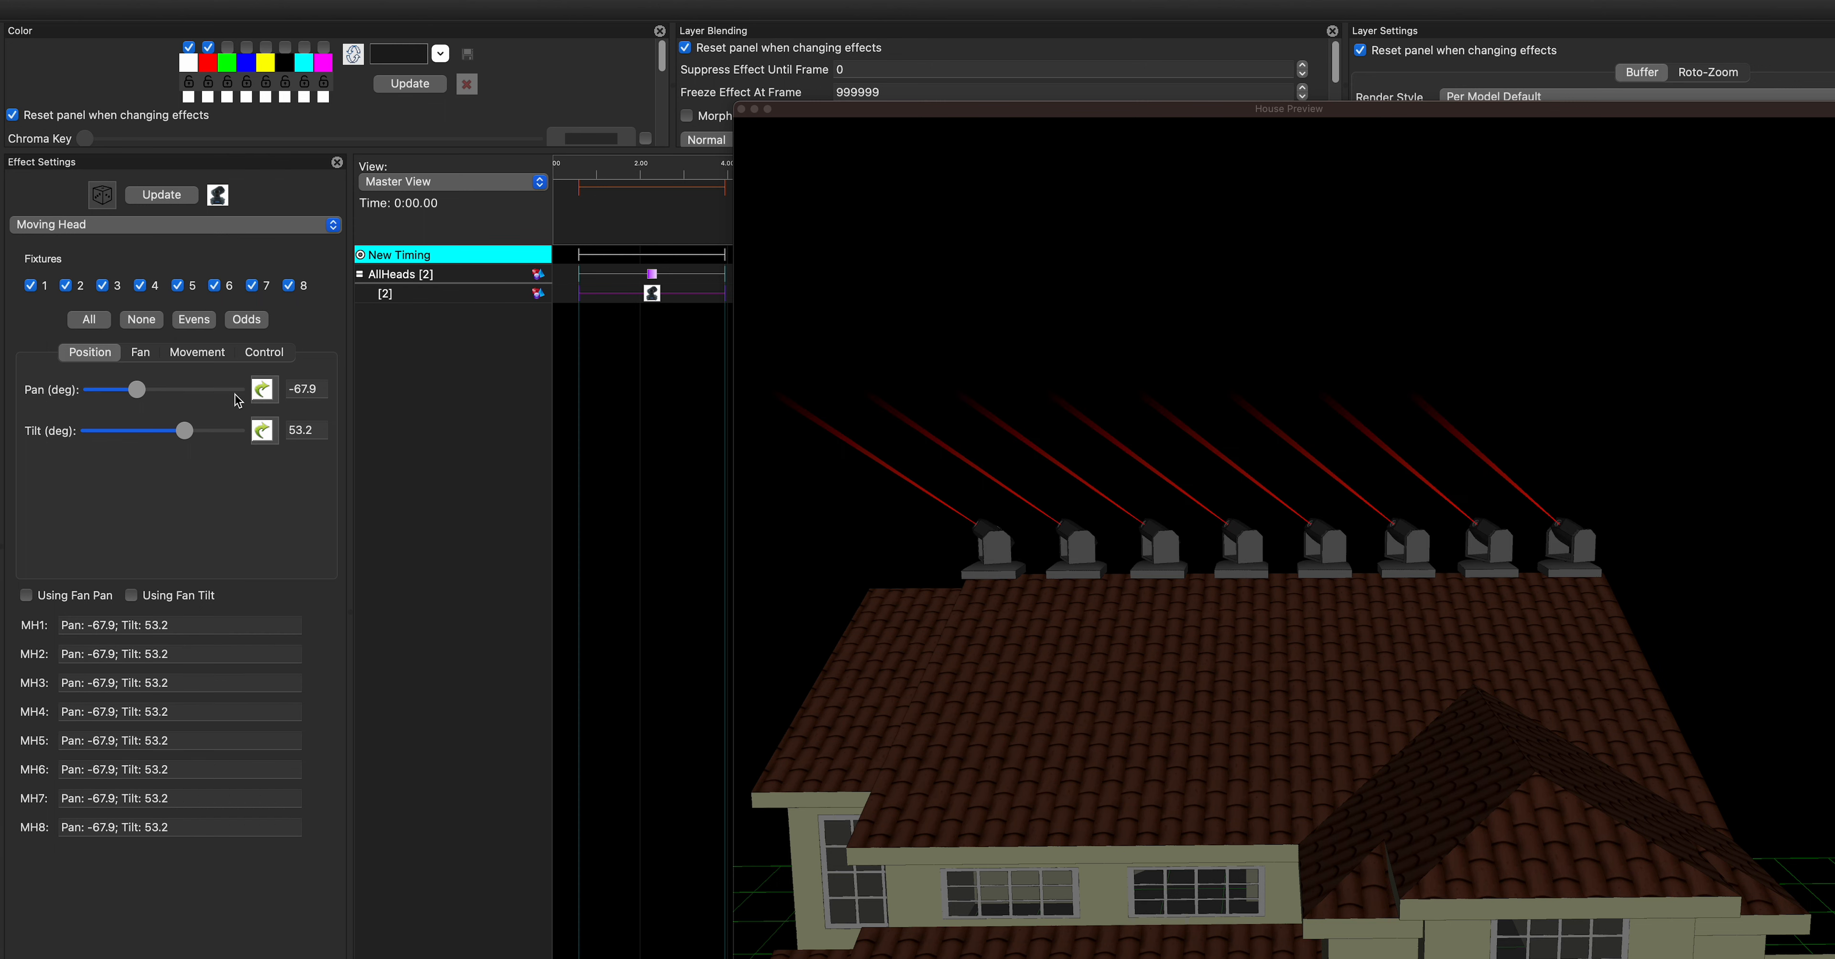
click(184, 391)
double_click(292, 390)
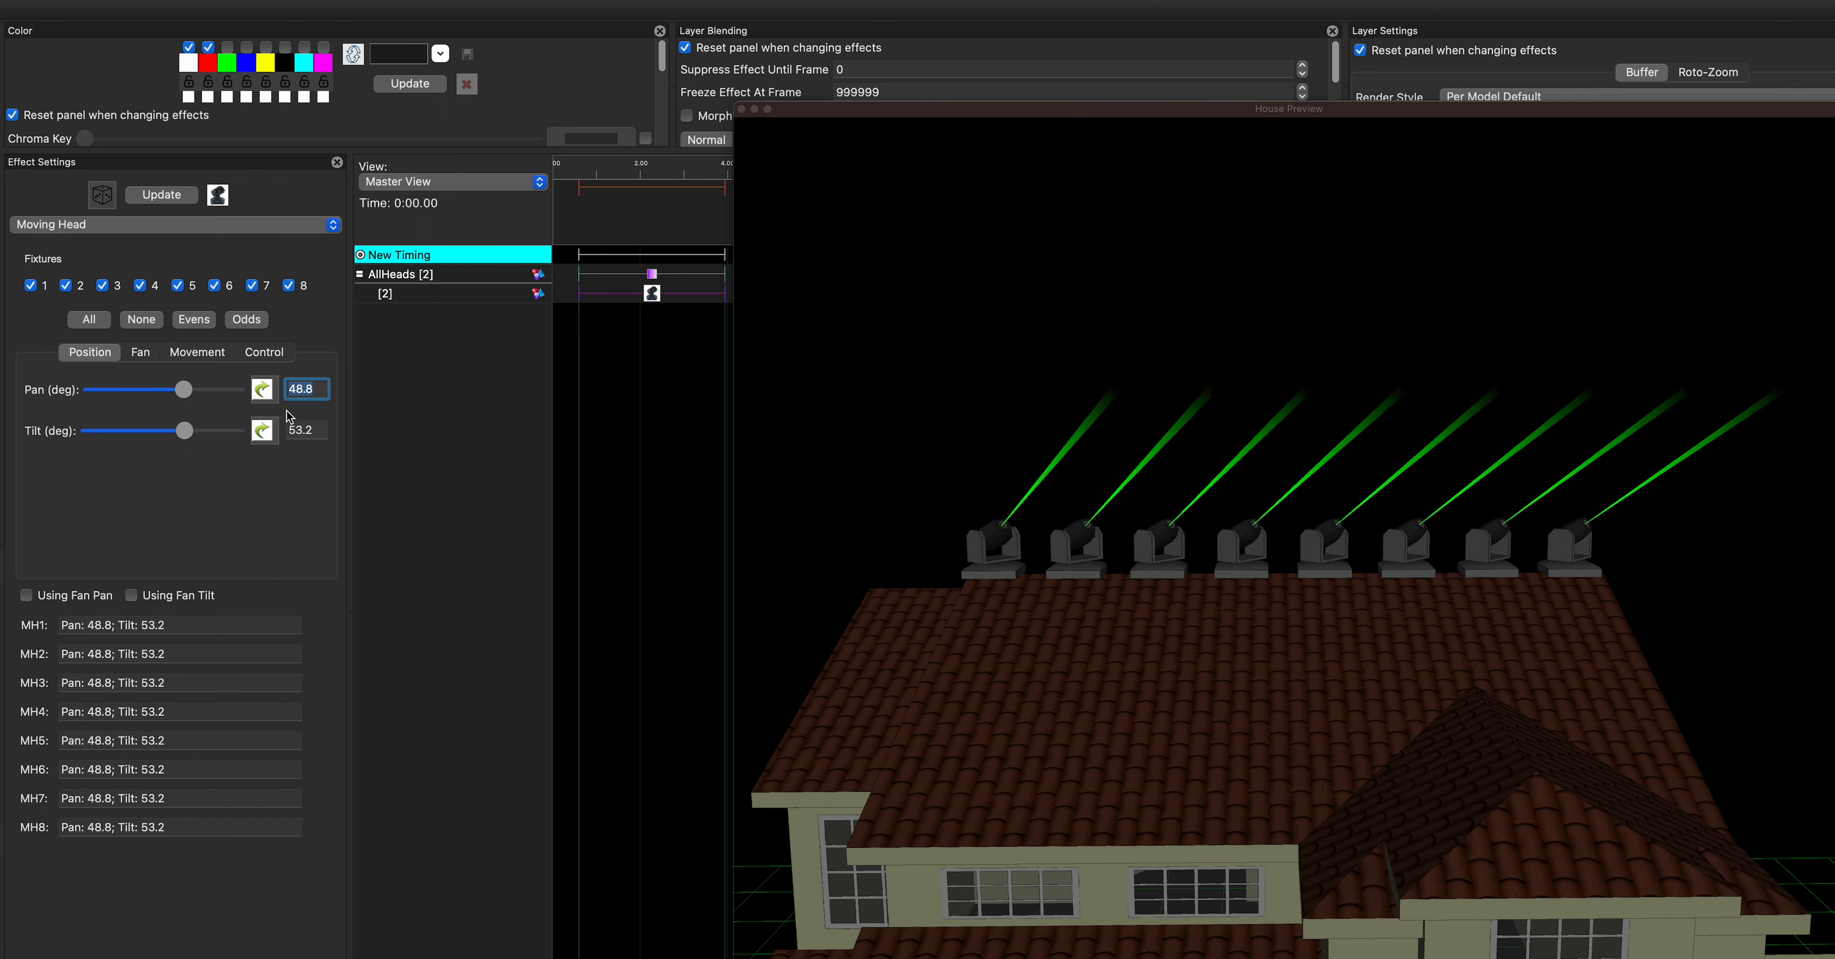
text(0)
double_click(305, 430)
text(45)
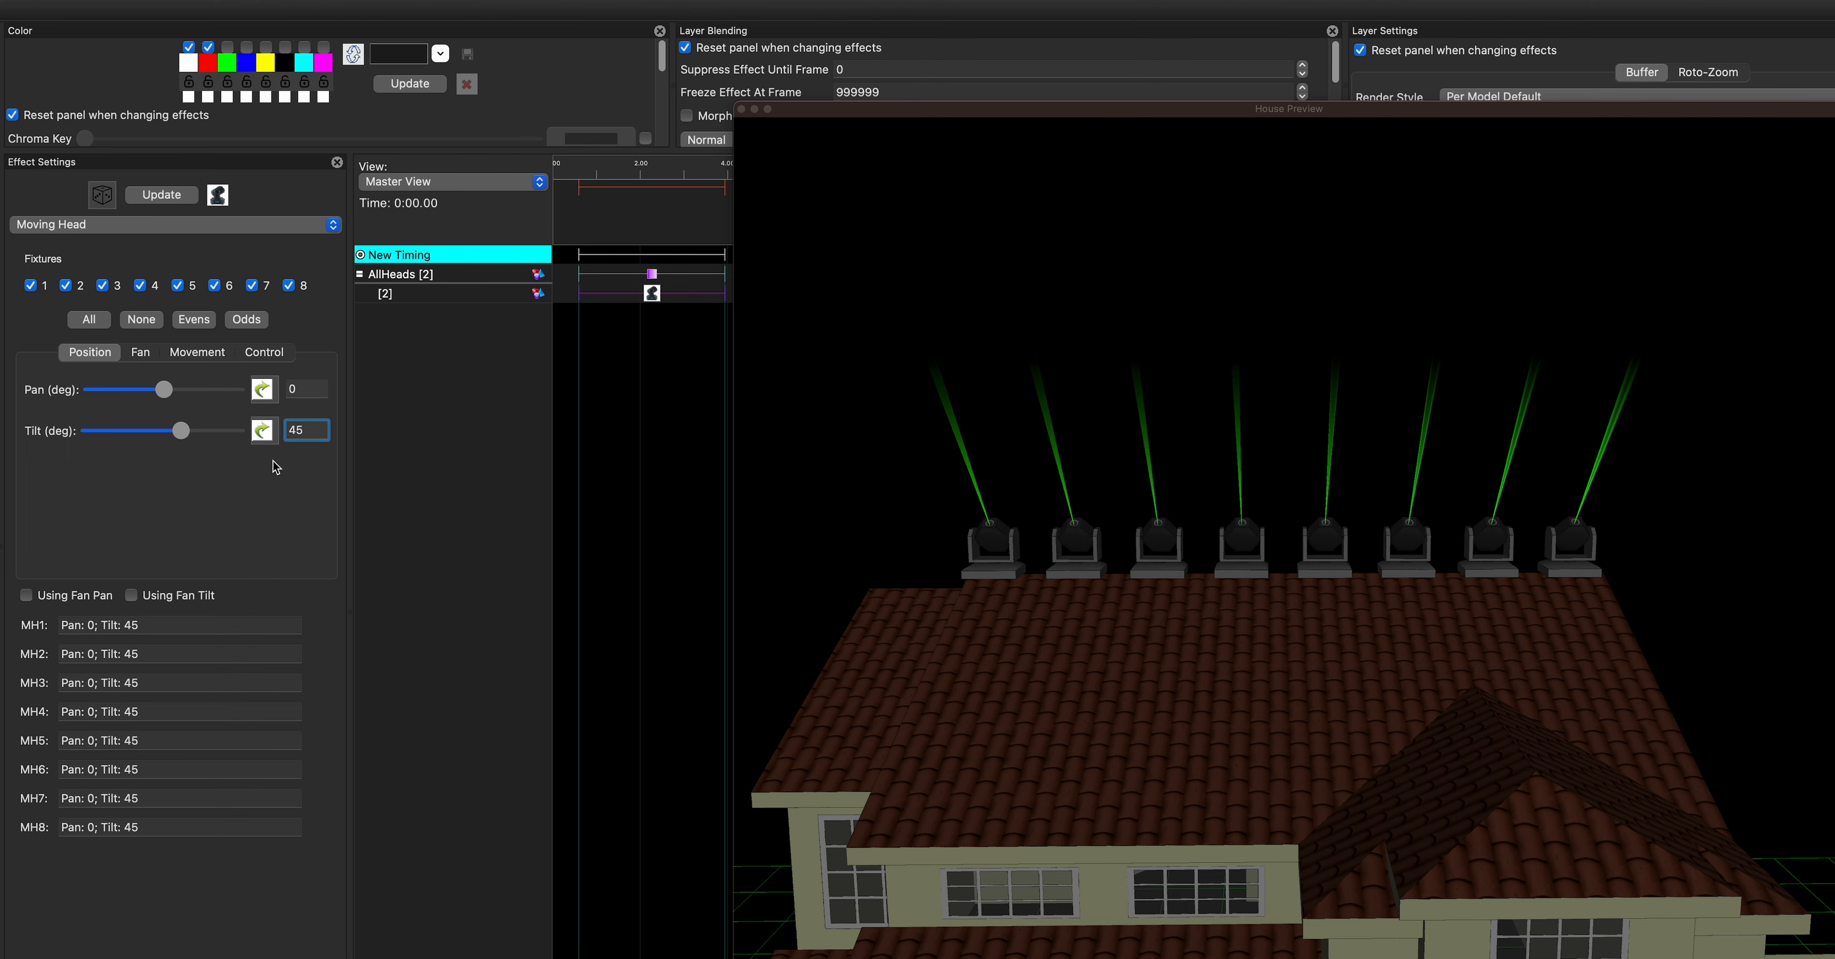
mouse_move(972, 620)
mouse_down()
mouse_move(1161, 621)
mouse_move(969, 619)
mouse_up()
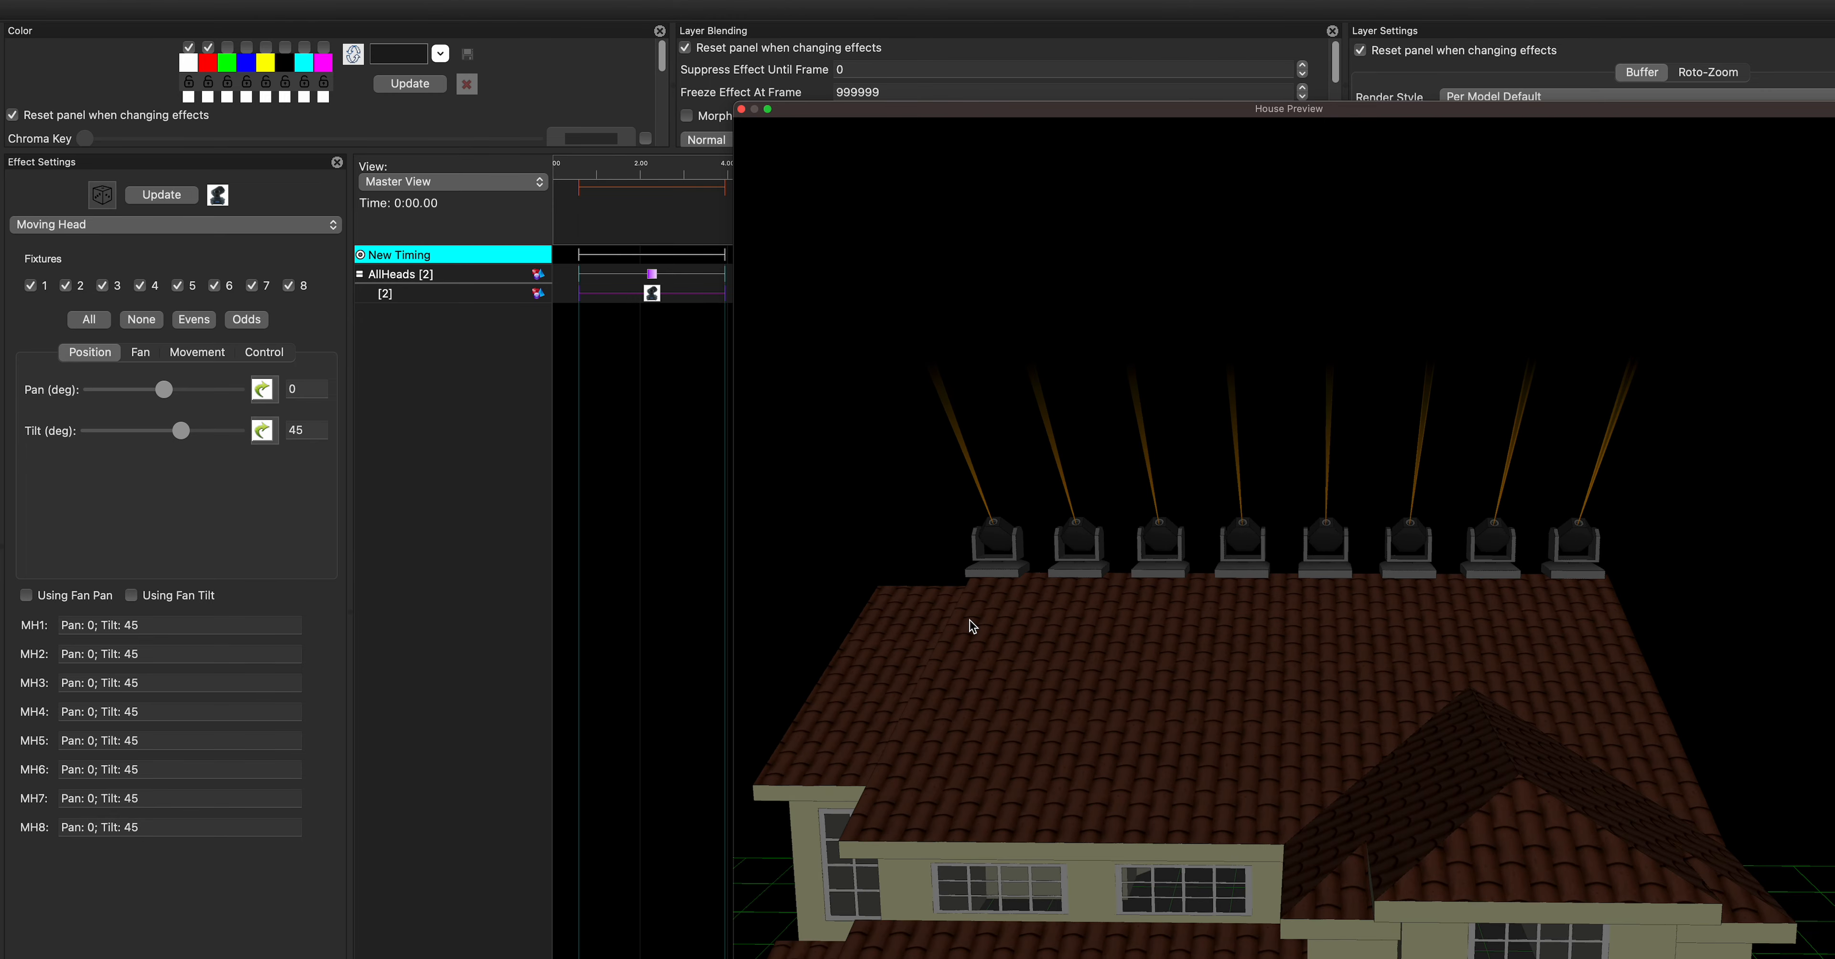
click(147, 356)
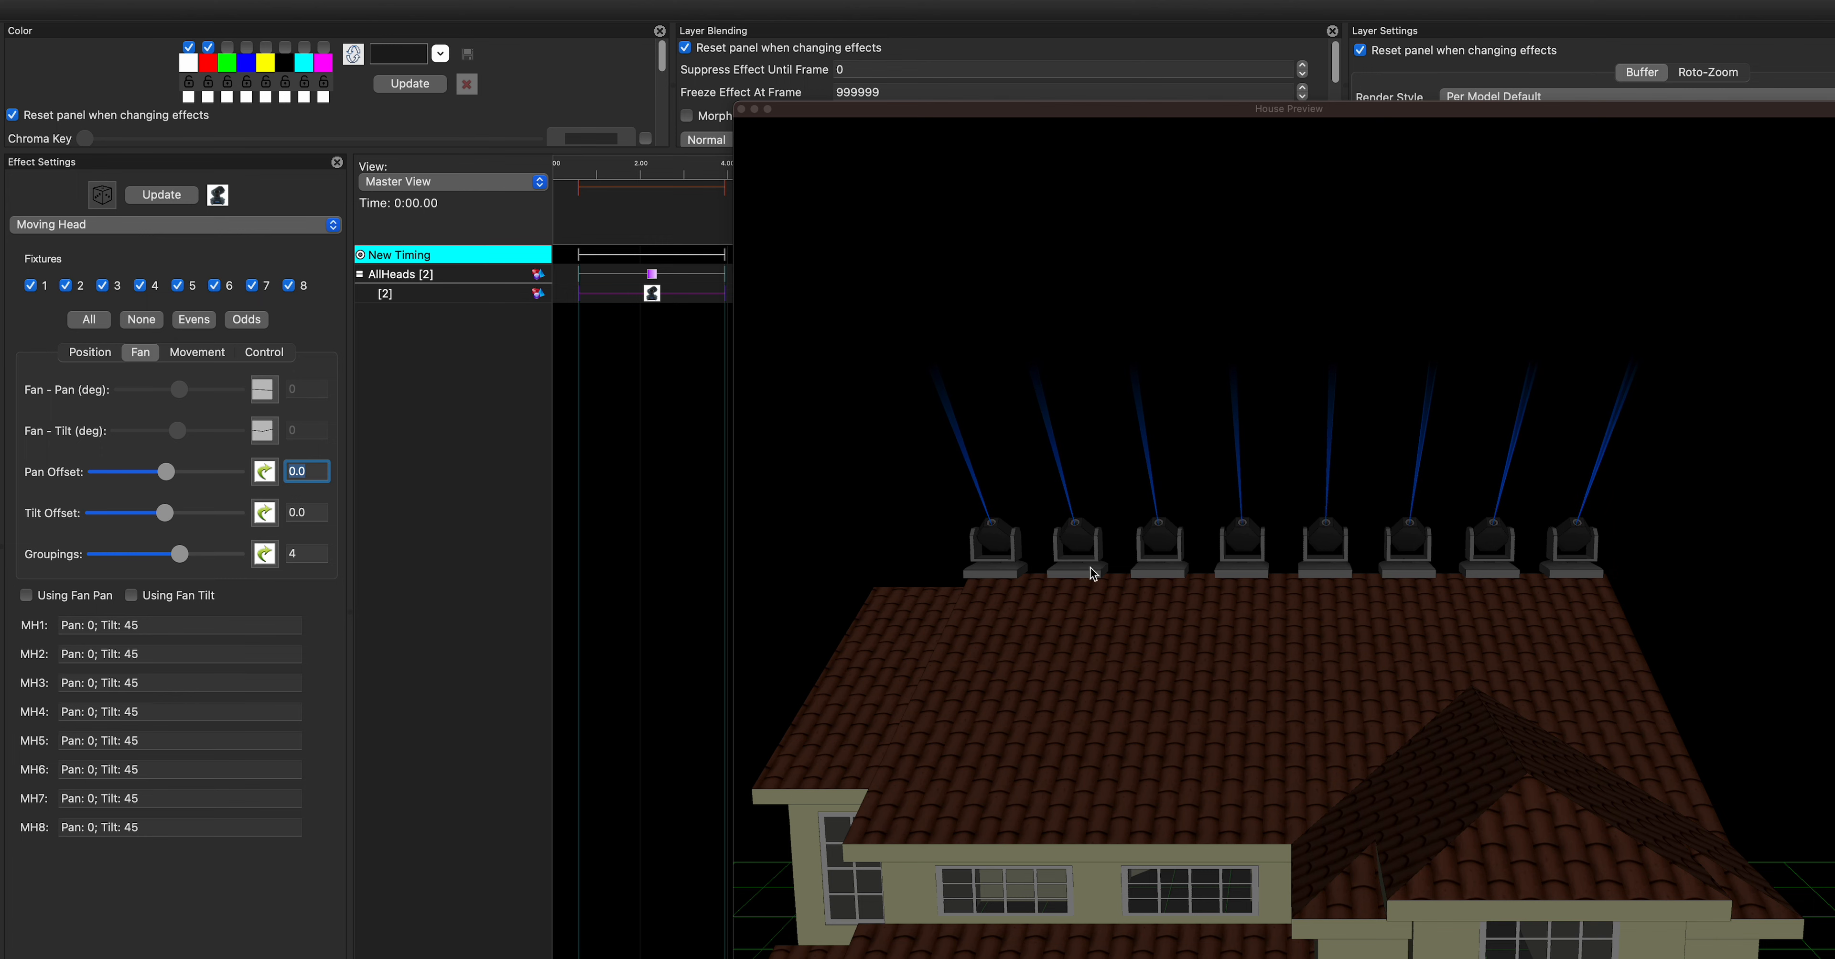
click(1209, 662)
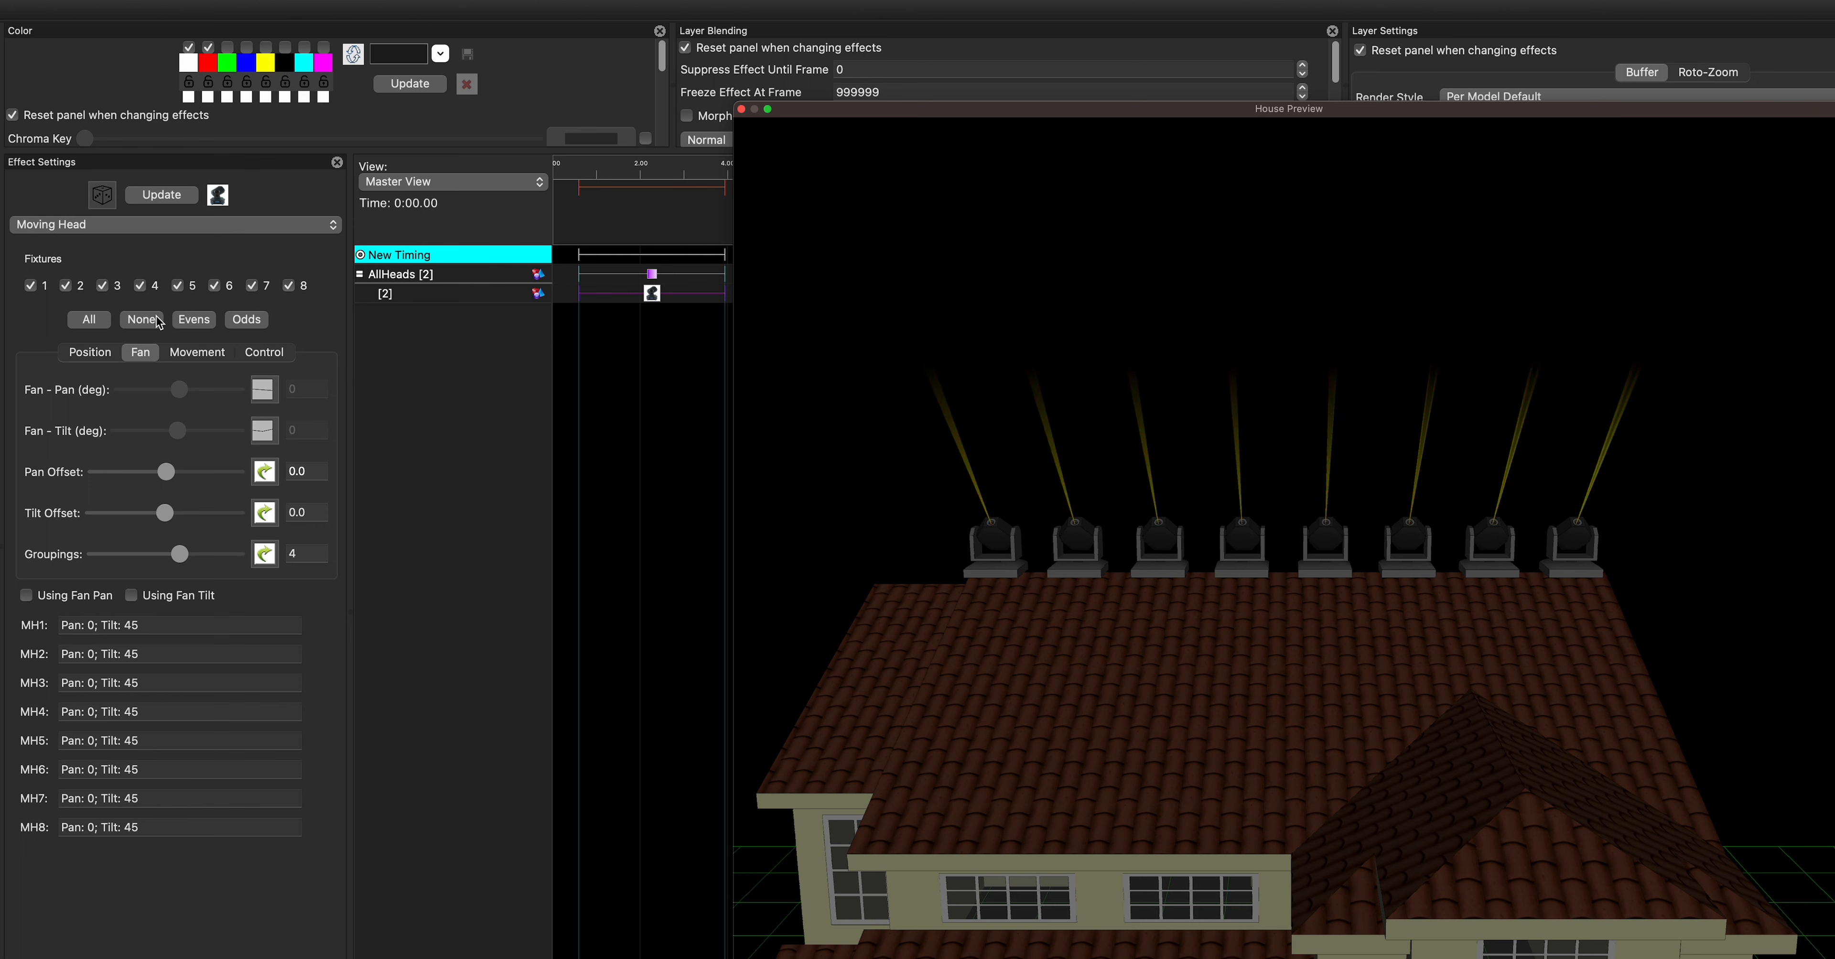
click(145, 319)
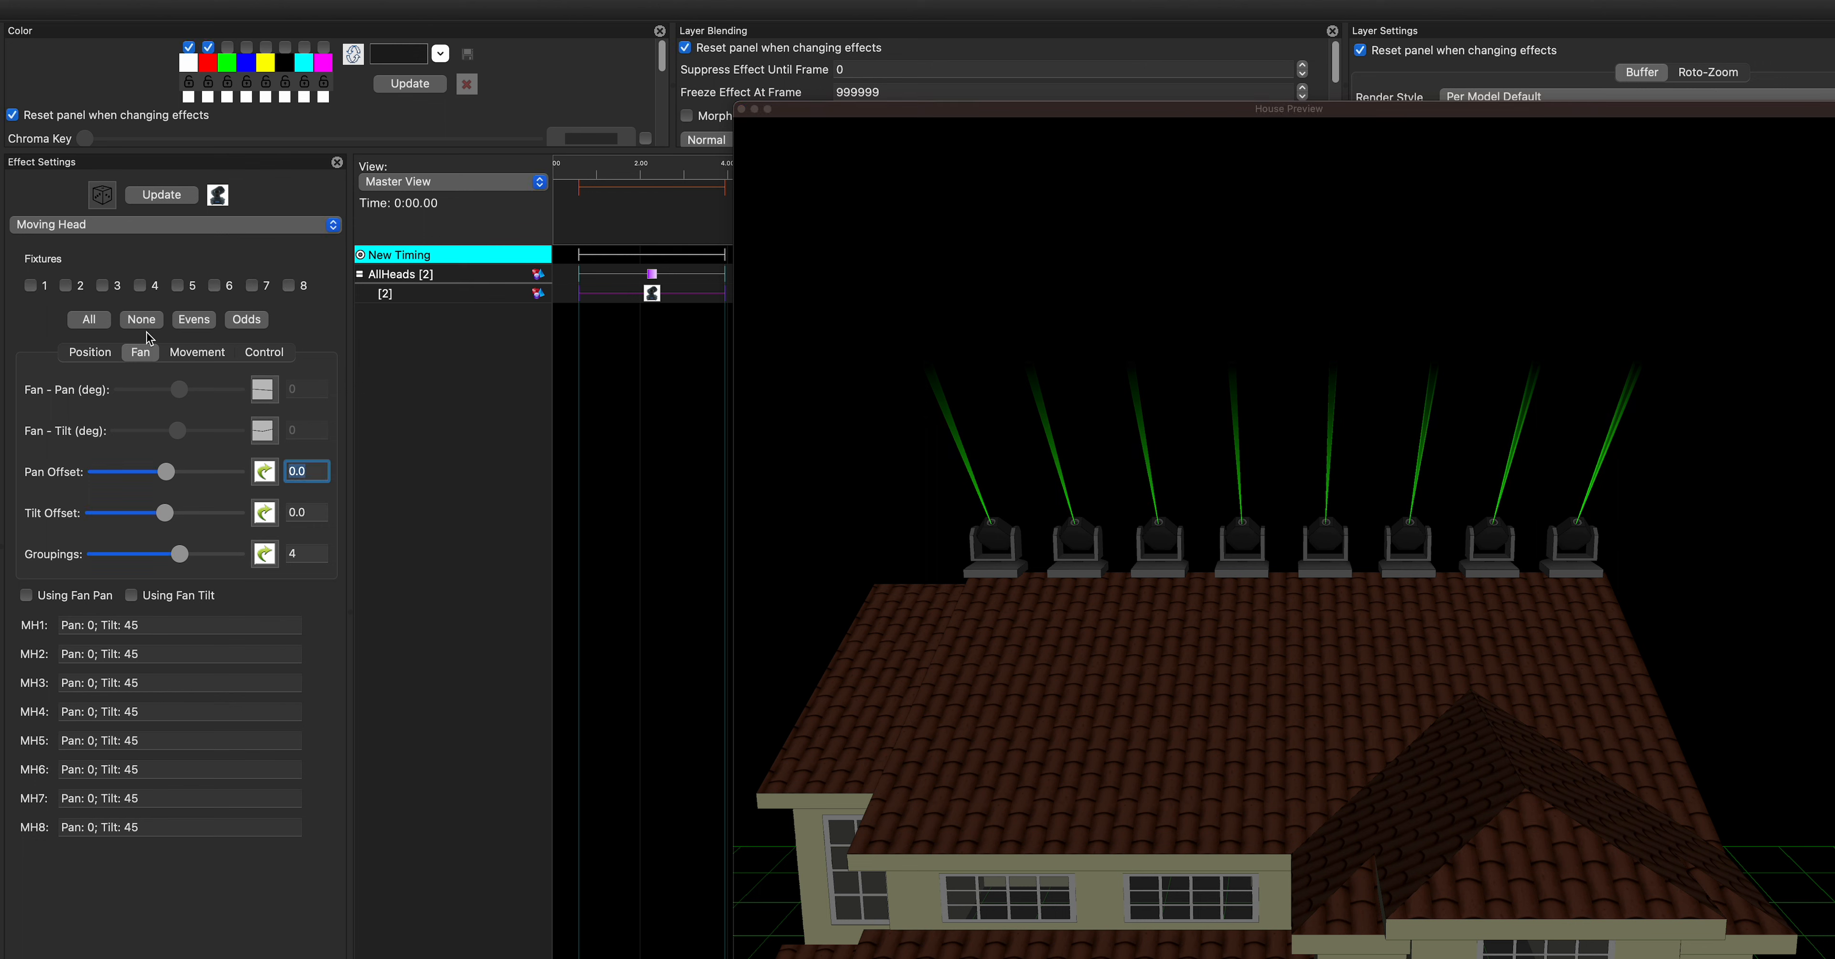
click(89, 324)
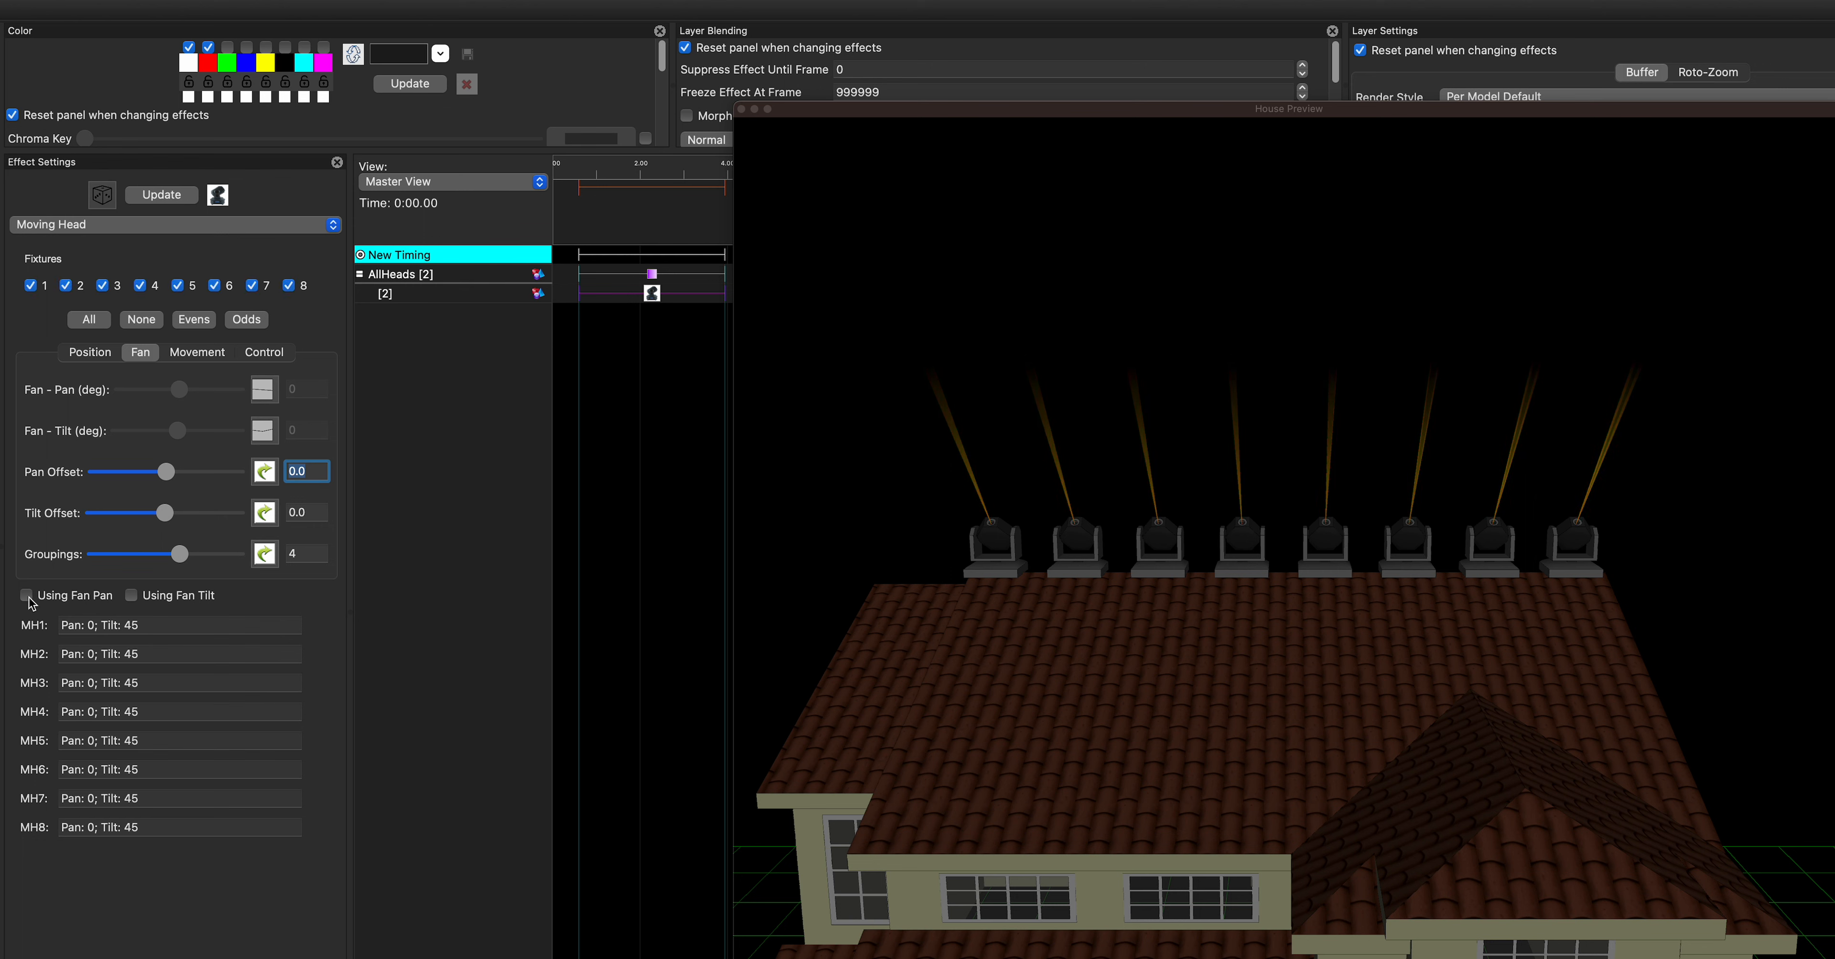
click(90, 352)
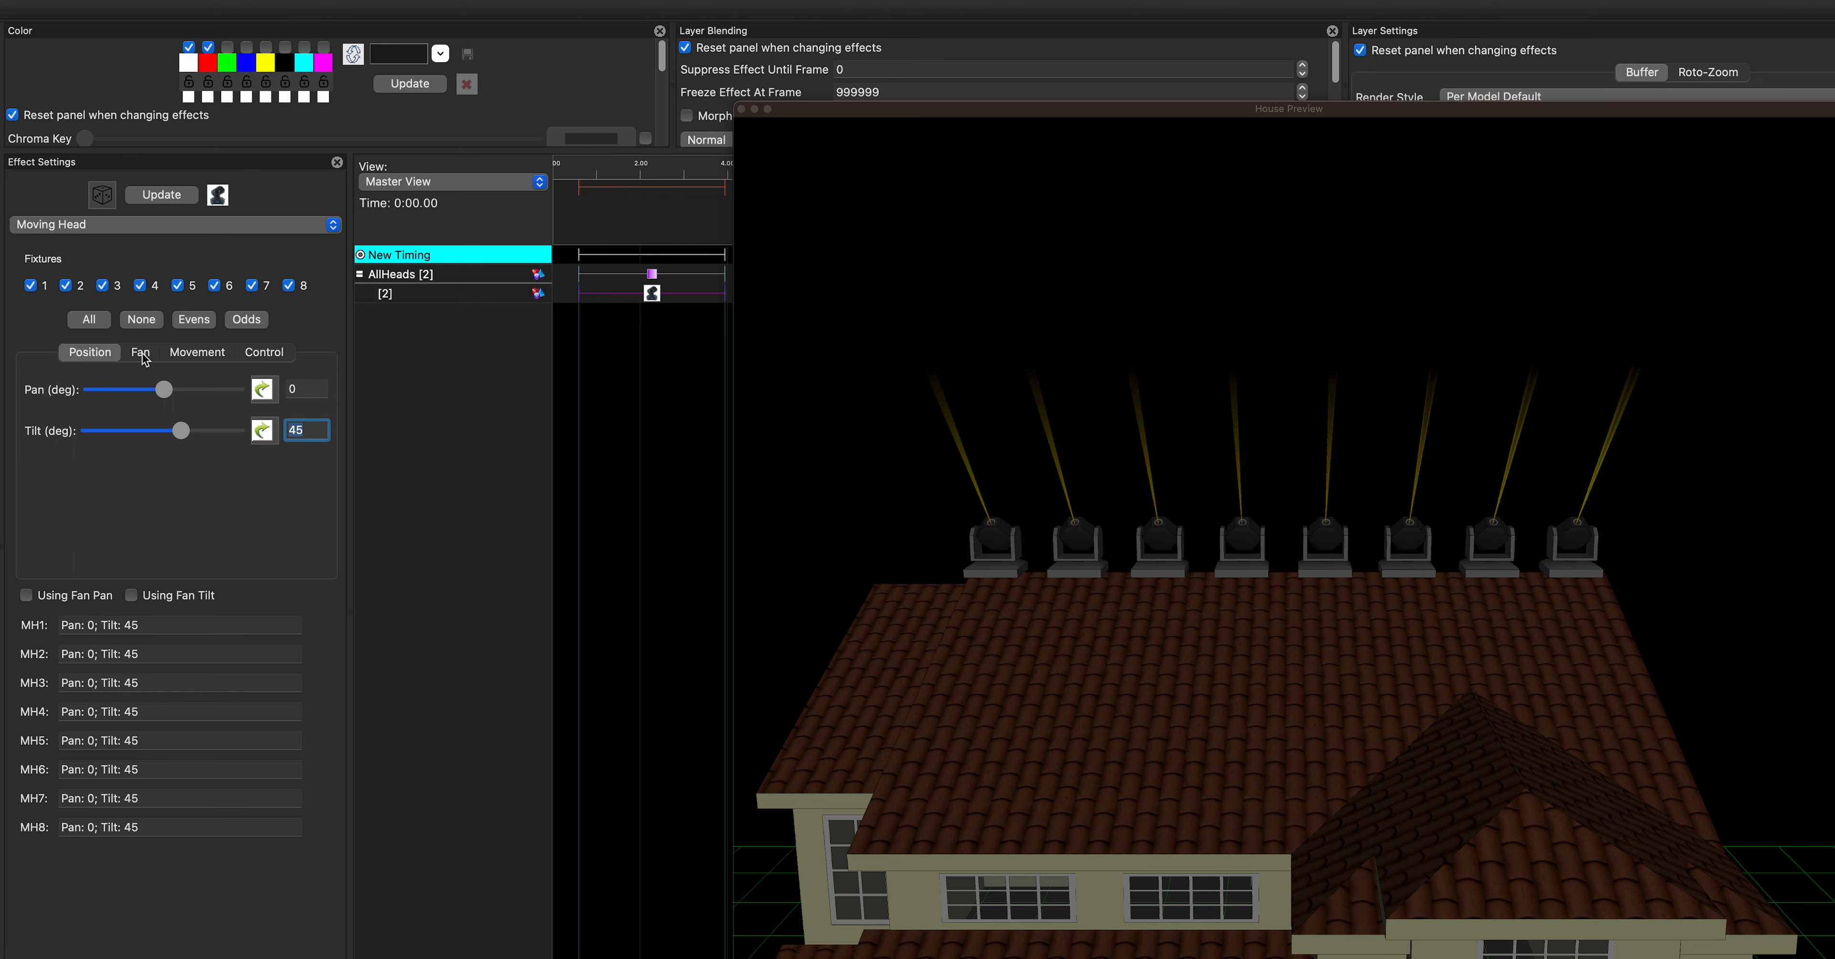
- Enable fan pan for all fixtures and turn off the value curves on Fan - Pan and Fan - Tilt
click(141, 351)
click(26, 595)
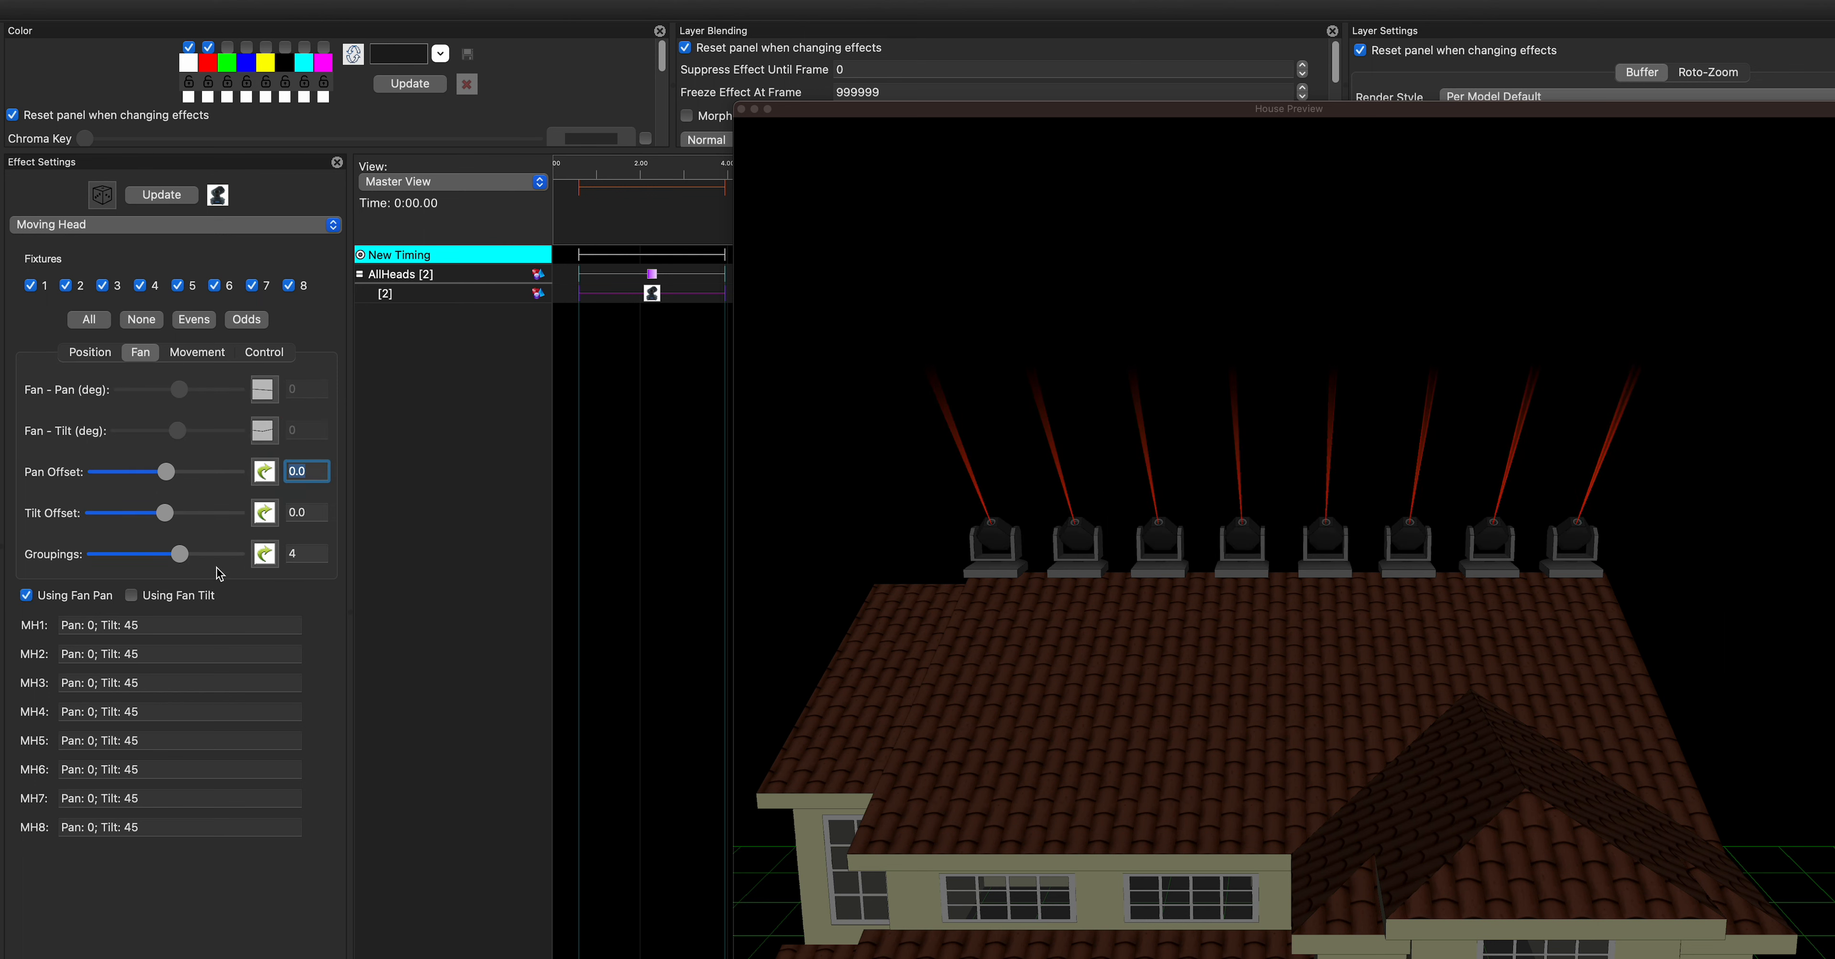
click(268, 390)
click(261, 431)
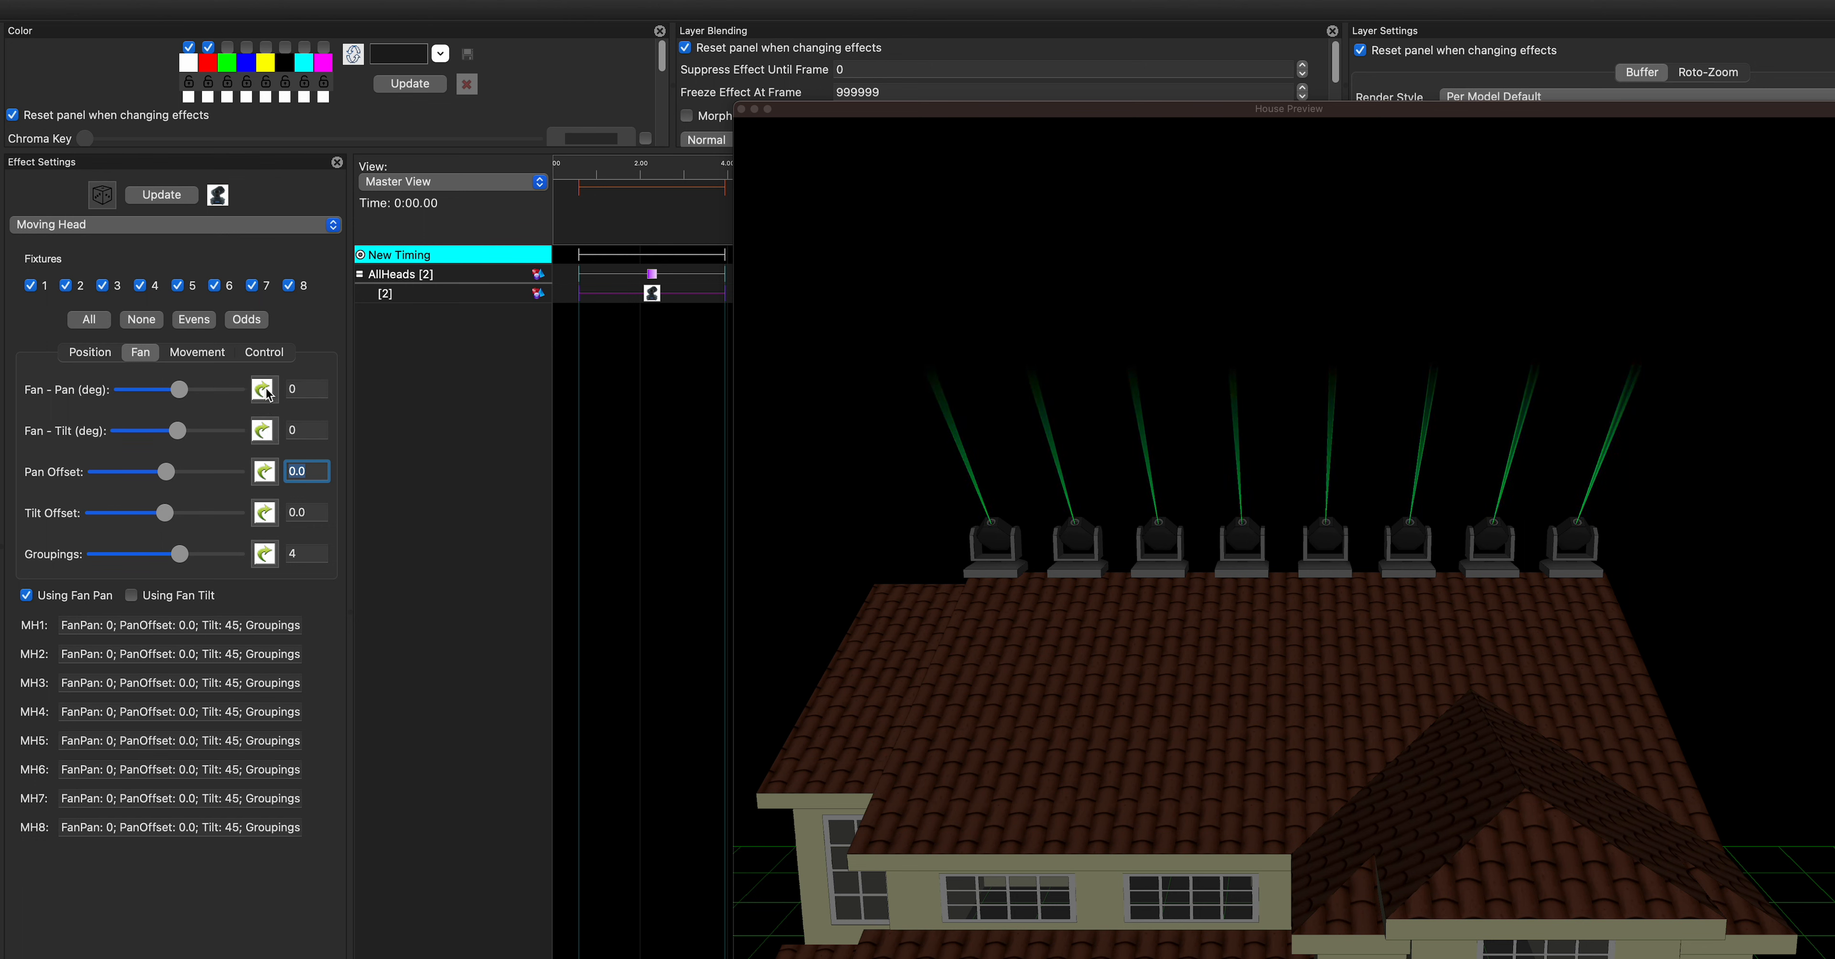
- Fan all heads as one group by setting Groupings to 1 and Fan - Pan to 20°
drag(179, 389, 194, 391)
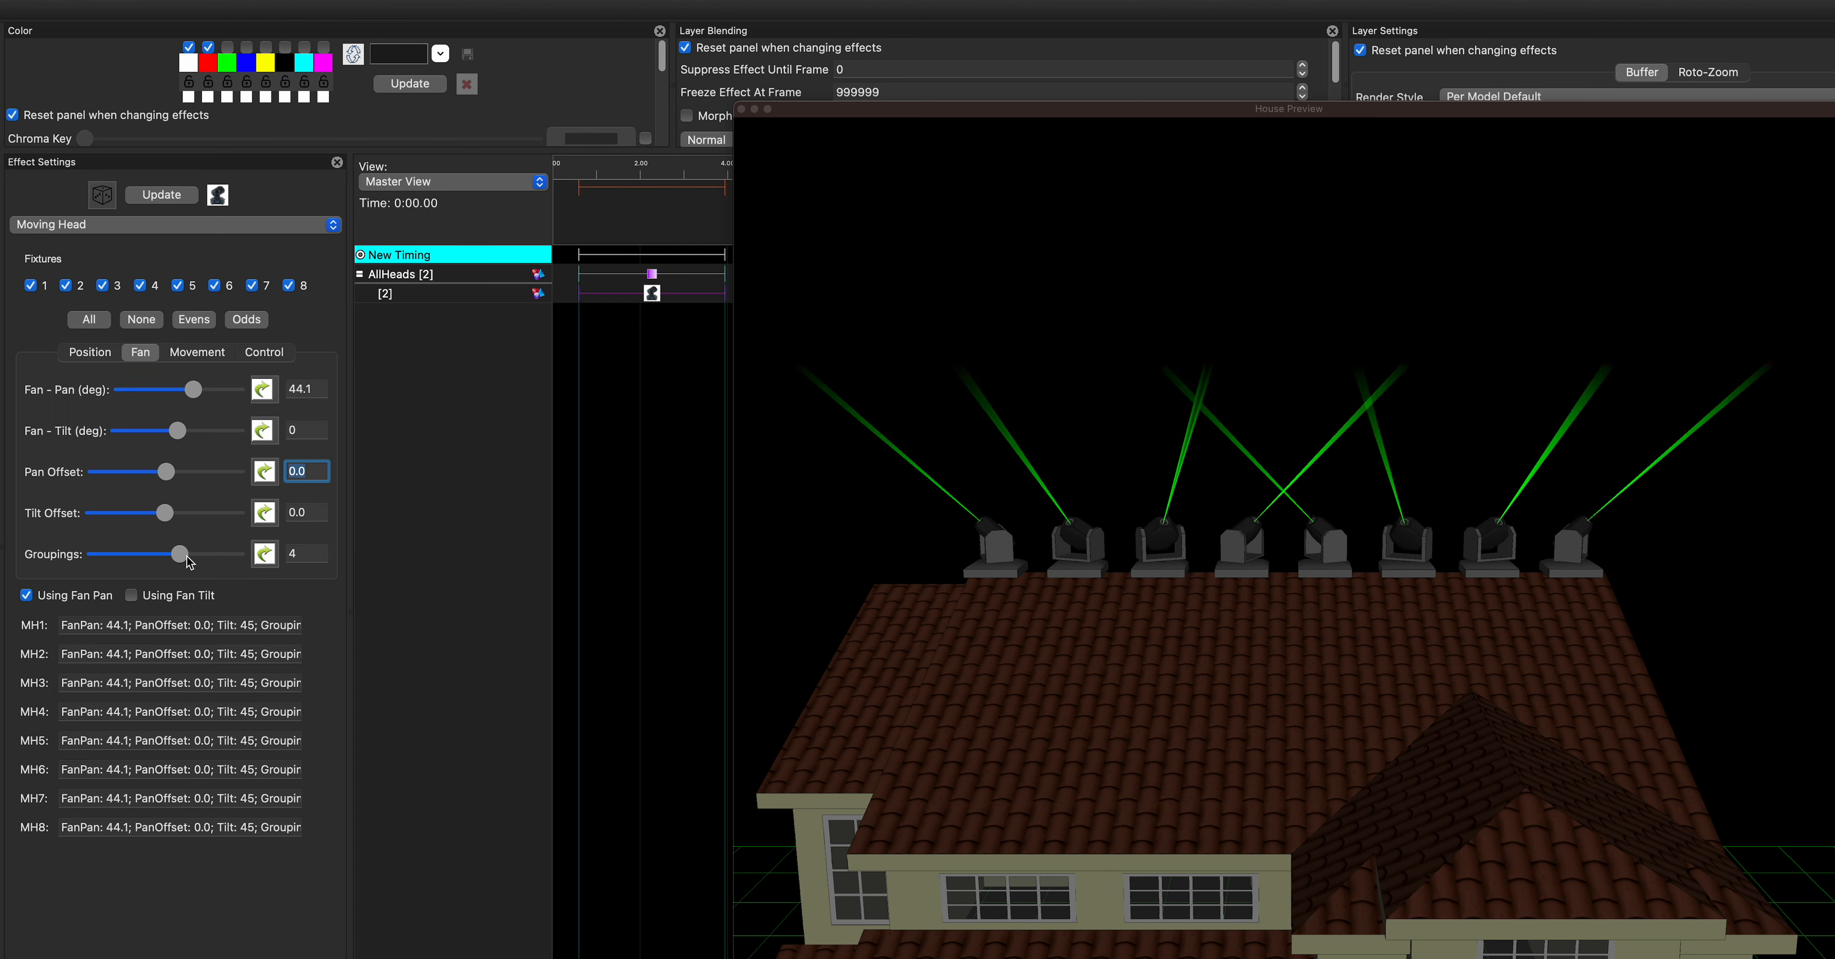
drag(187, 558, 96, 556)
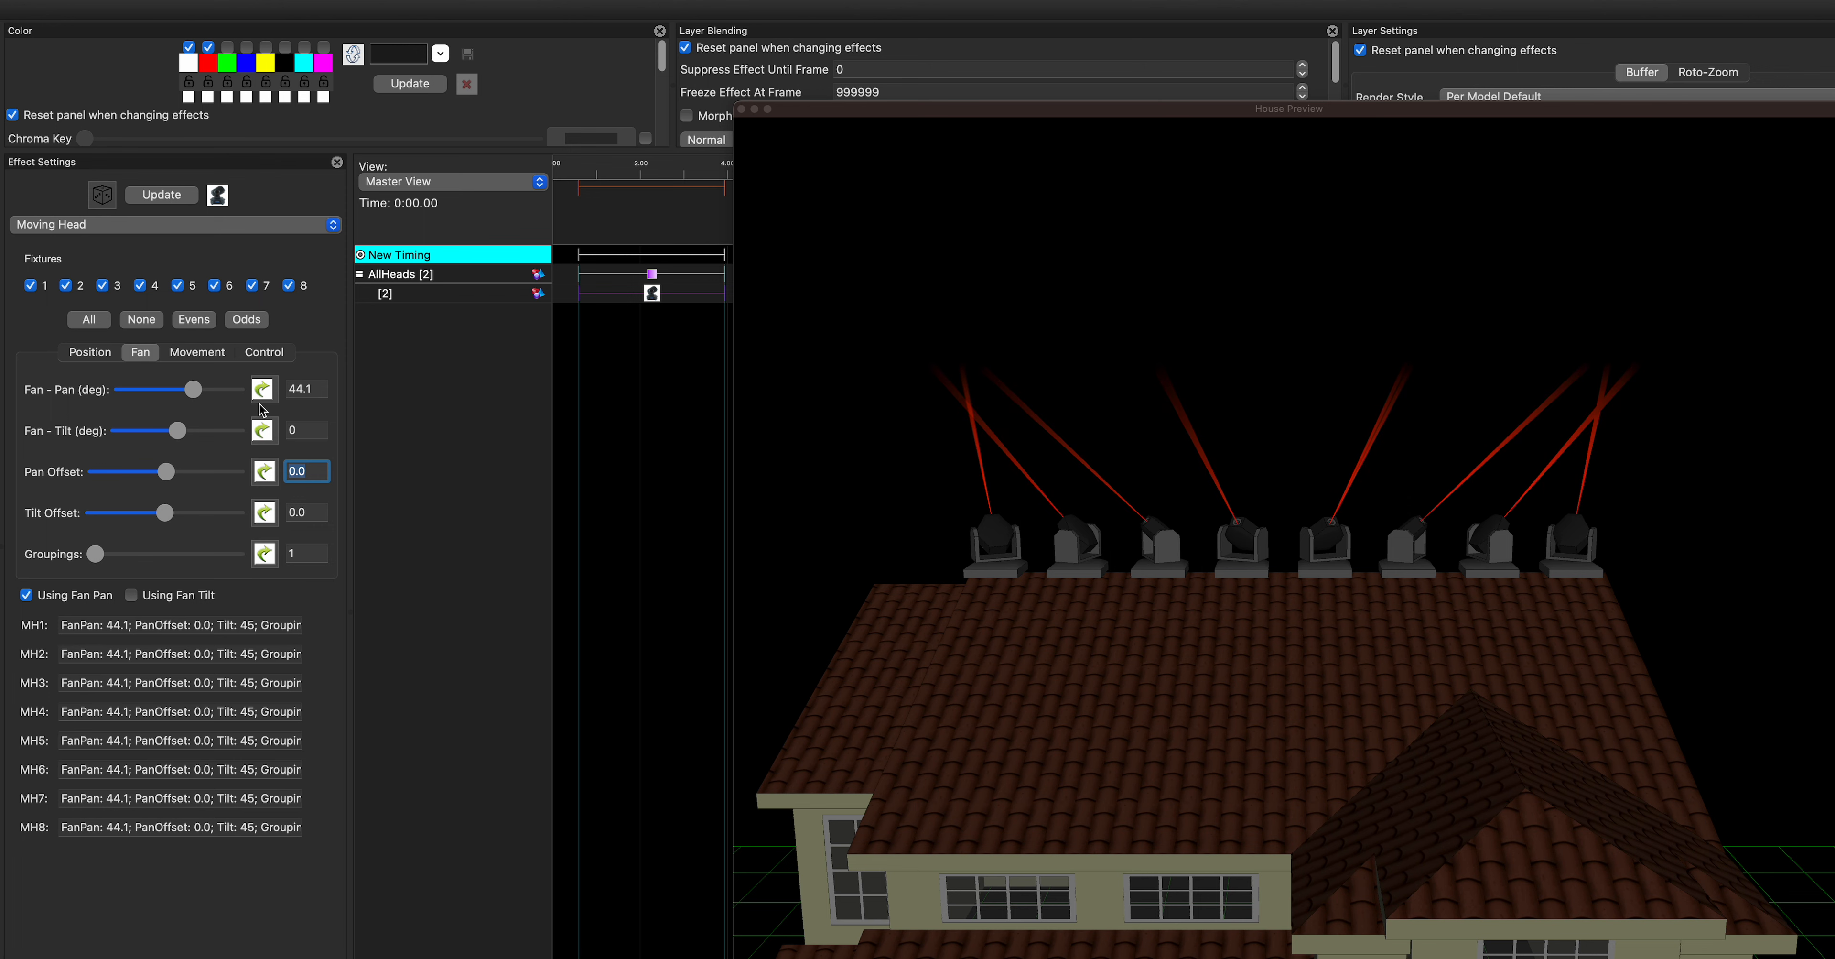
double_click(309, 390)
text(20)
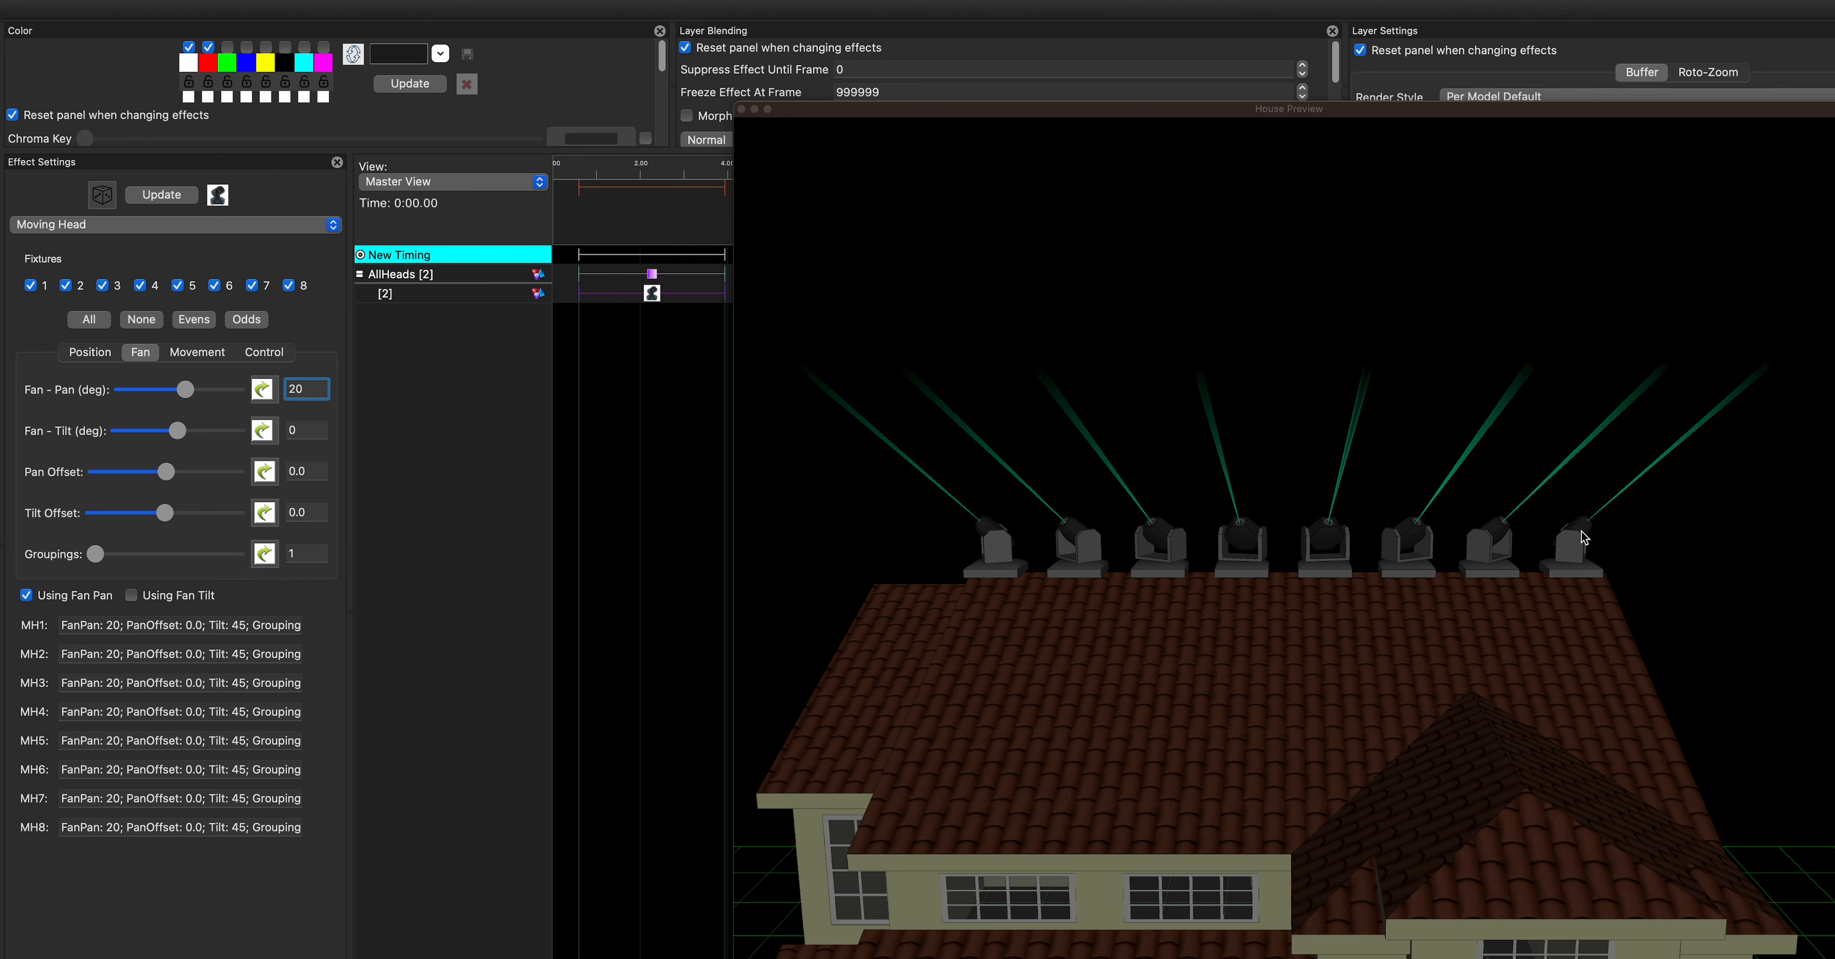
- Turn on the value curve for Fan - Pan and change its type to Ramp Up/Down
click(262, 390)
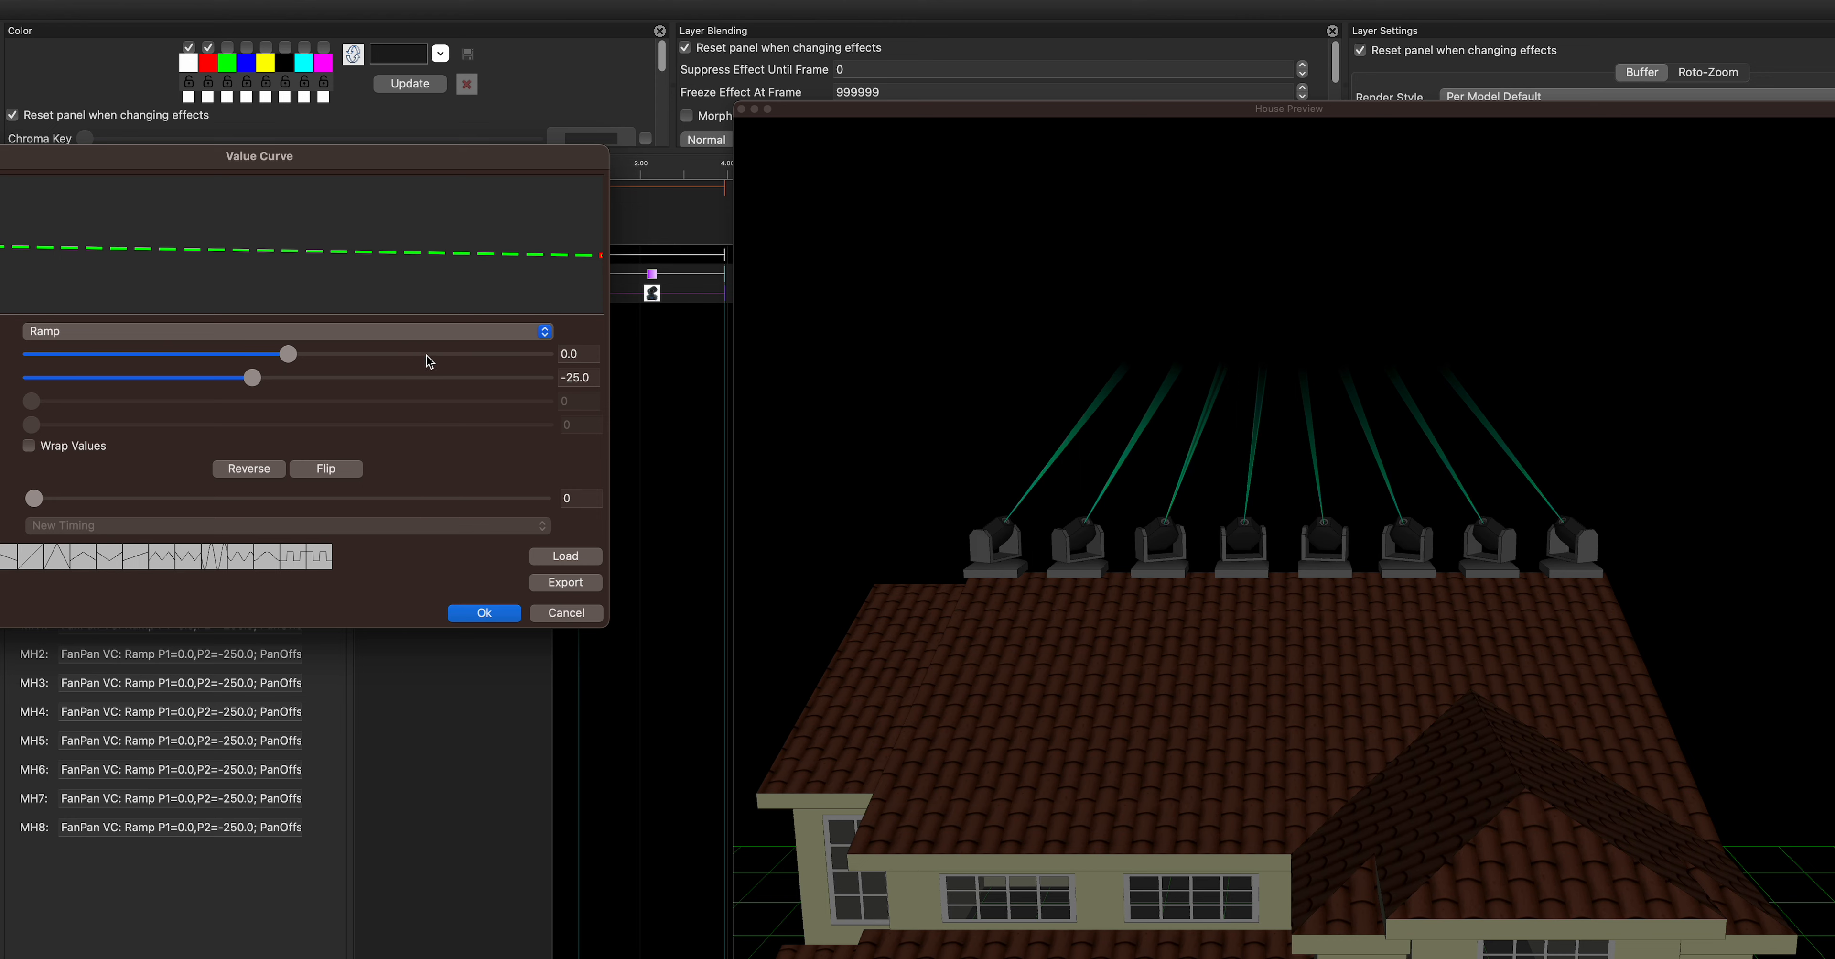
click(285, 331)
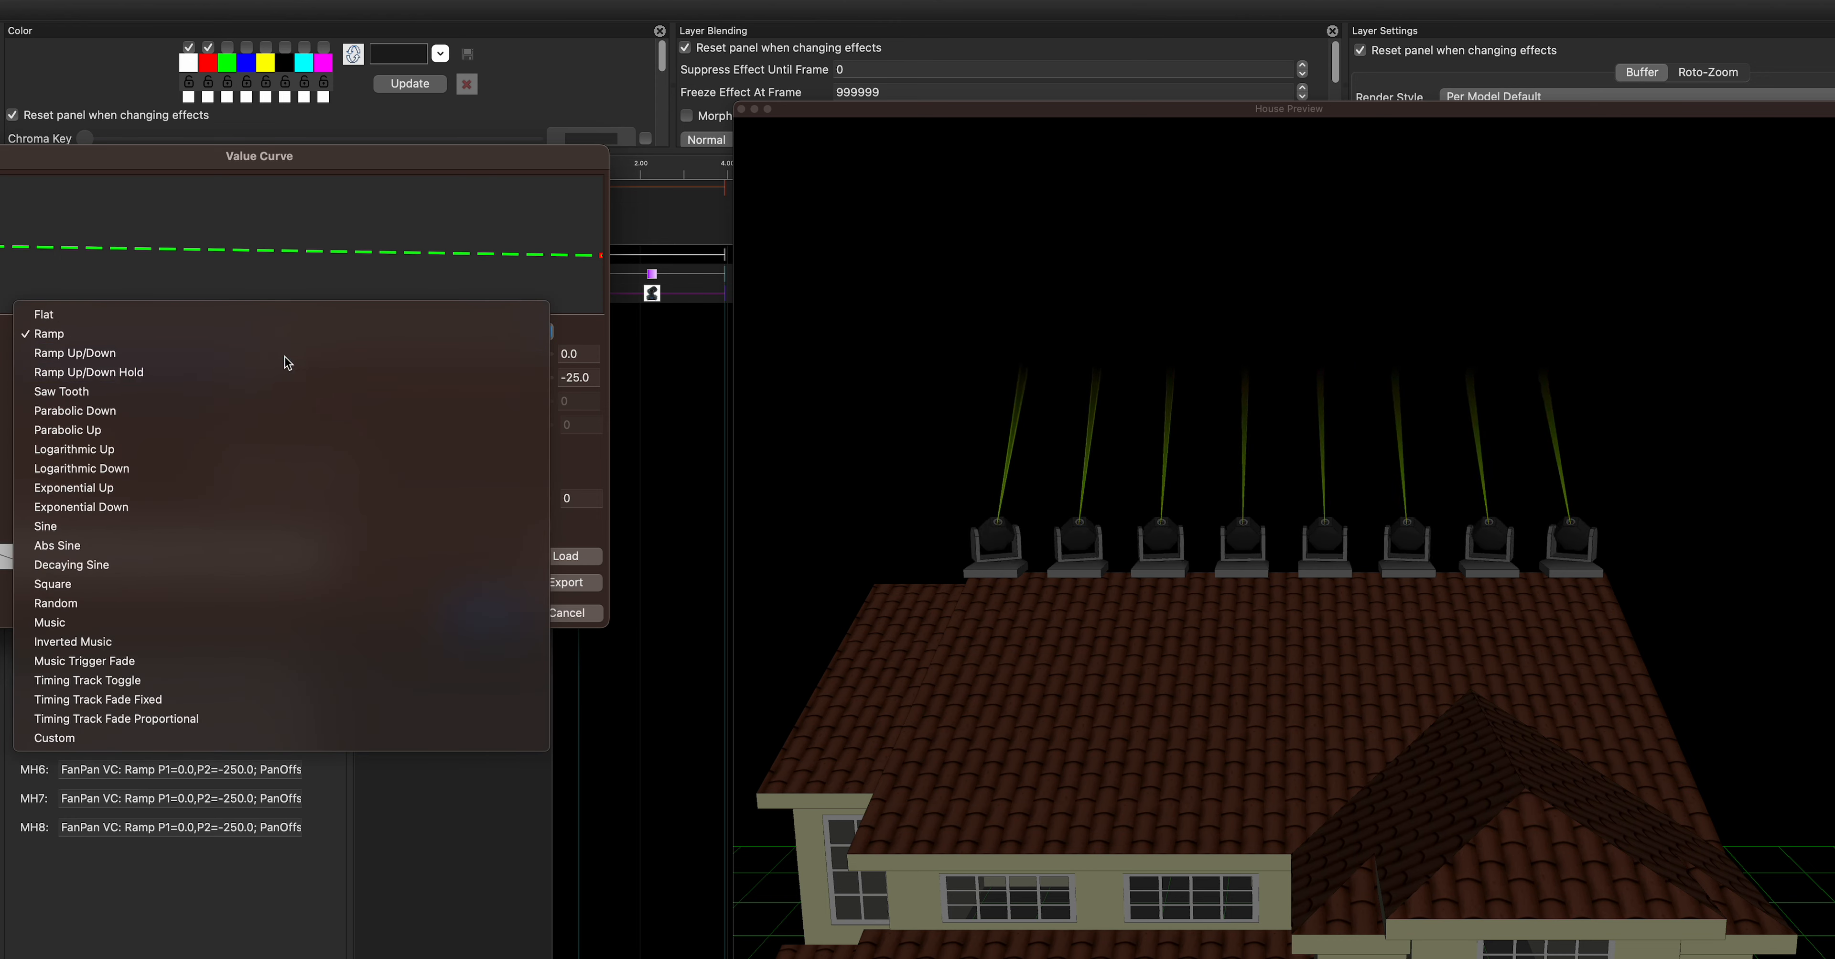
click(283, 352)
- Set the Fan - Pan curve to start at 0, reach -25 midway and end at 20, and apply it
click(596, 353)
key(BackSpace)
key(BackSpace)
key(BackSpace)
key(BackSpace)
key(BackSpace)
key(BackSpace)
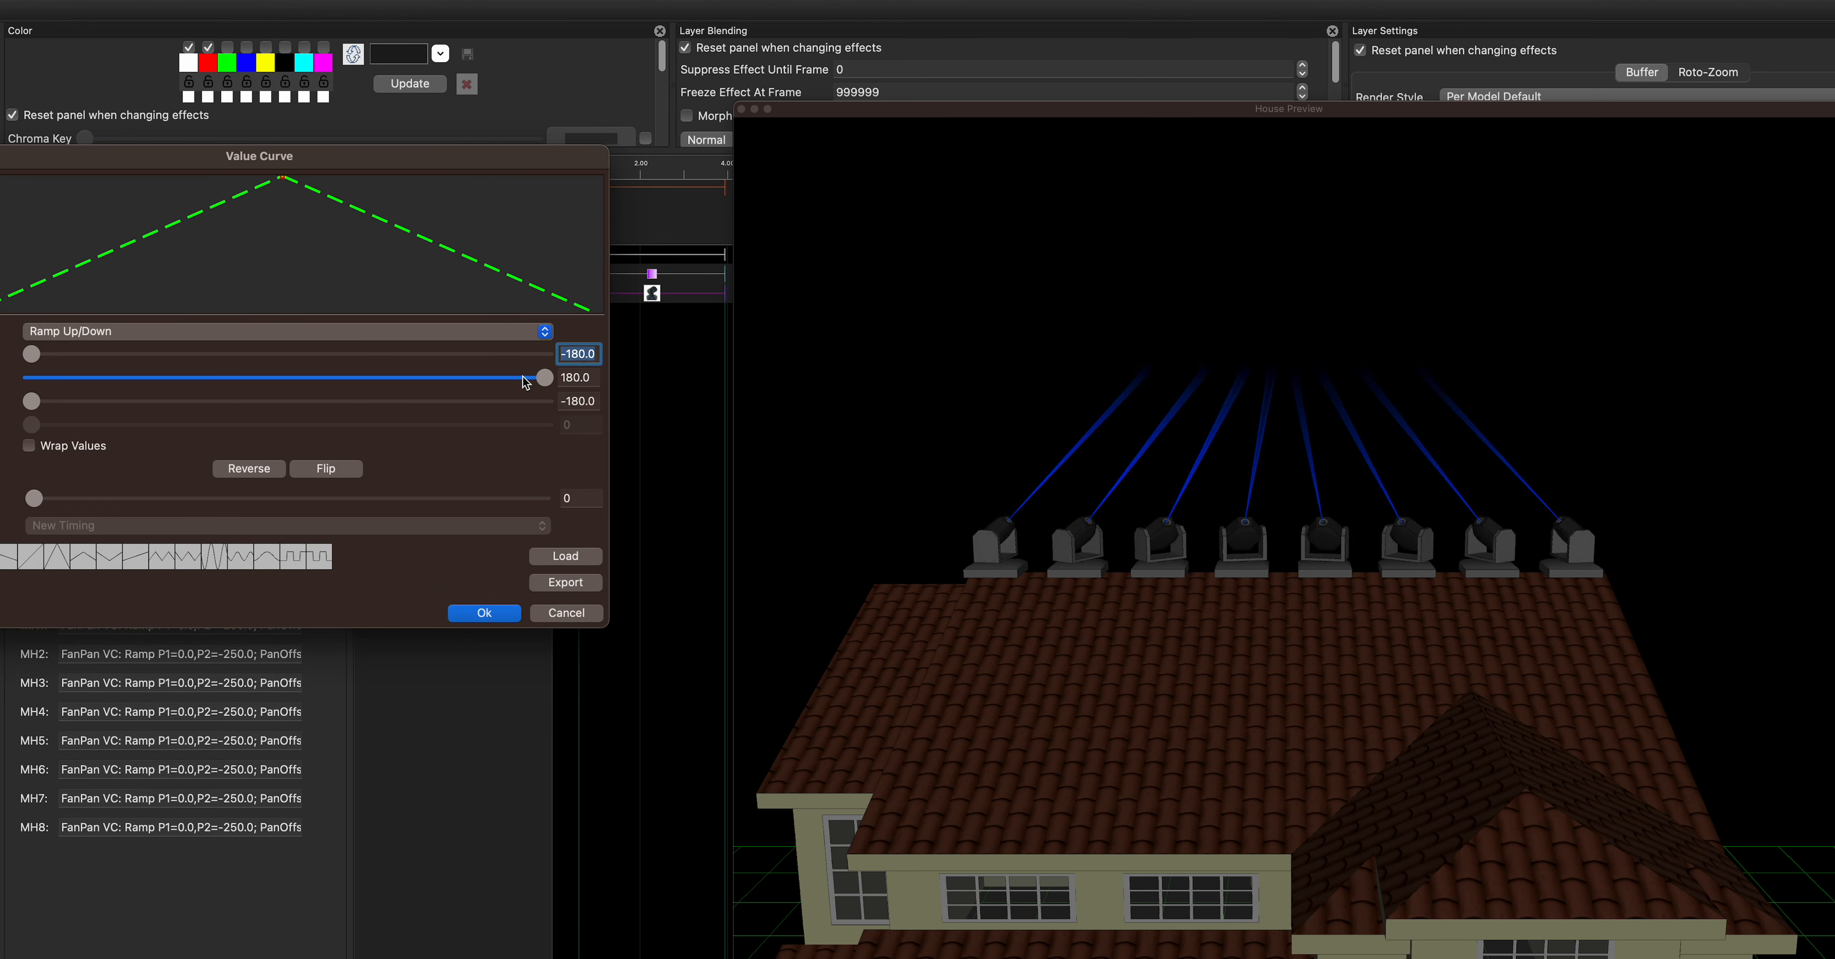
text(0)
double_click(577, 378)
text(-25)
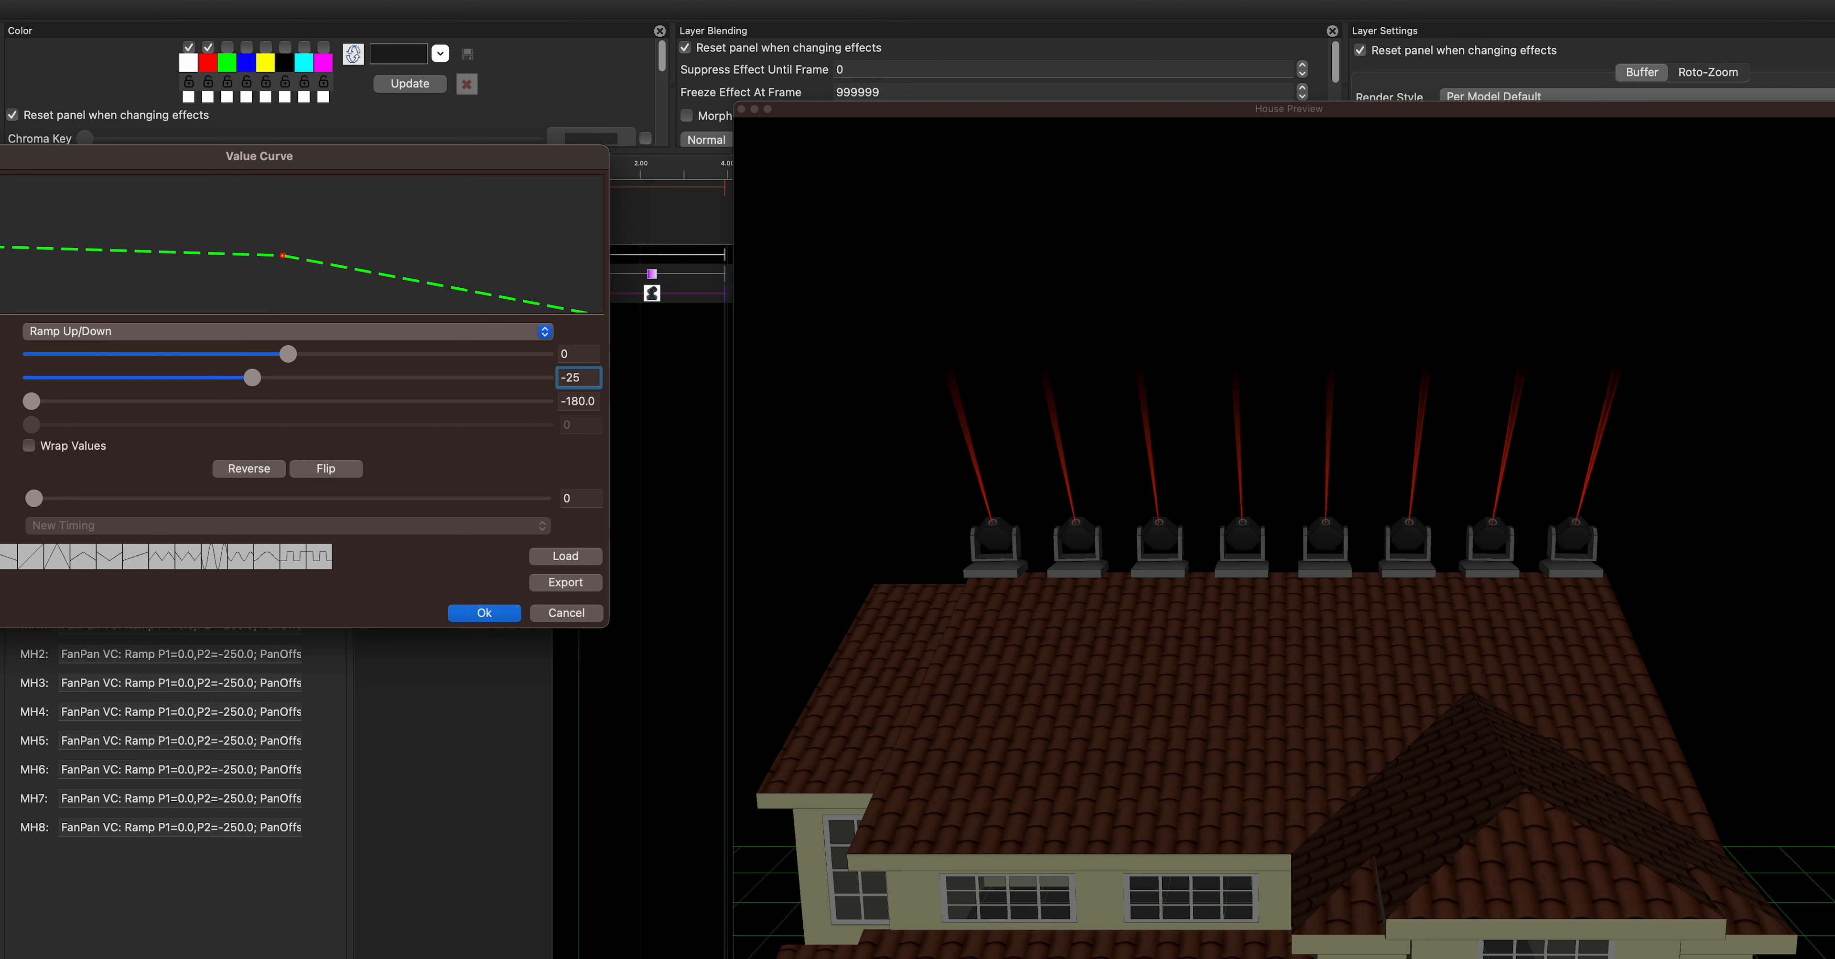
double_click(579, 401)
text(20)
click(502, 613)
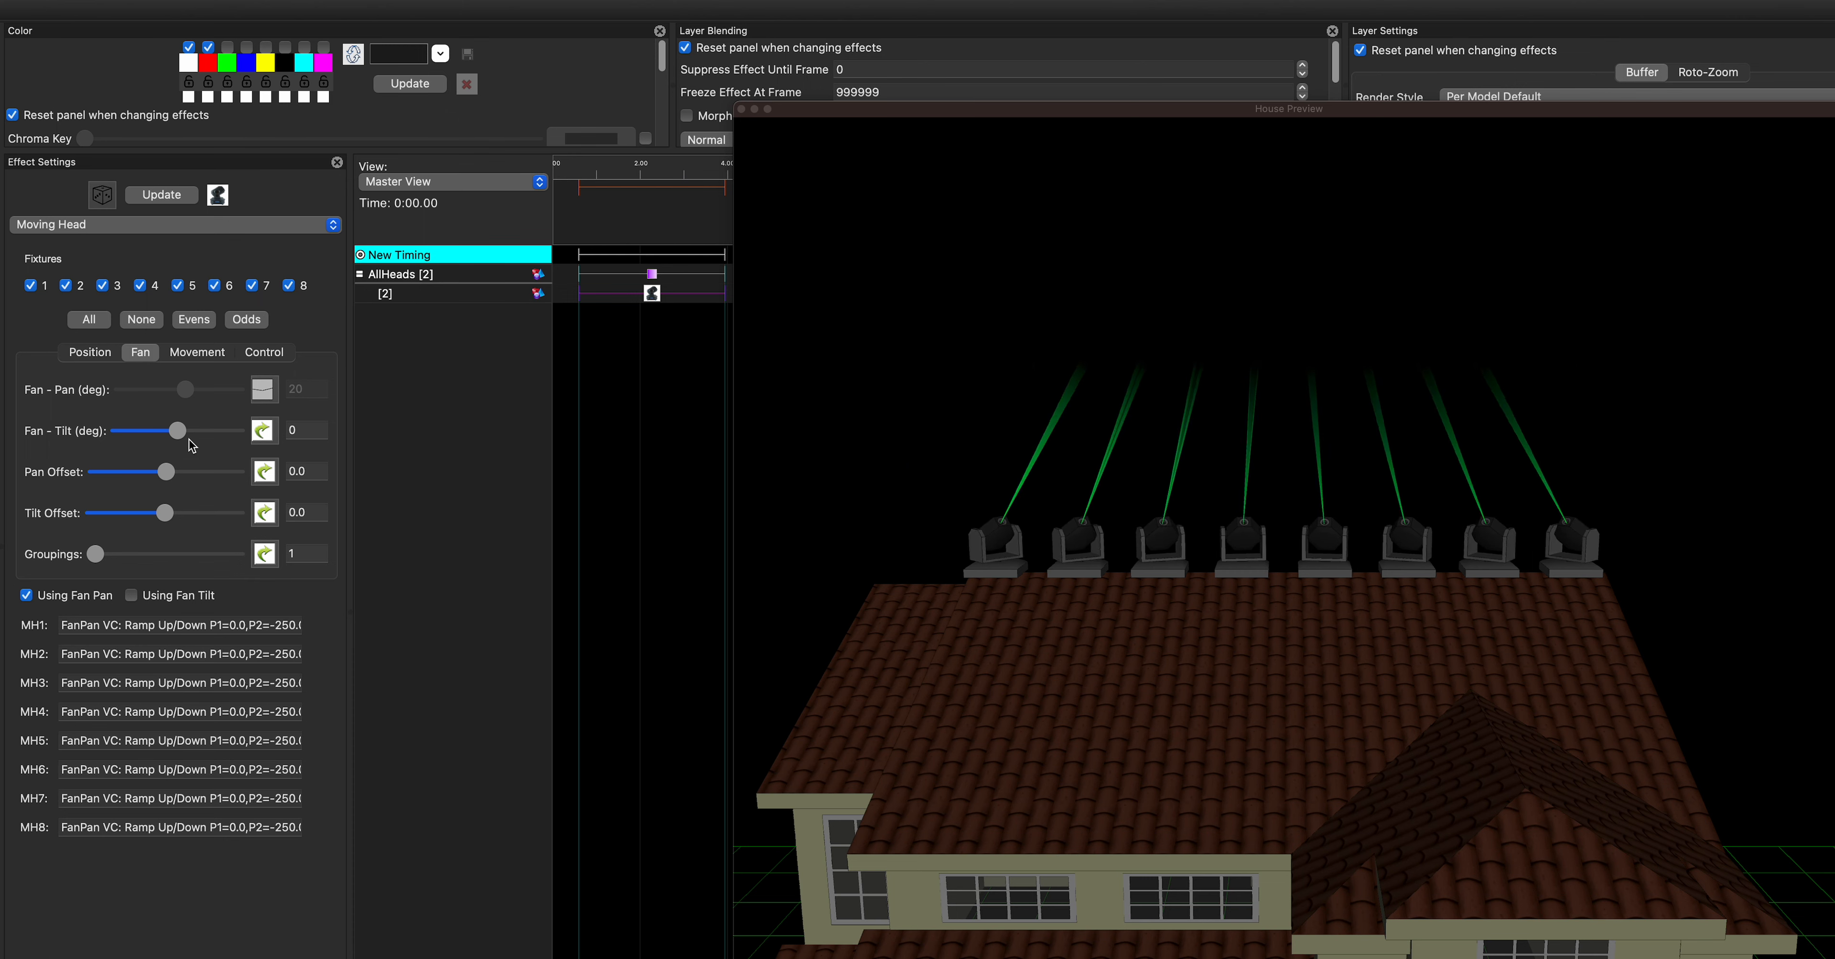
- Turn off the Fan - Pan value curve and set Fan - Pan to 0°
click(264, 389)
click(301, 393)
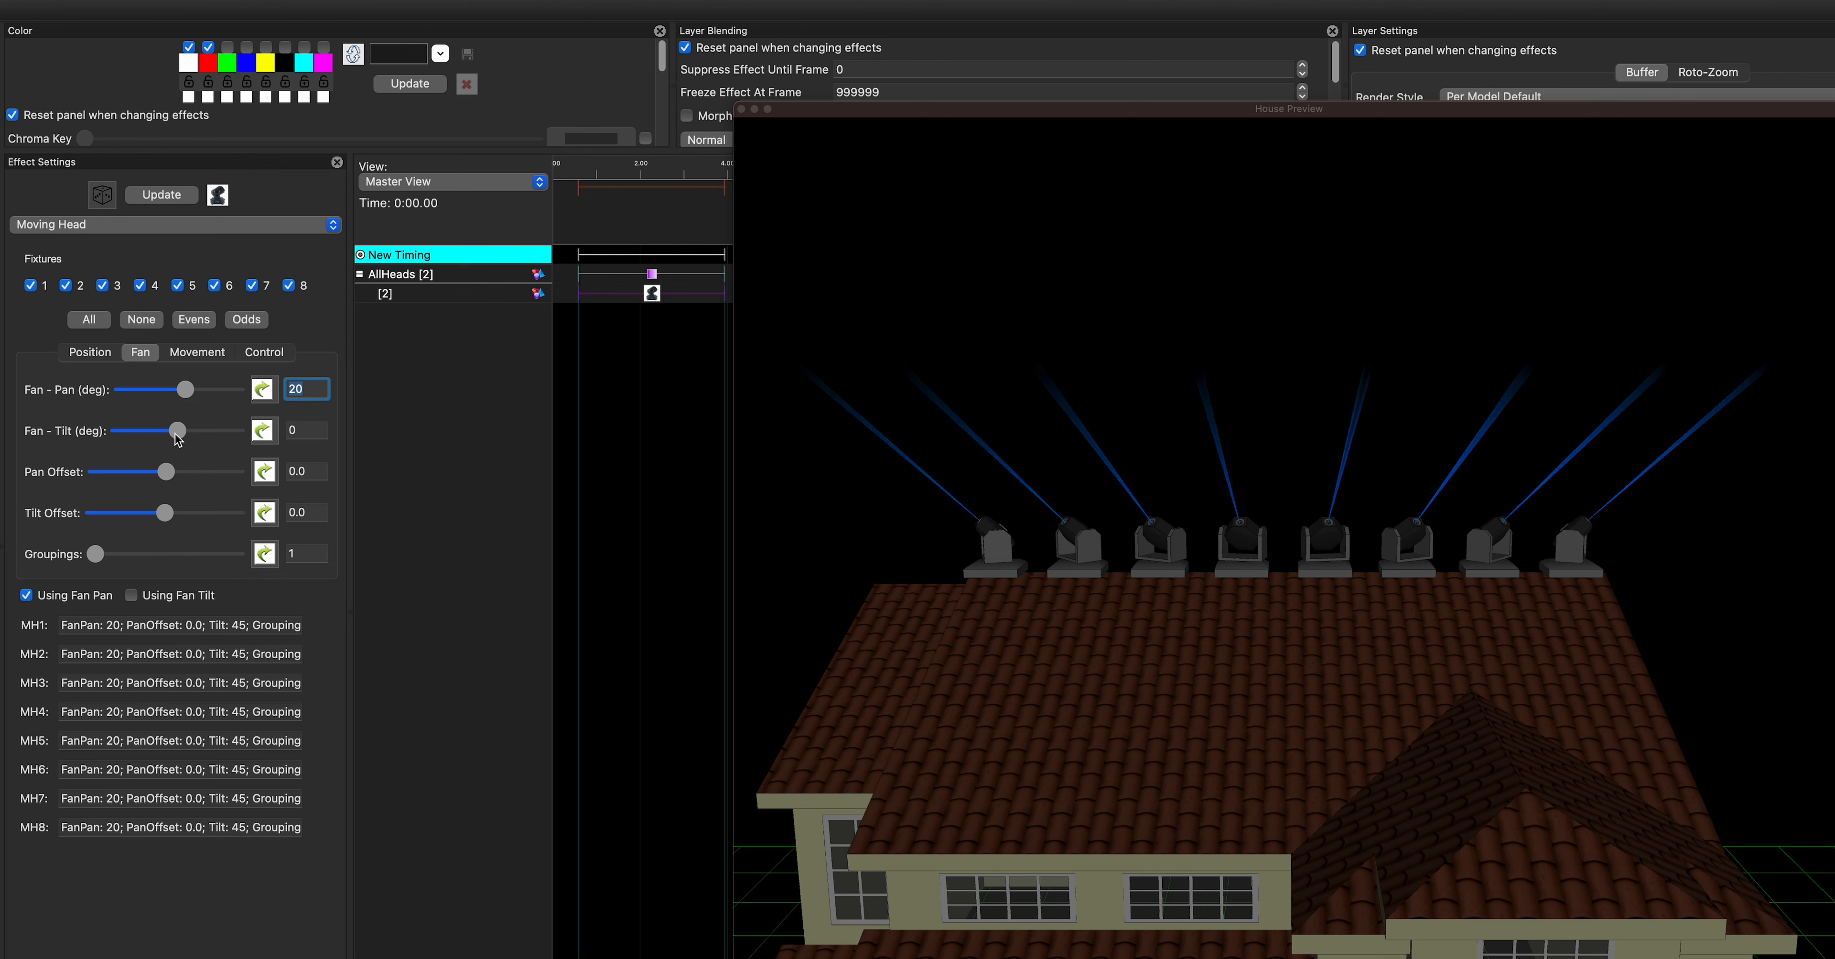
text(0)
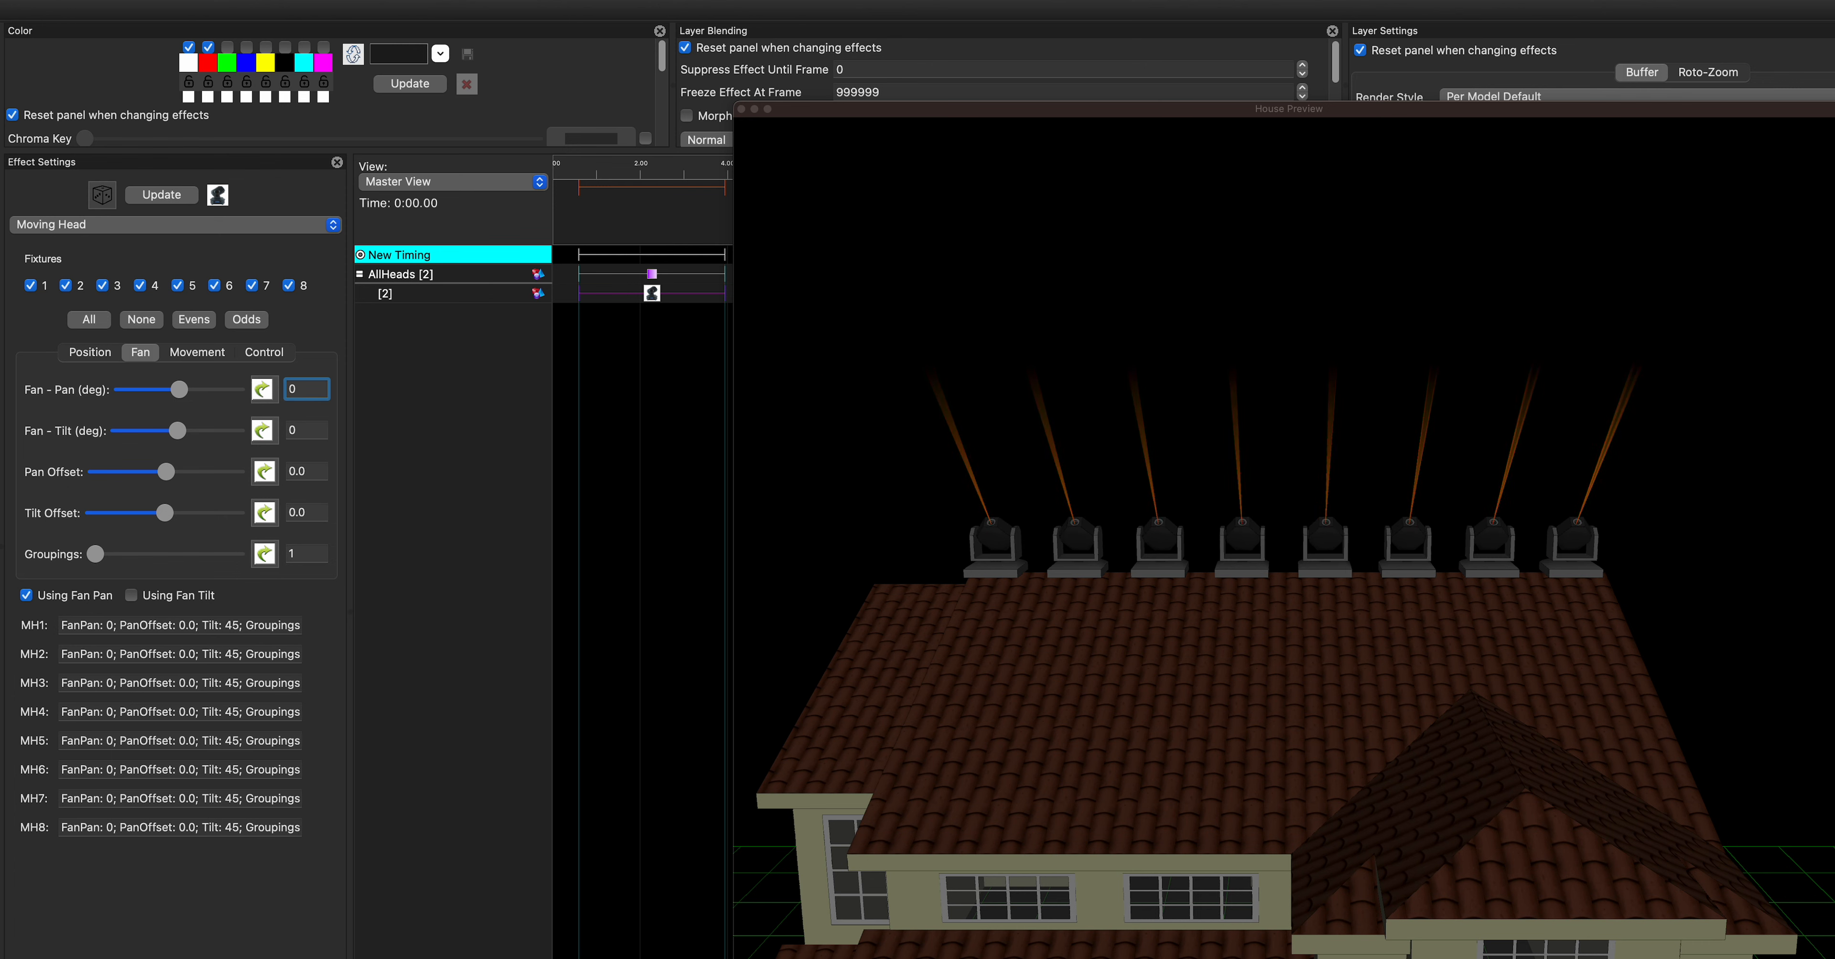
- Apply the Ramp Up/Down value curve of 0, -20 and 20 to Fan - Tilt, and switch all fixtures from fan pan to fan tilt
click(264, 430)
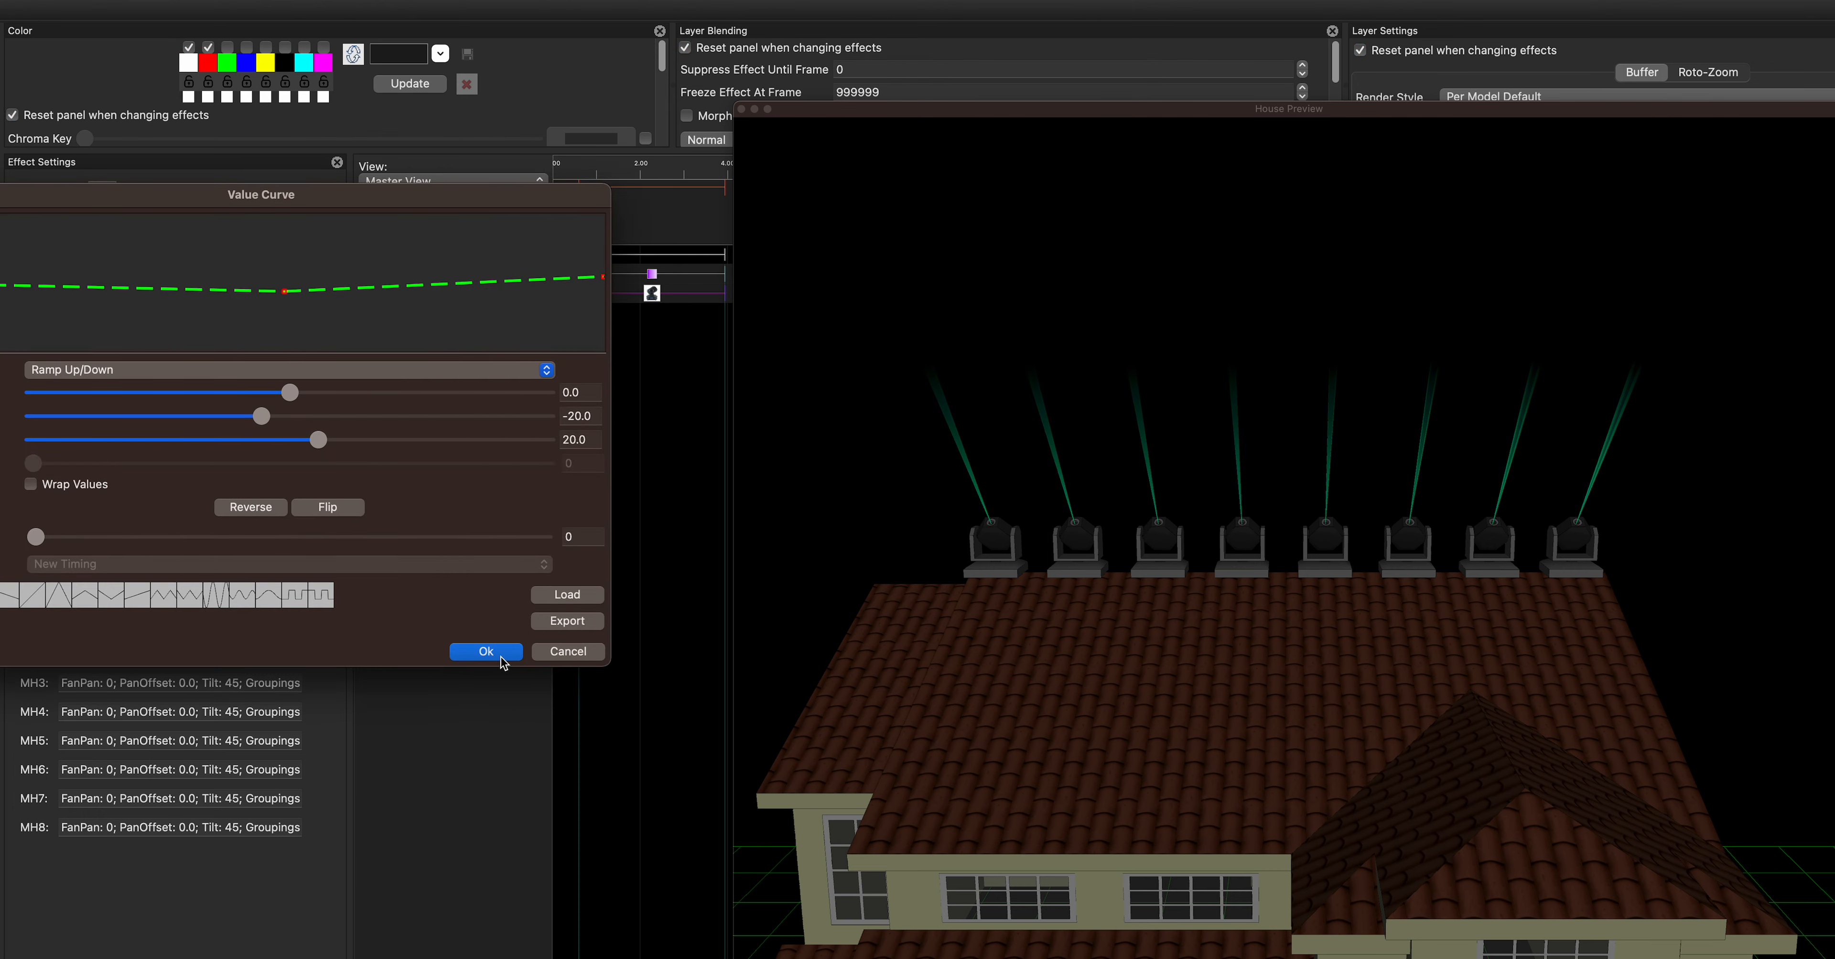
click(486, 651)
drag(906, 635, 1049, 636)
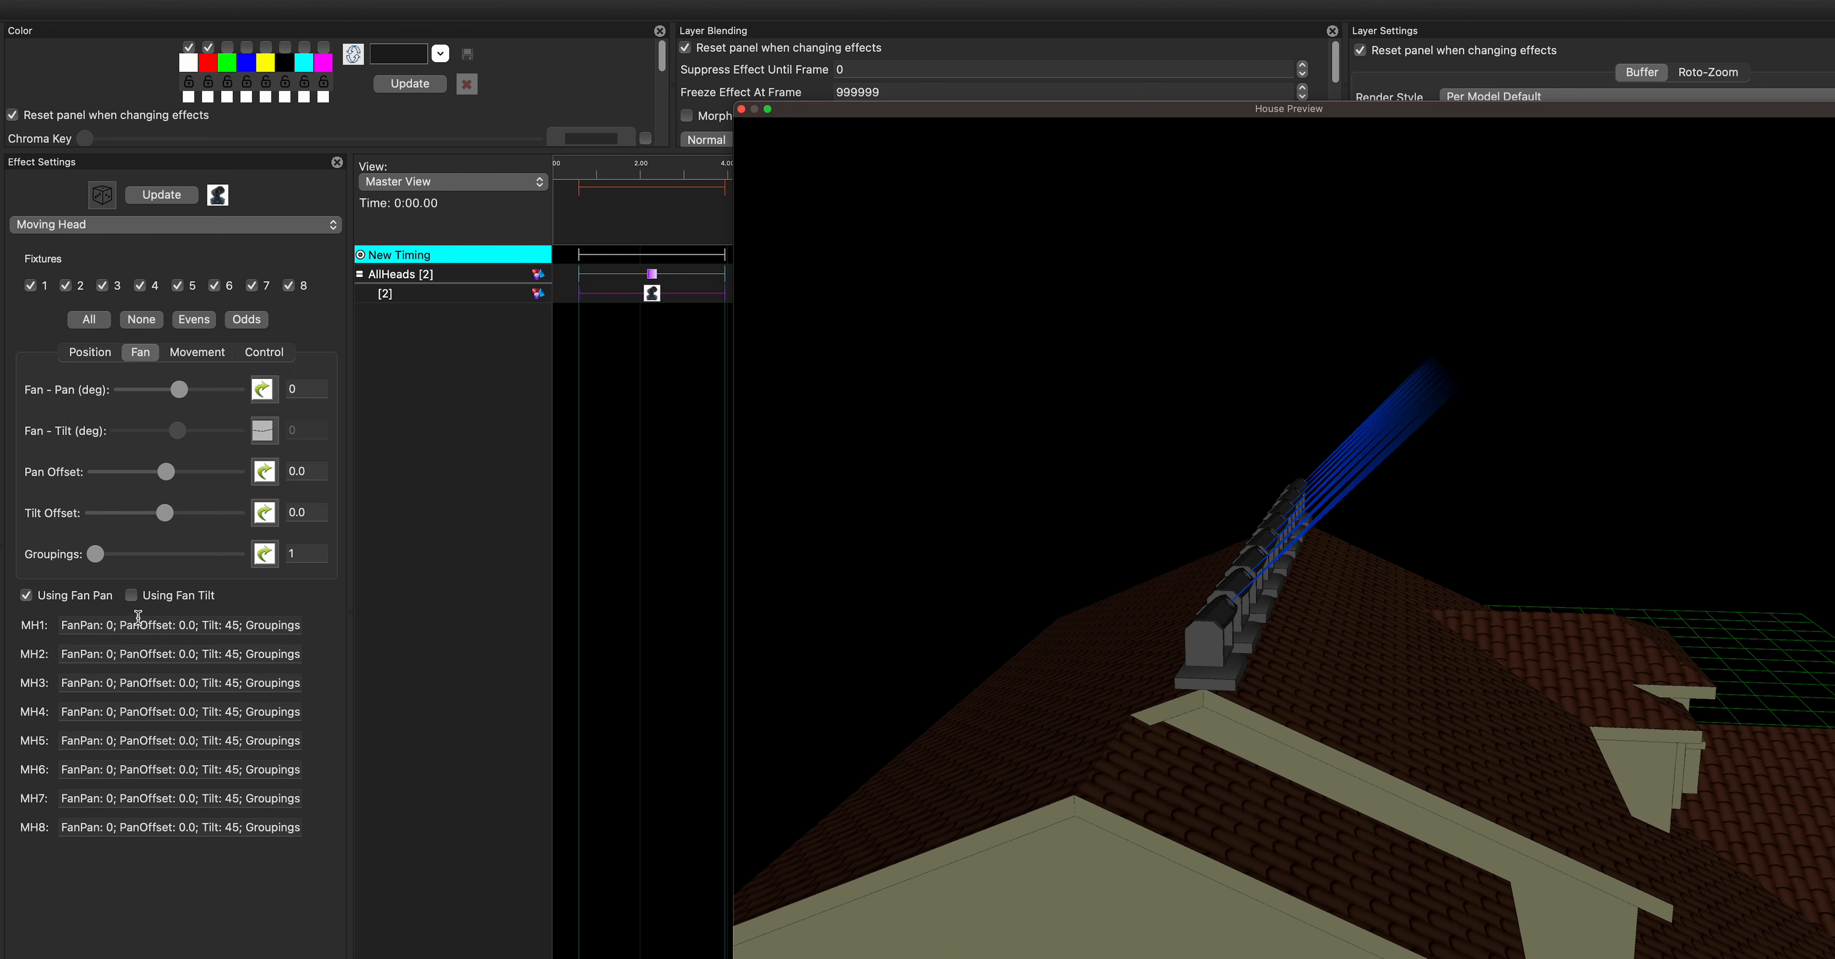
click(127, 596)
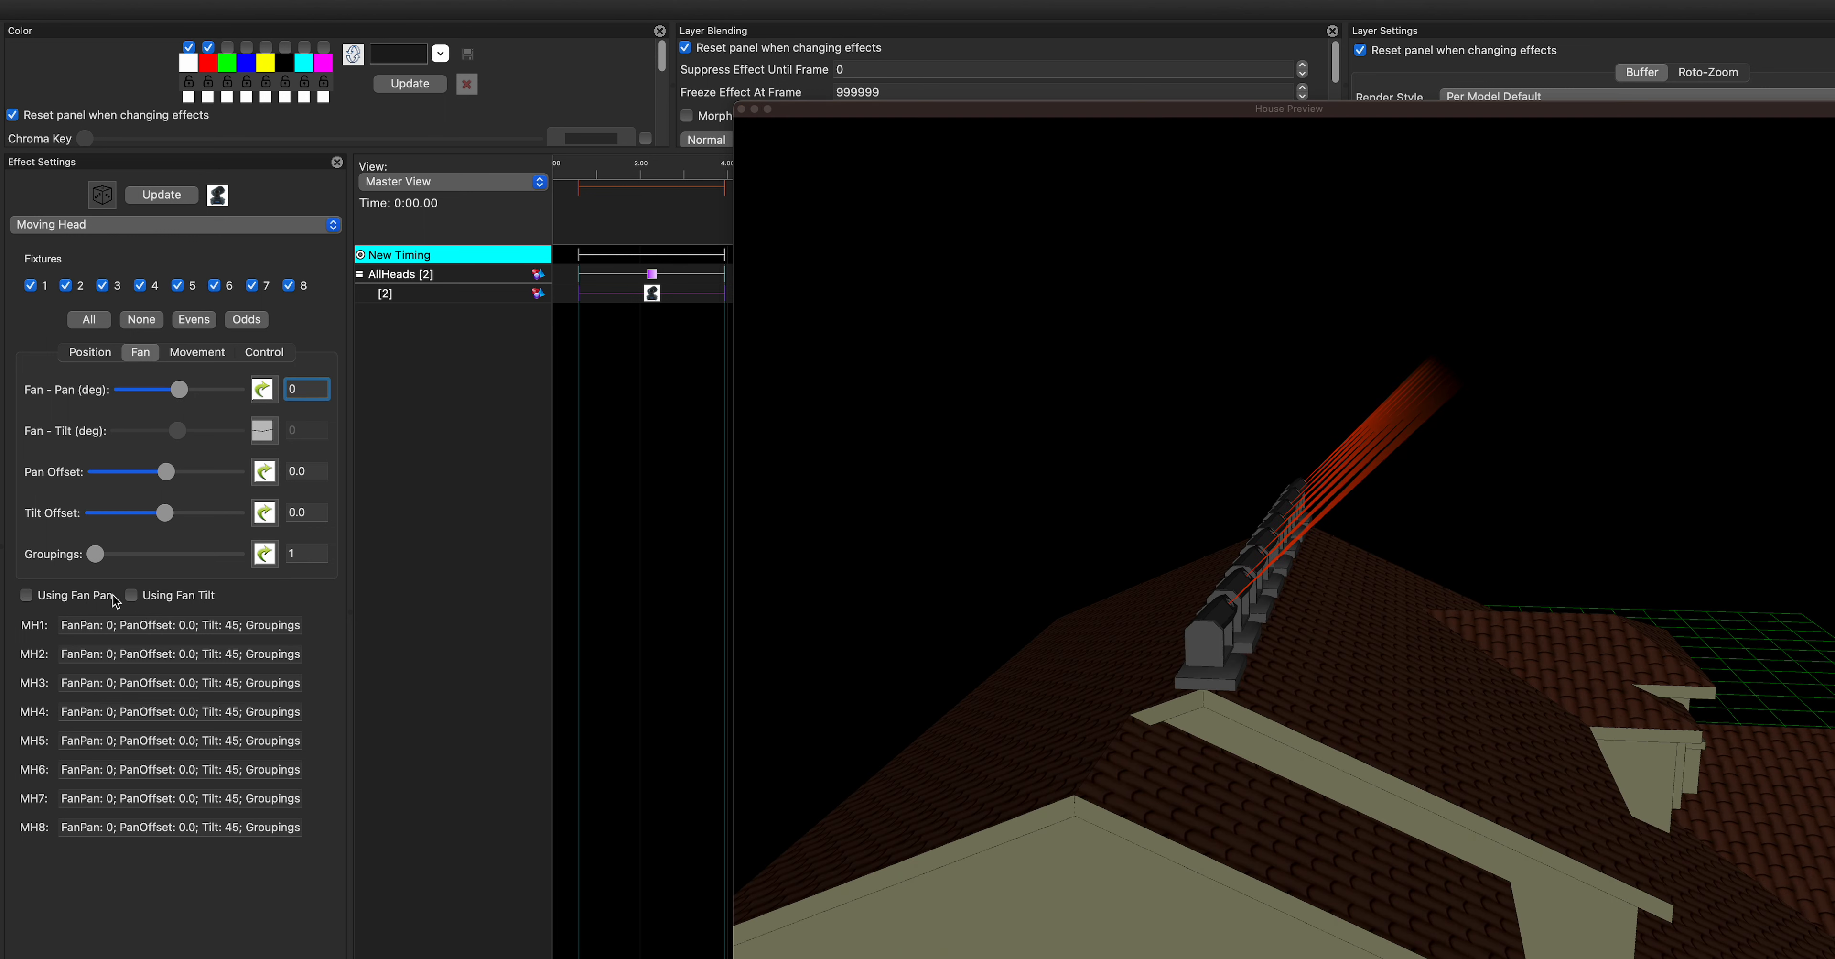
click(131, 594)
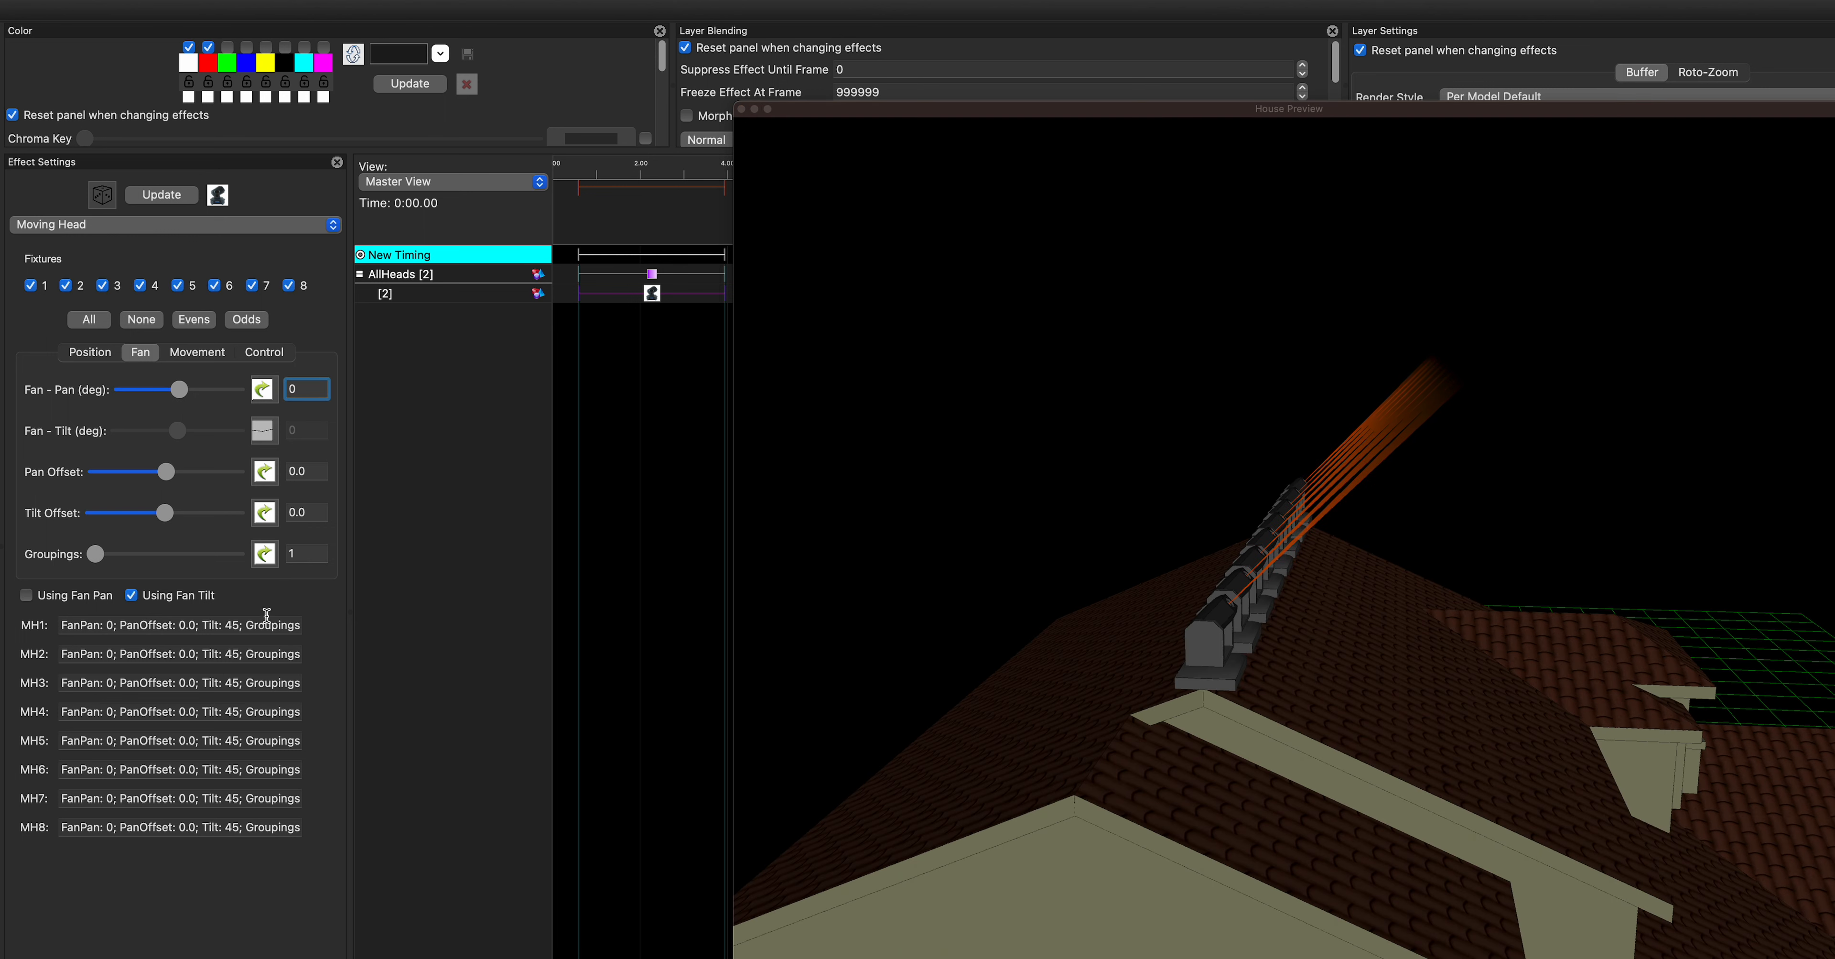
click(268, 428)
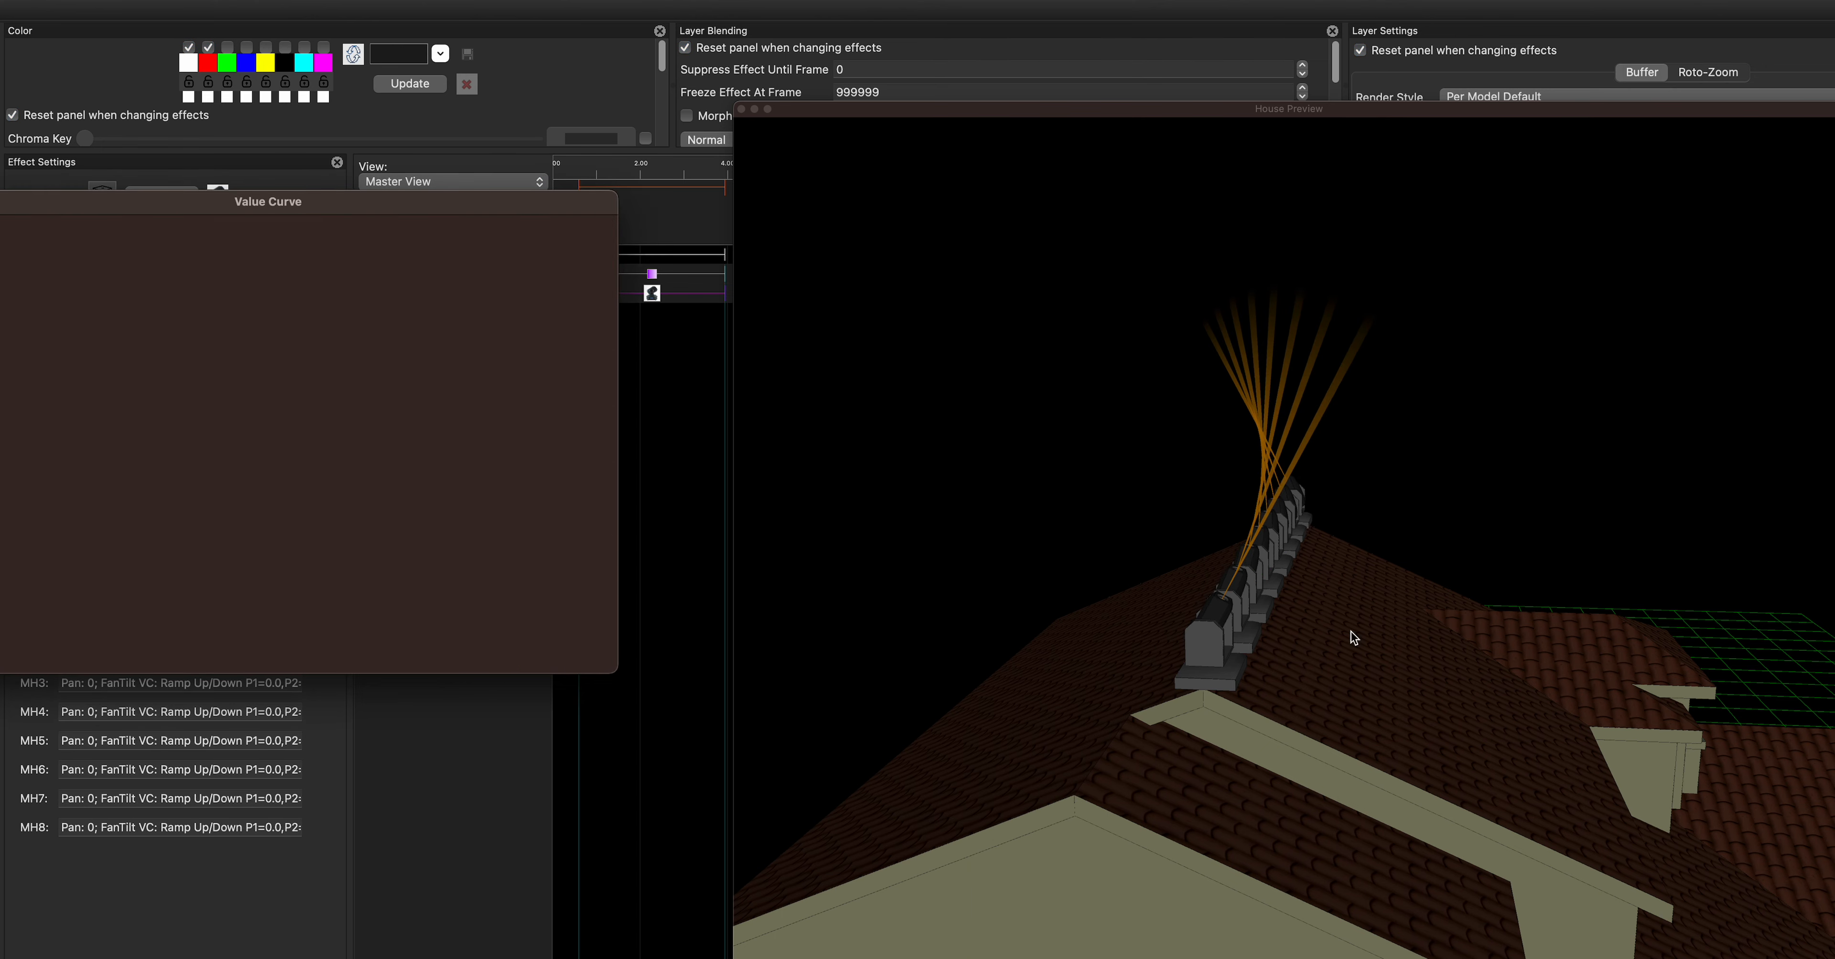
drag(1323, 664, 1327, 662)
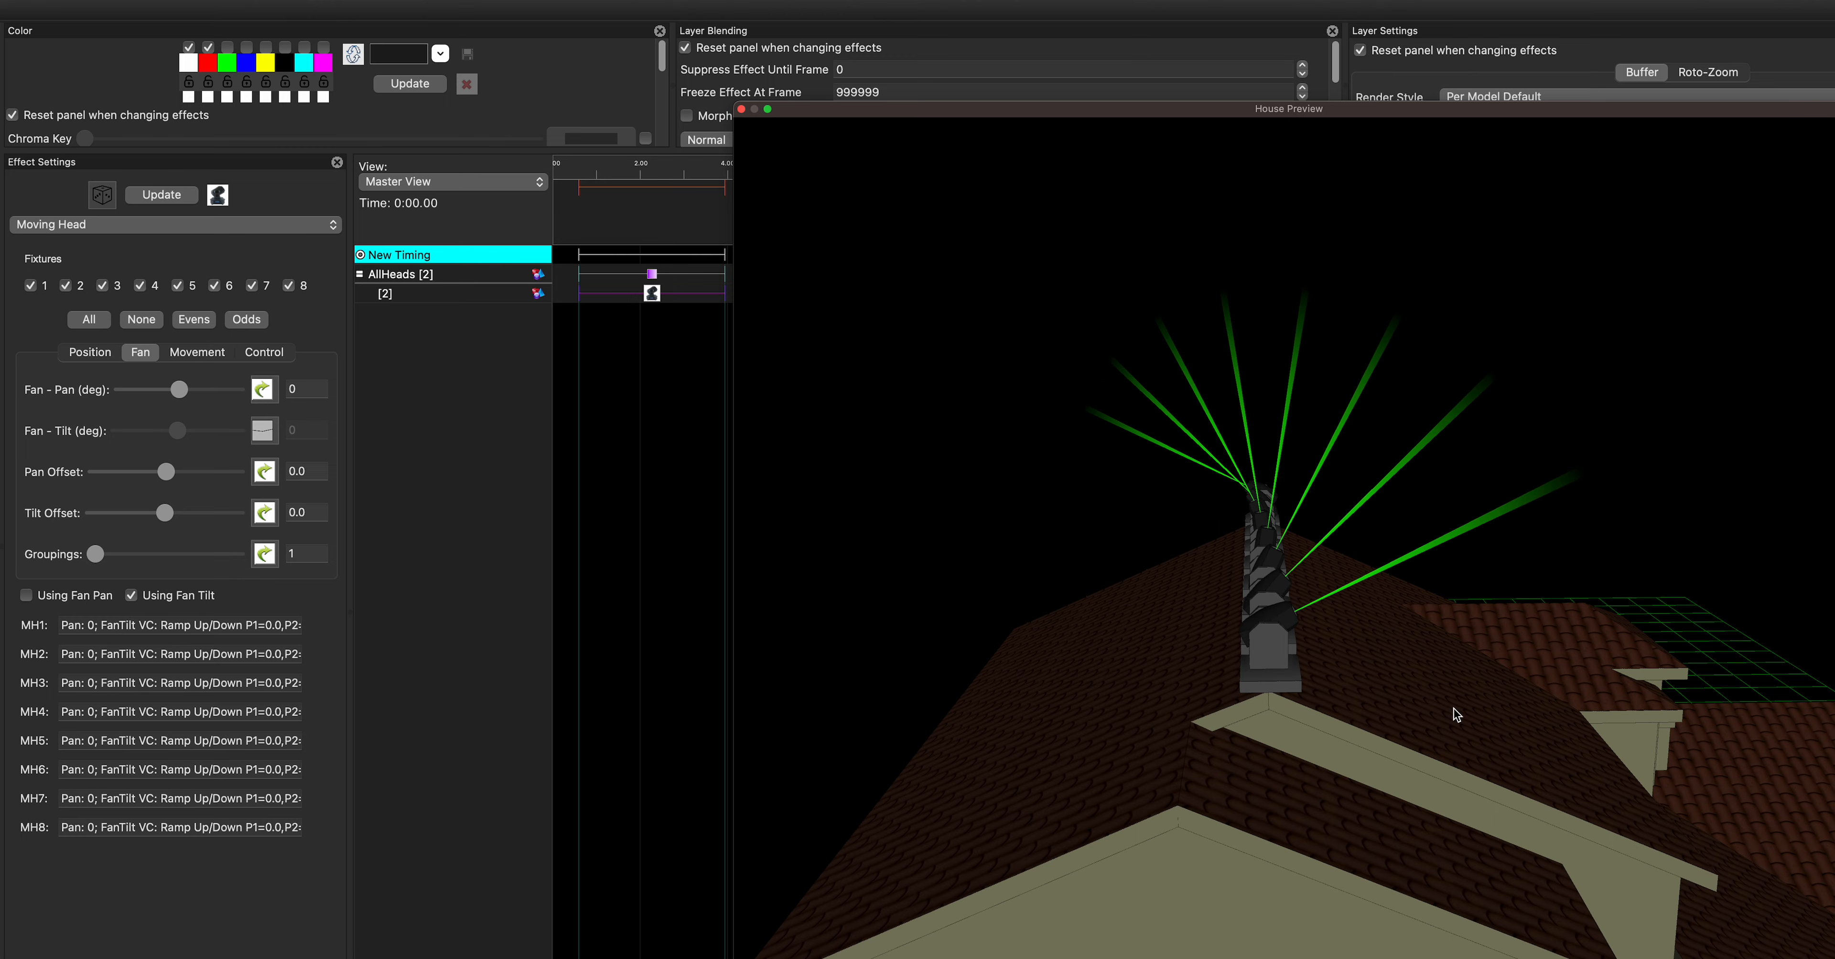
drag(1493, 709, 1332, 717)
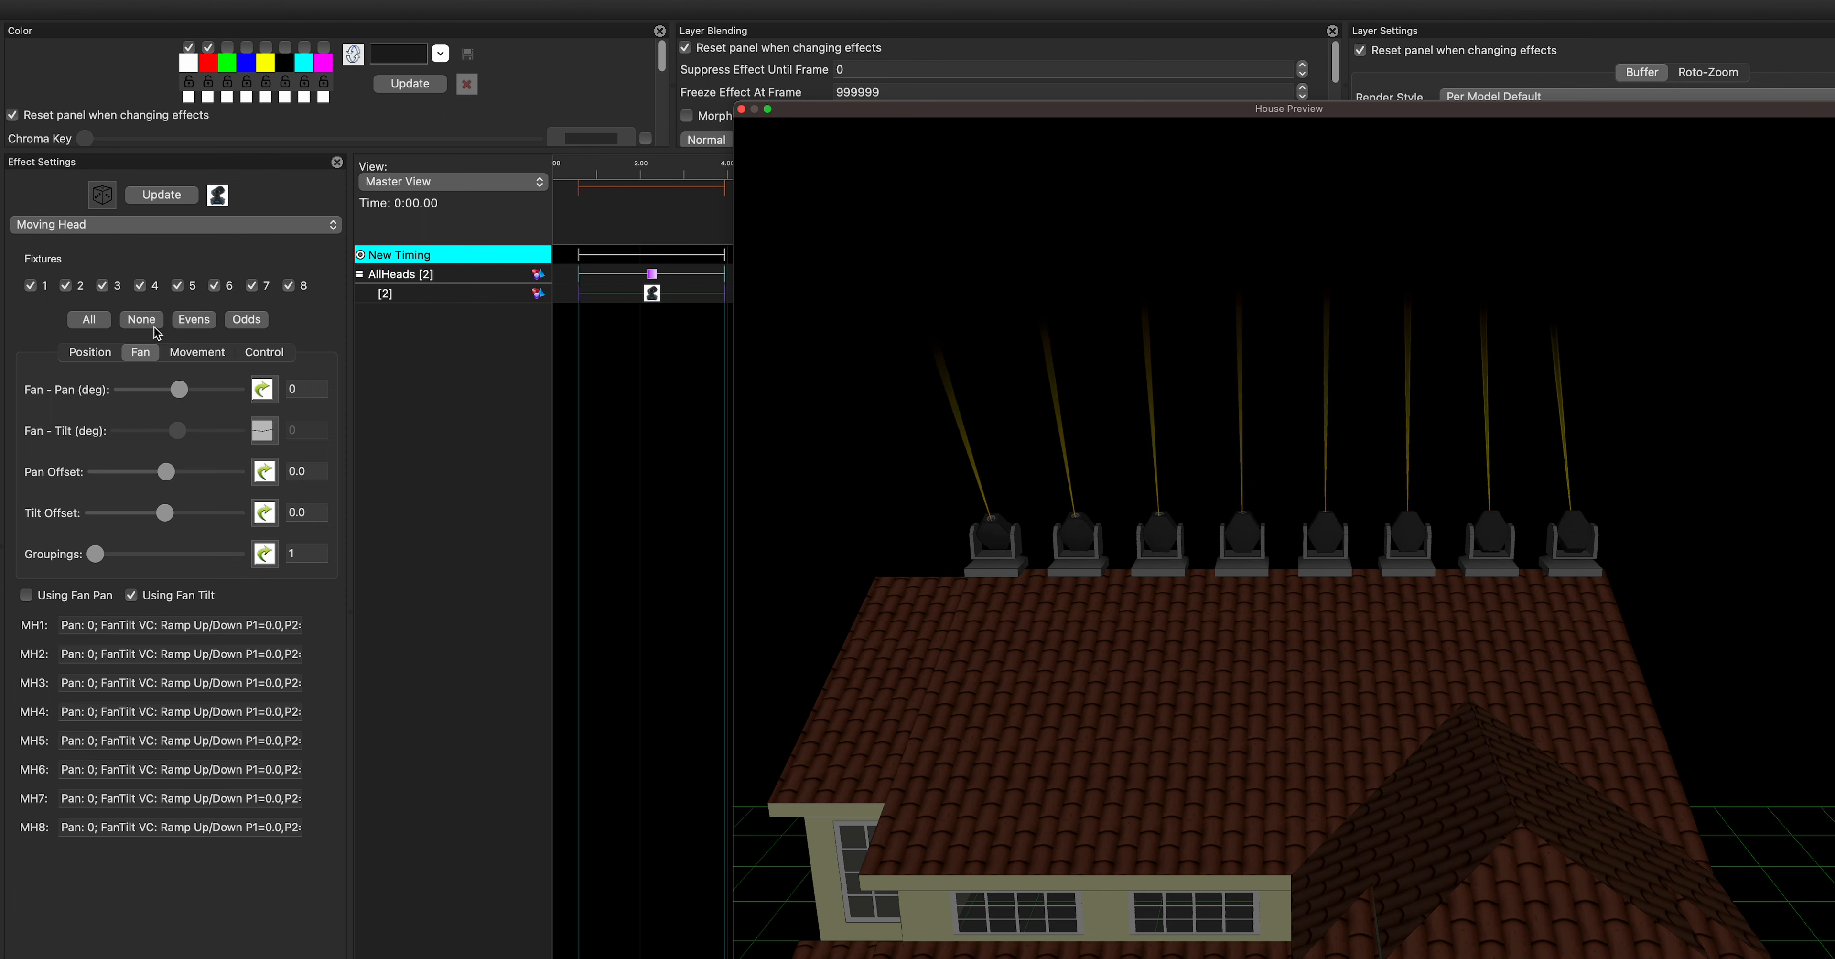
- Deselect all fixtures, turn off fan tilt and return to the pan and tilt position settings
click(141, 319)
click(131, 595)
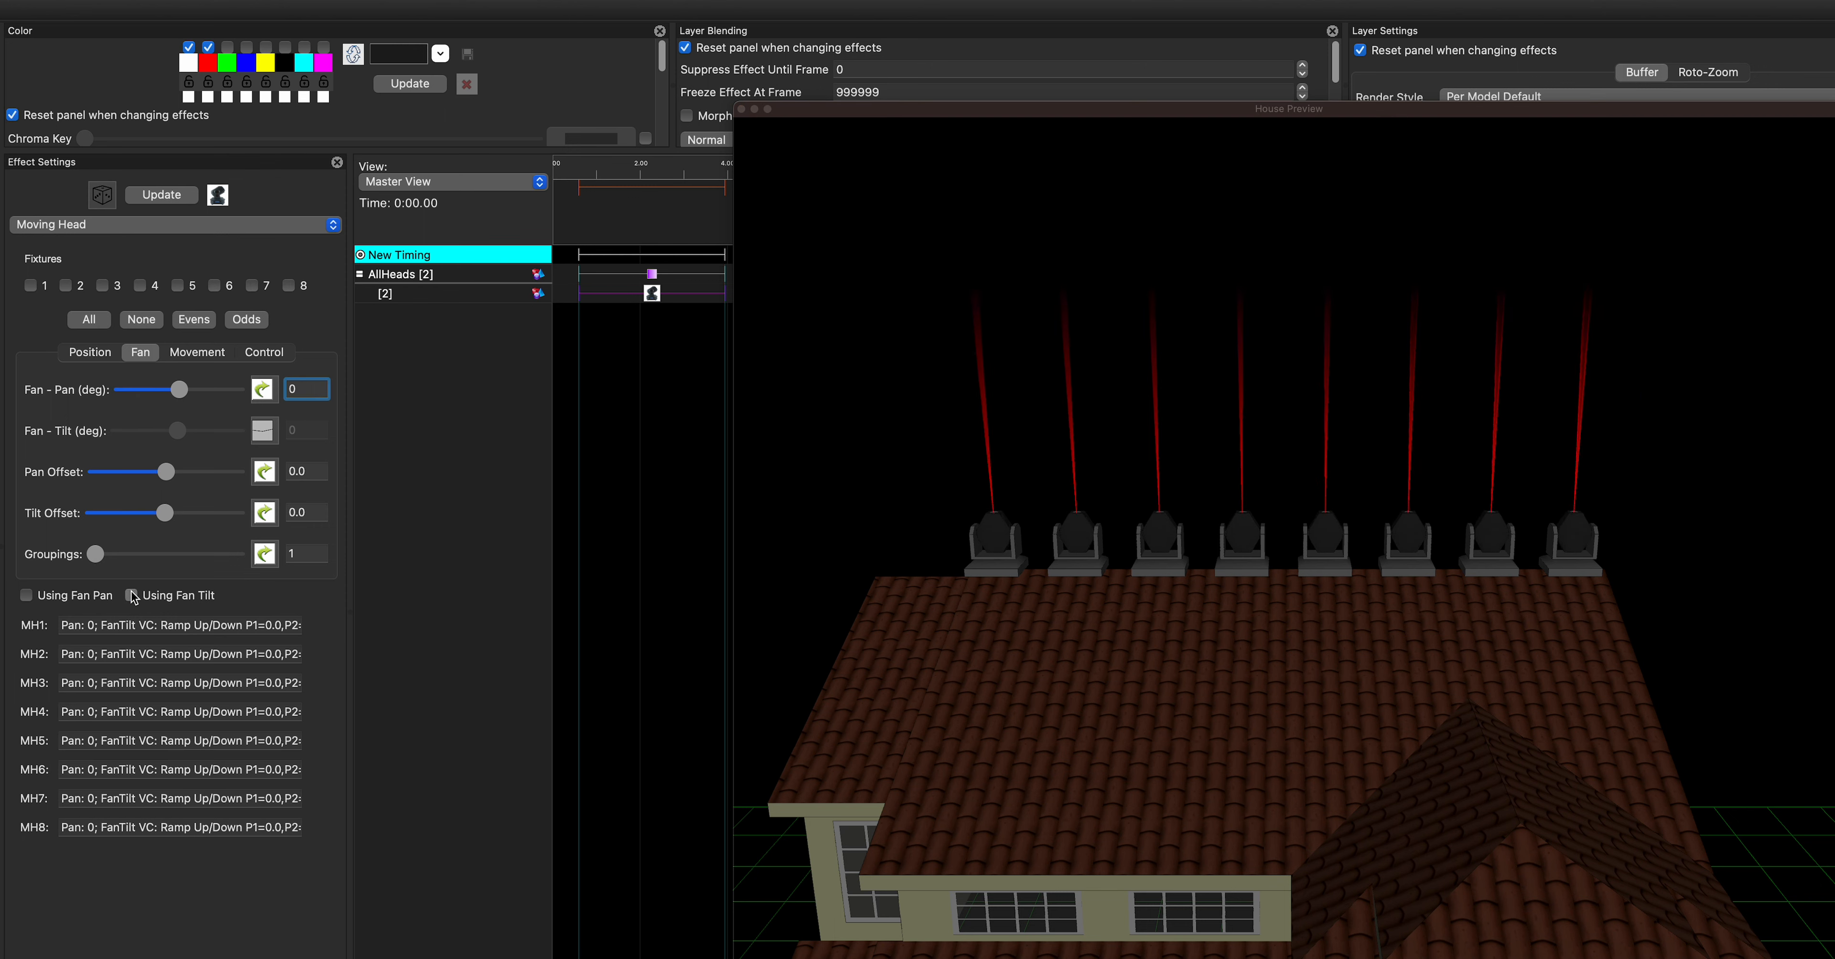
click(85, 354)
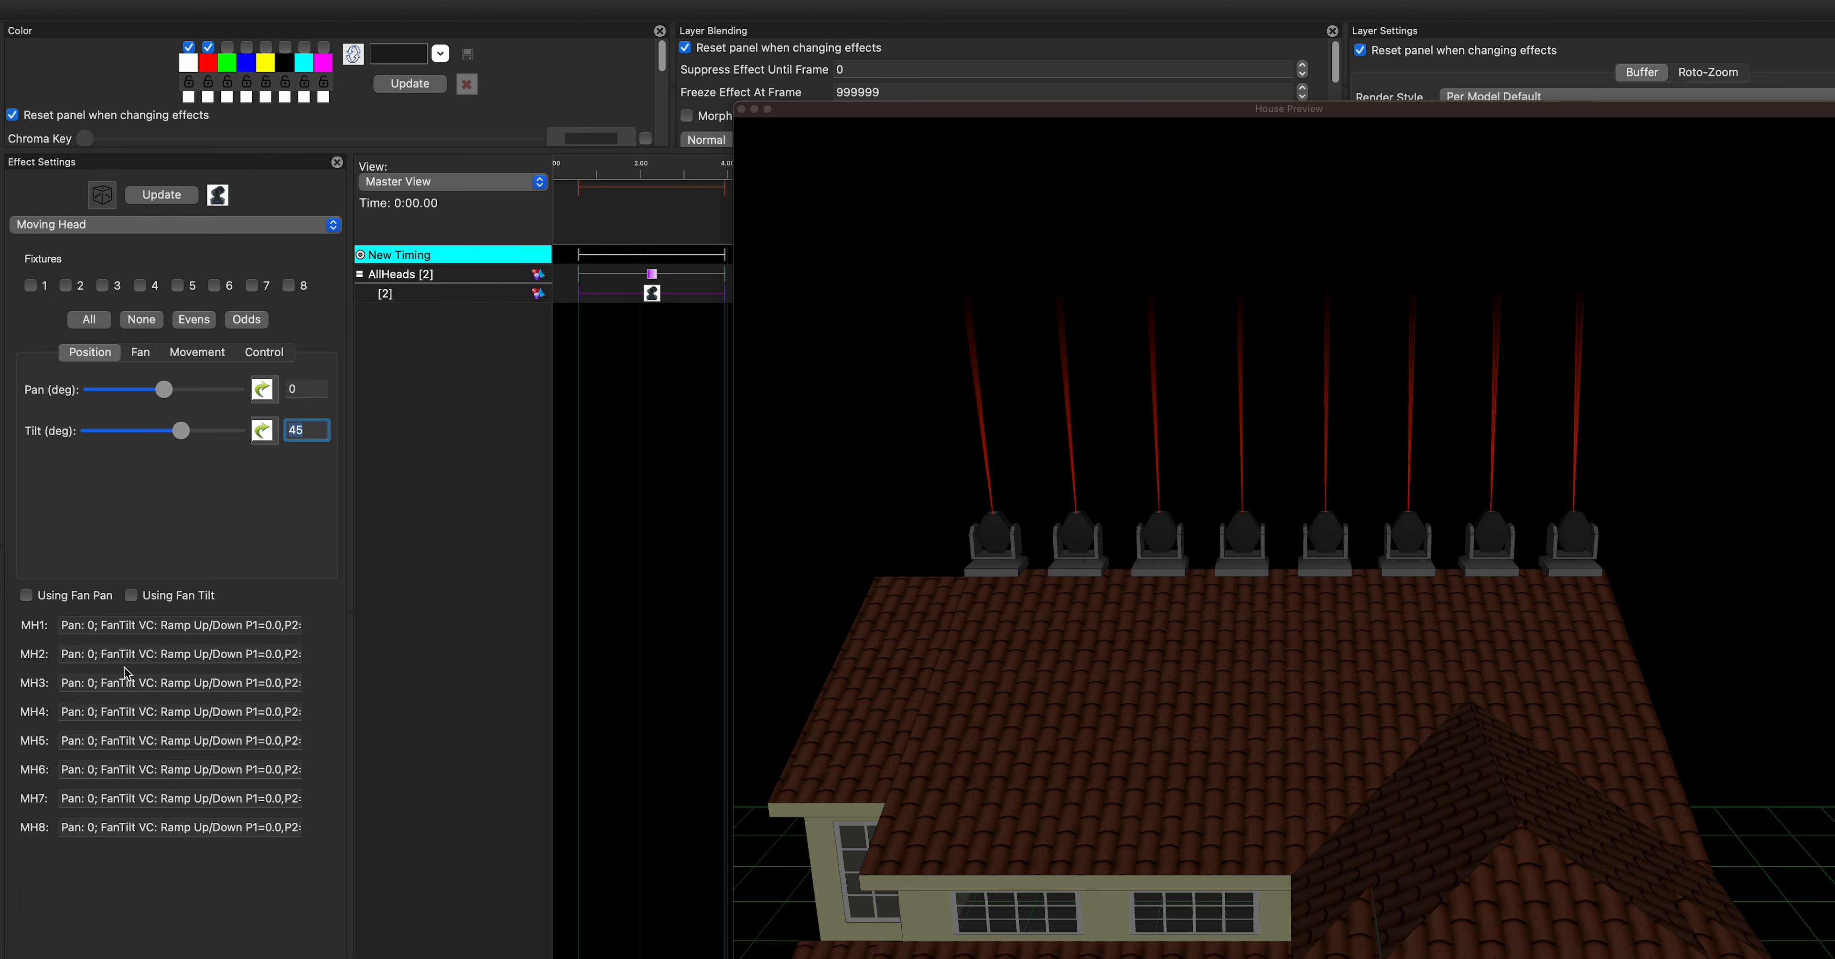
click(63, 627)
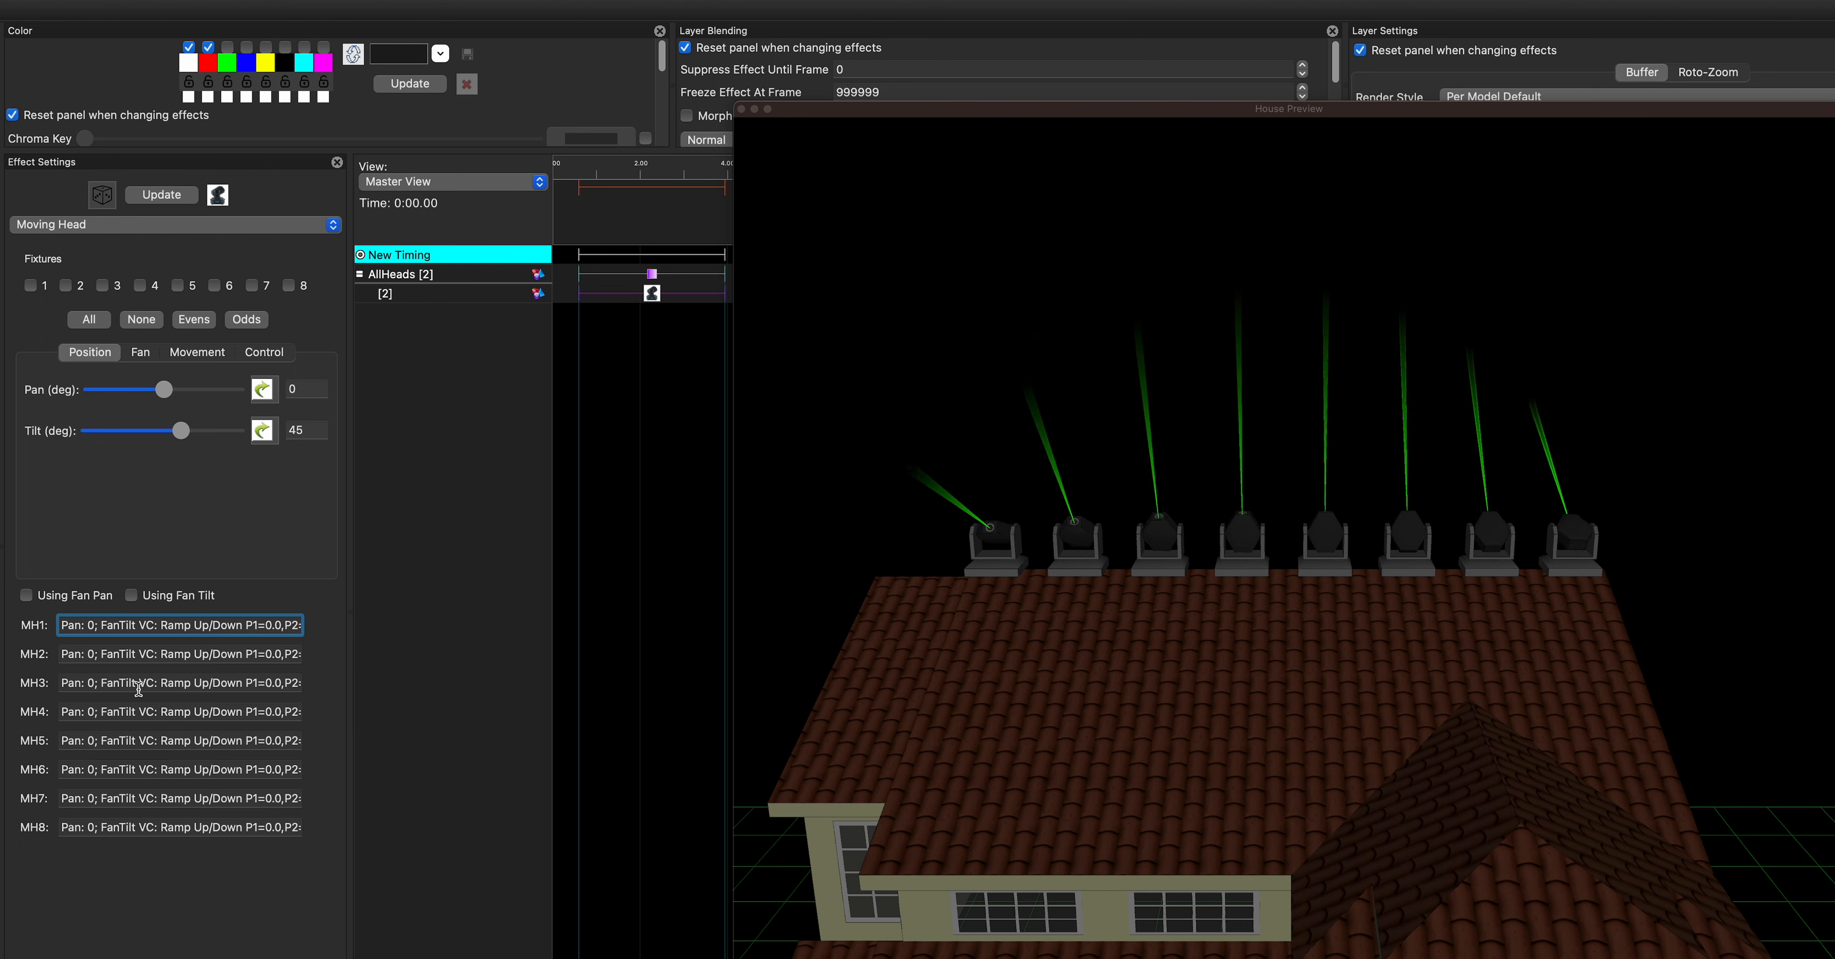
- Set pan to about 76.3° for the even fixtures and about -41.3° for the odd fixtures
click(196, 321)
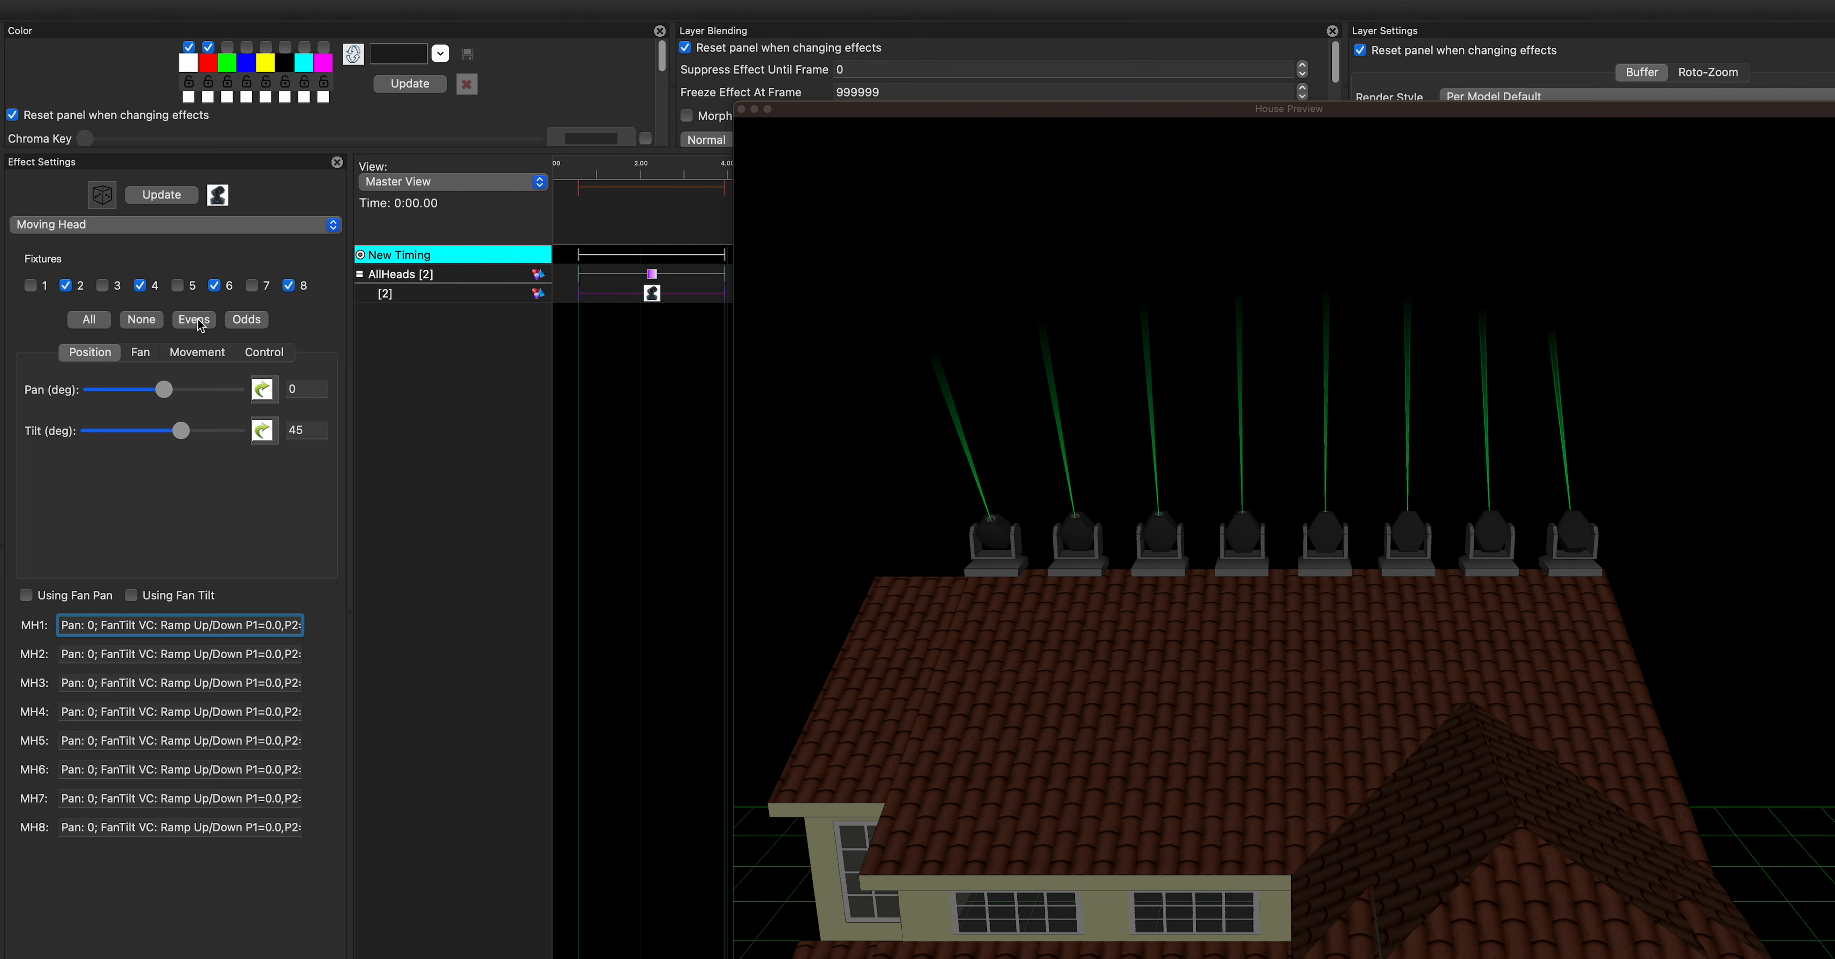
drag(163, 389, 194, 389)
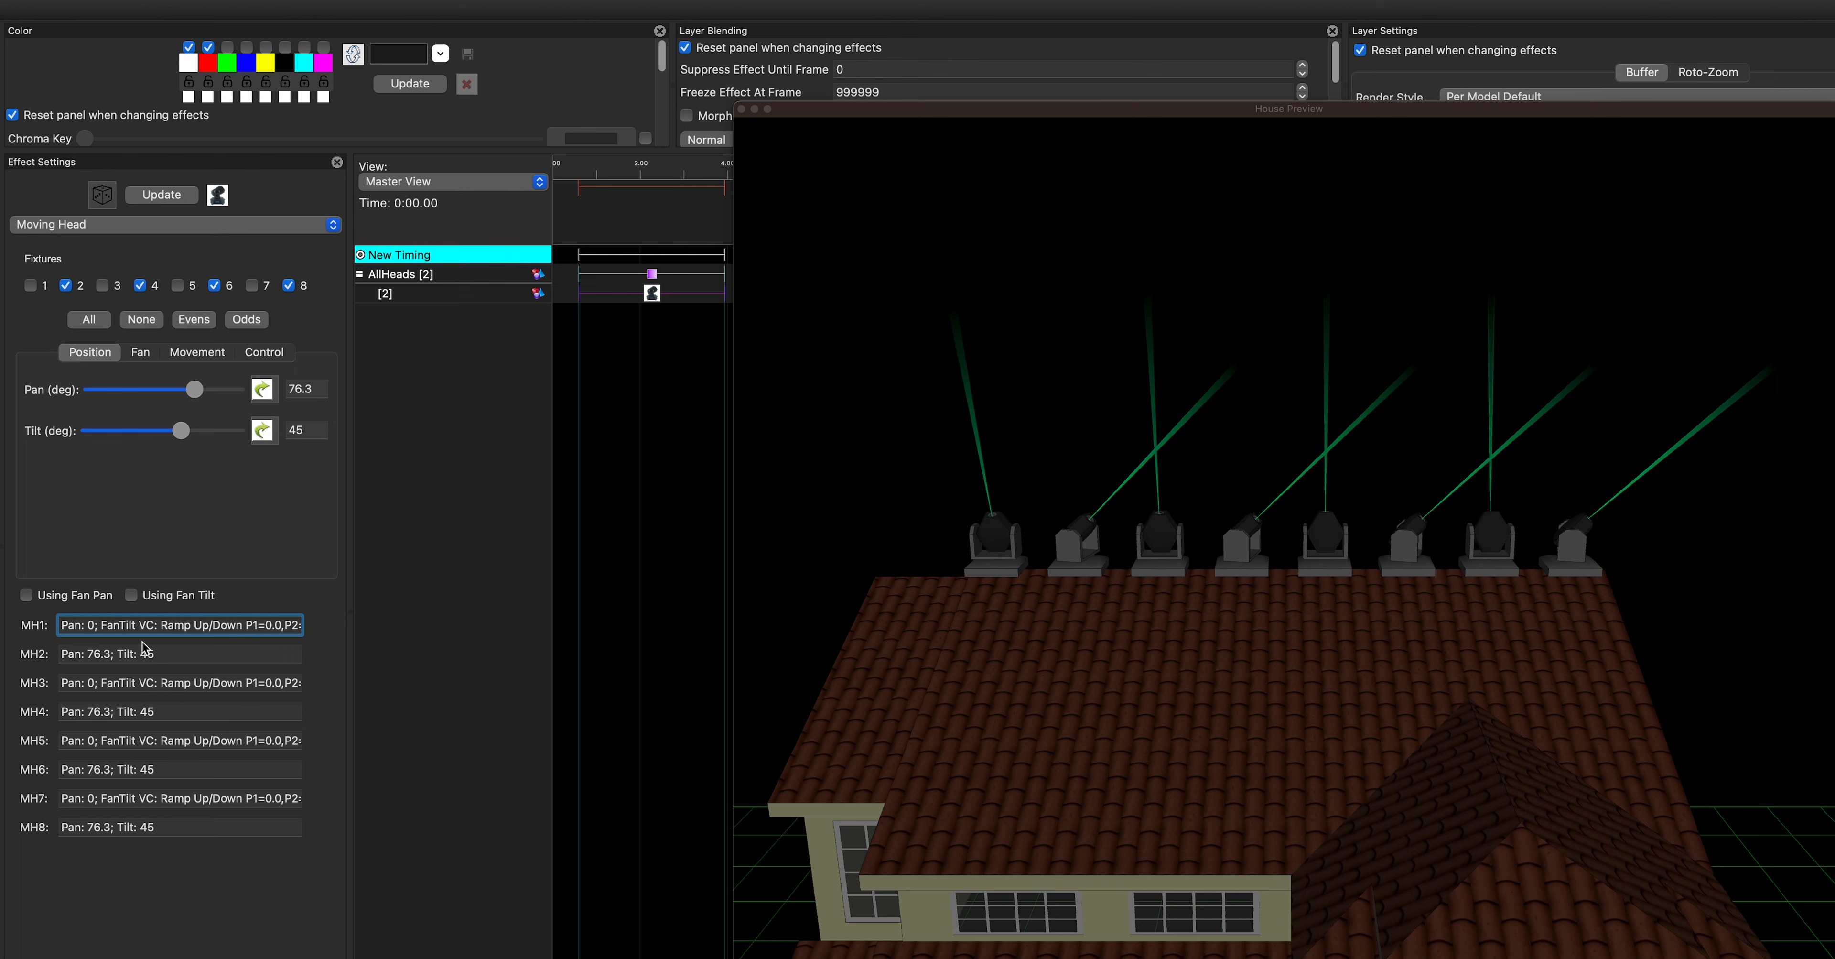
click(261, 323)
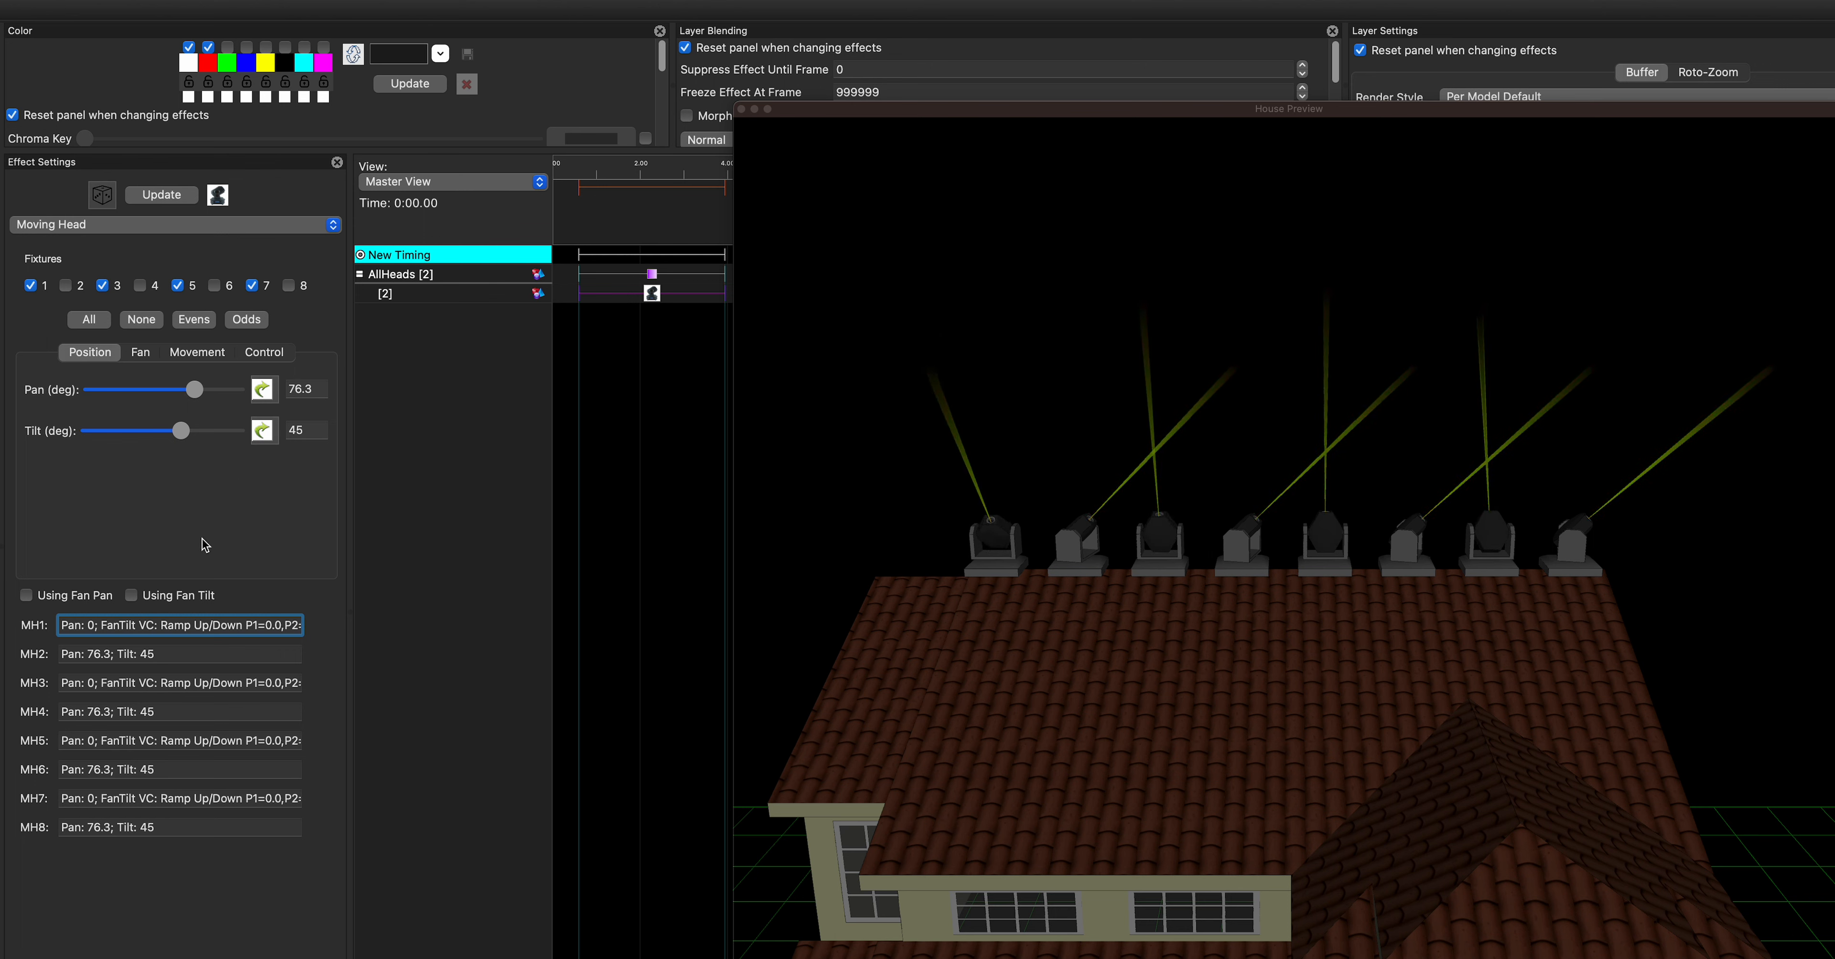
drag(194, 389, 148, 389)
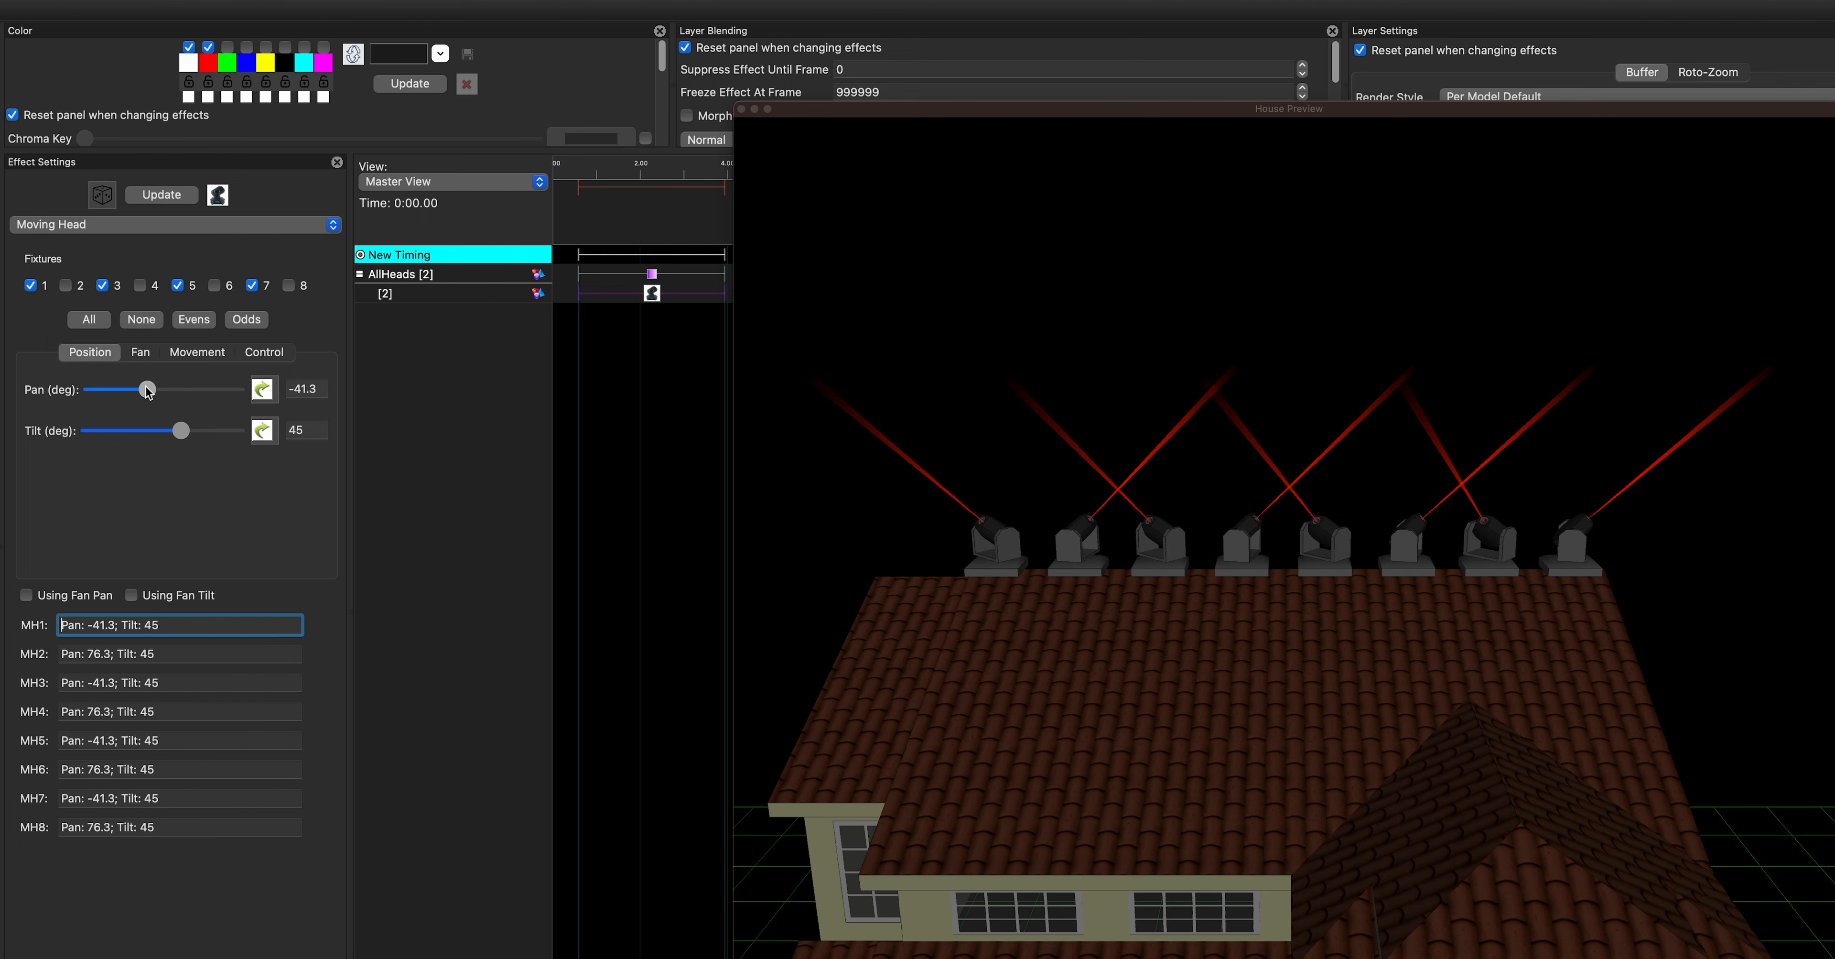
mouse_move(1250, 669)
mouse_down()
mouse_move(1334, 662)
mouse_move(1249, 667)
mouse_up()
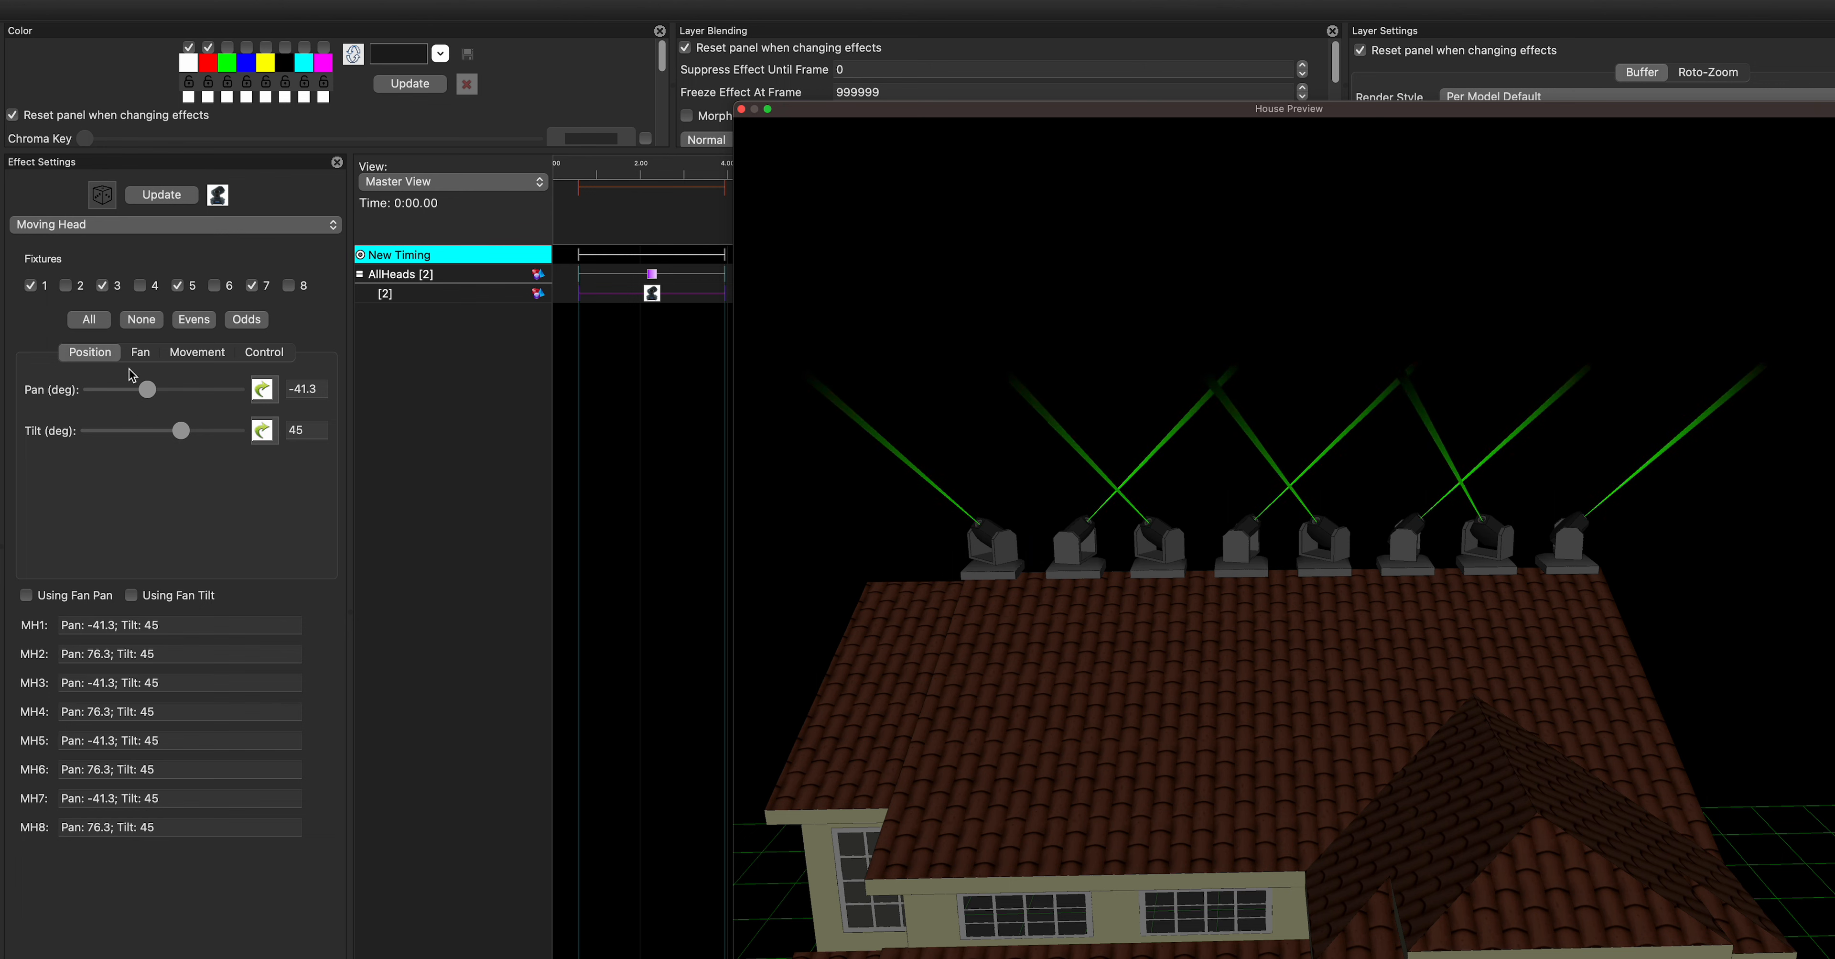
- Set the pan position of all eight fixtures to 0°
click(149, 322)
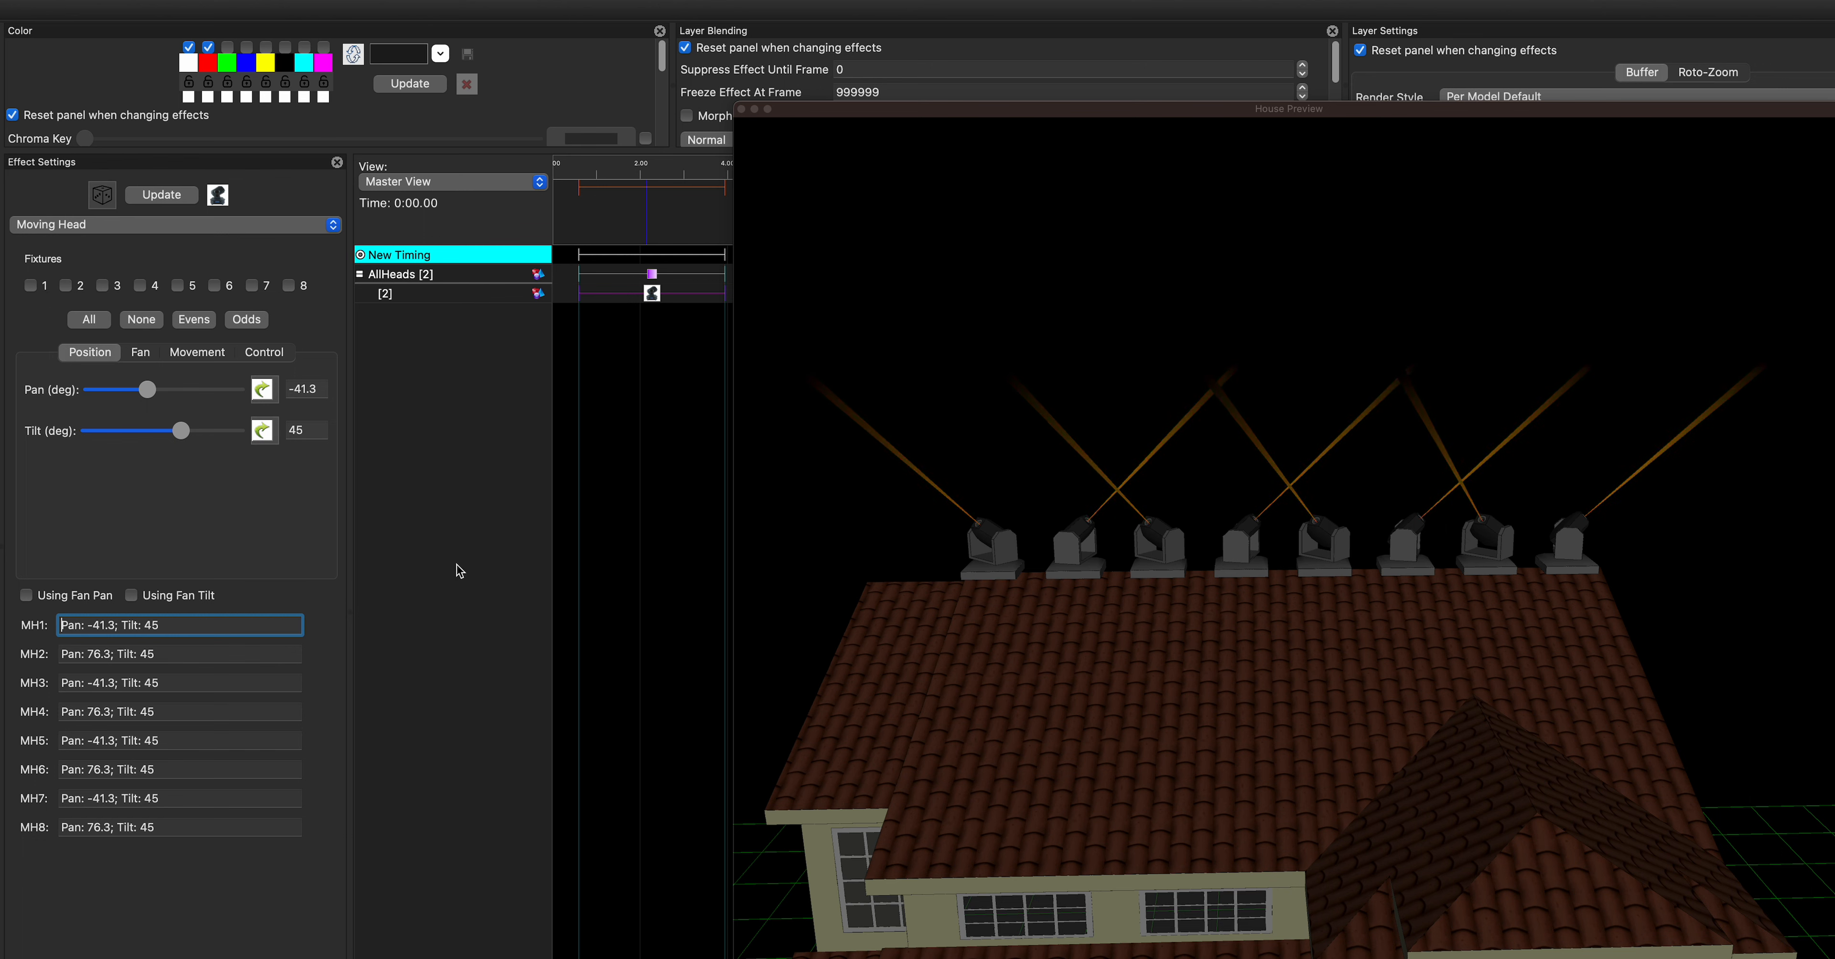
mouse_move(1192, 635)
mouse_down()
mouse_move(1316, 646)
mouse_move(1192, 630)
mouse_up()
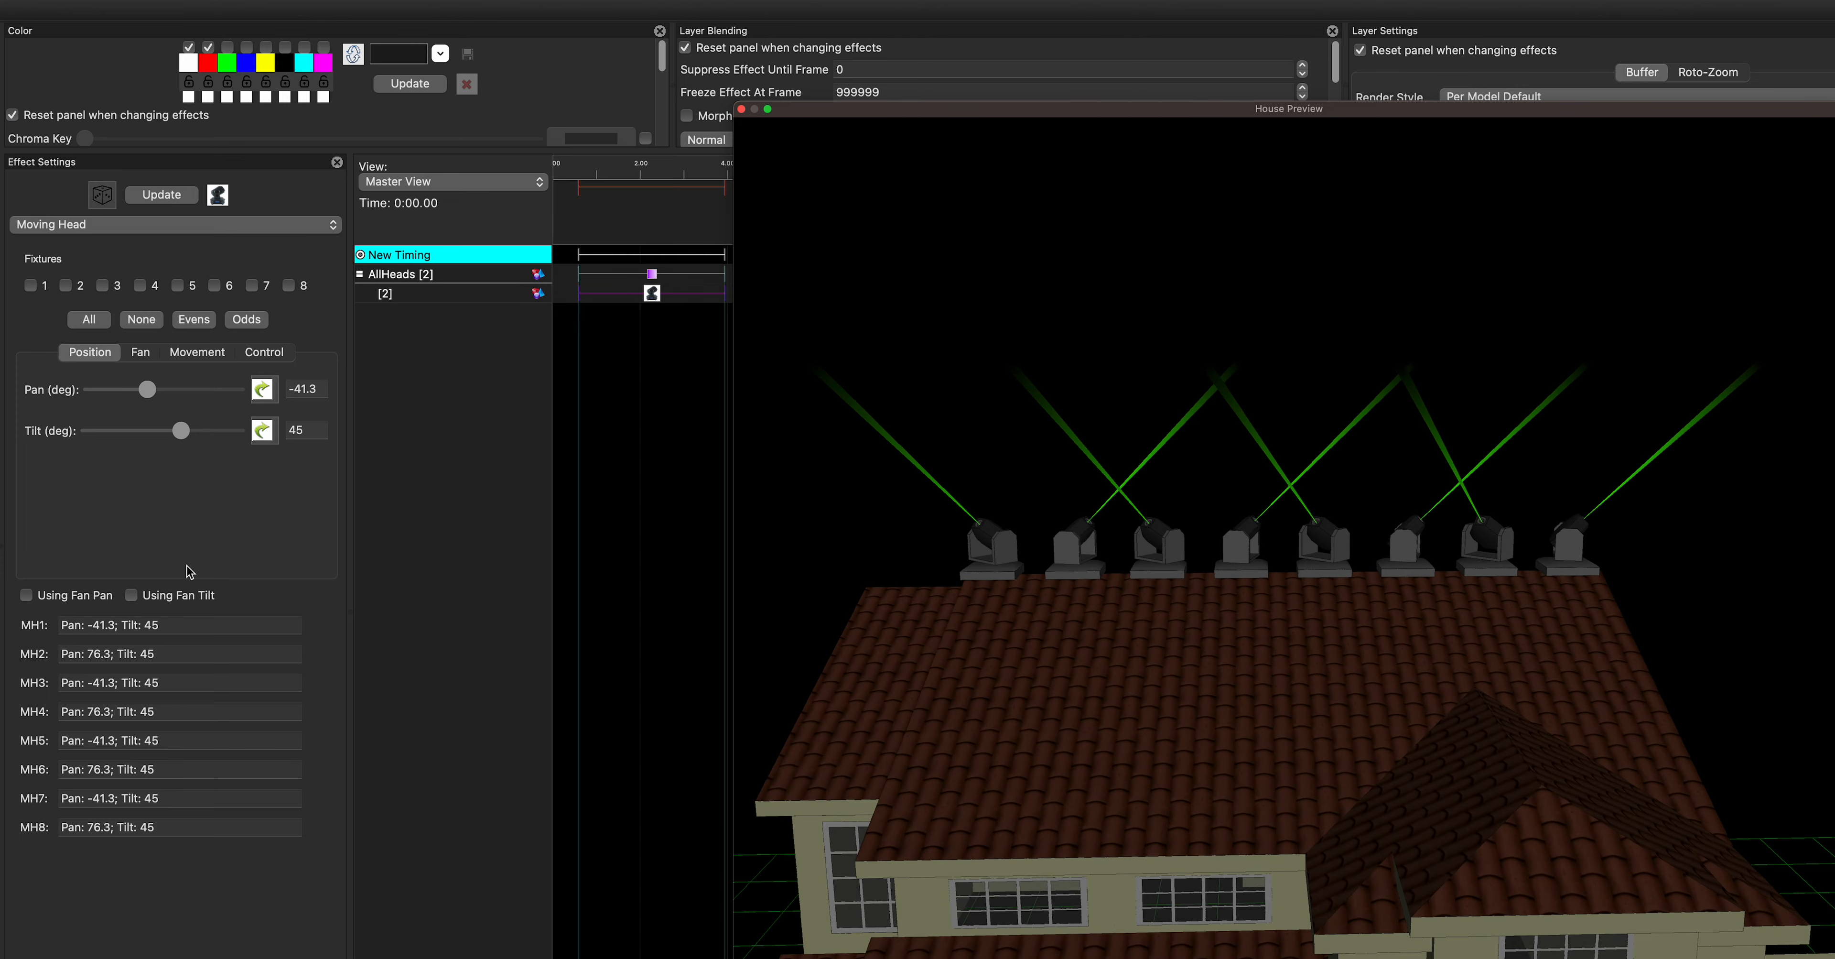
click(135, 354)
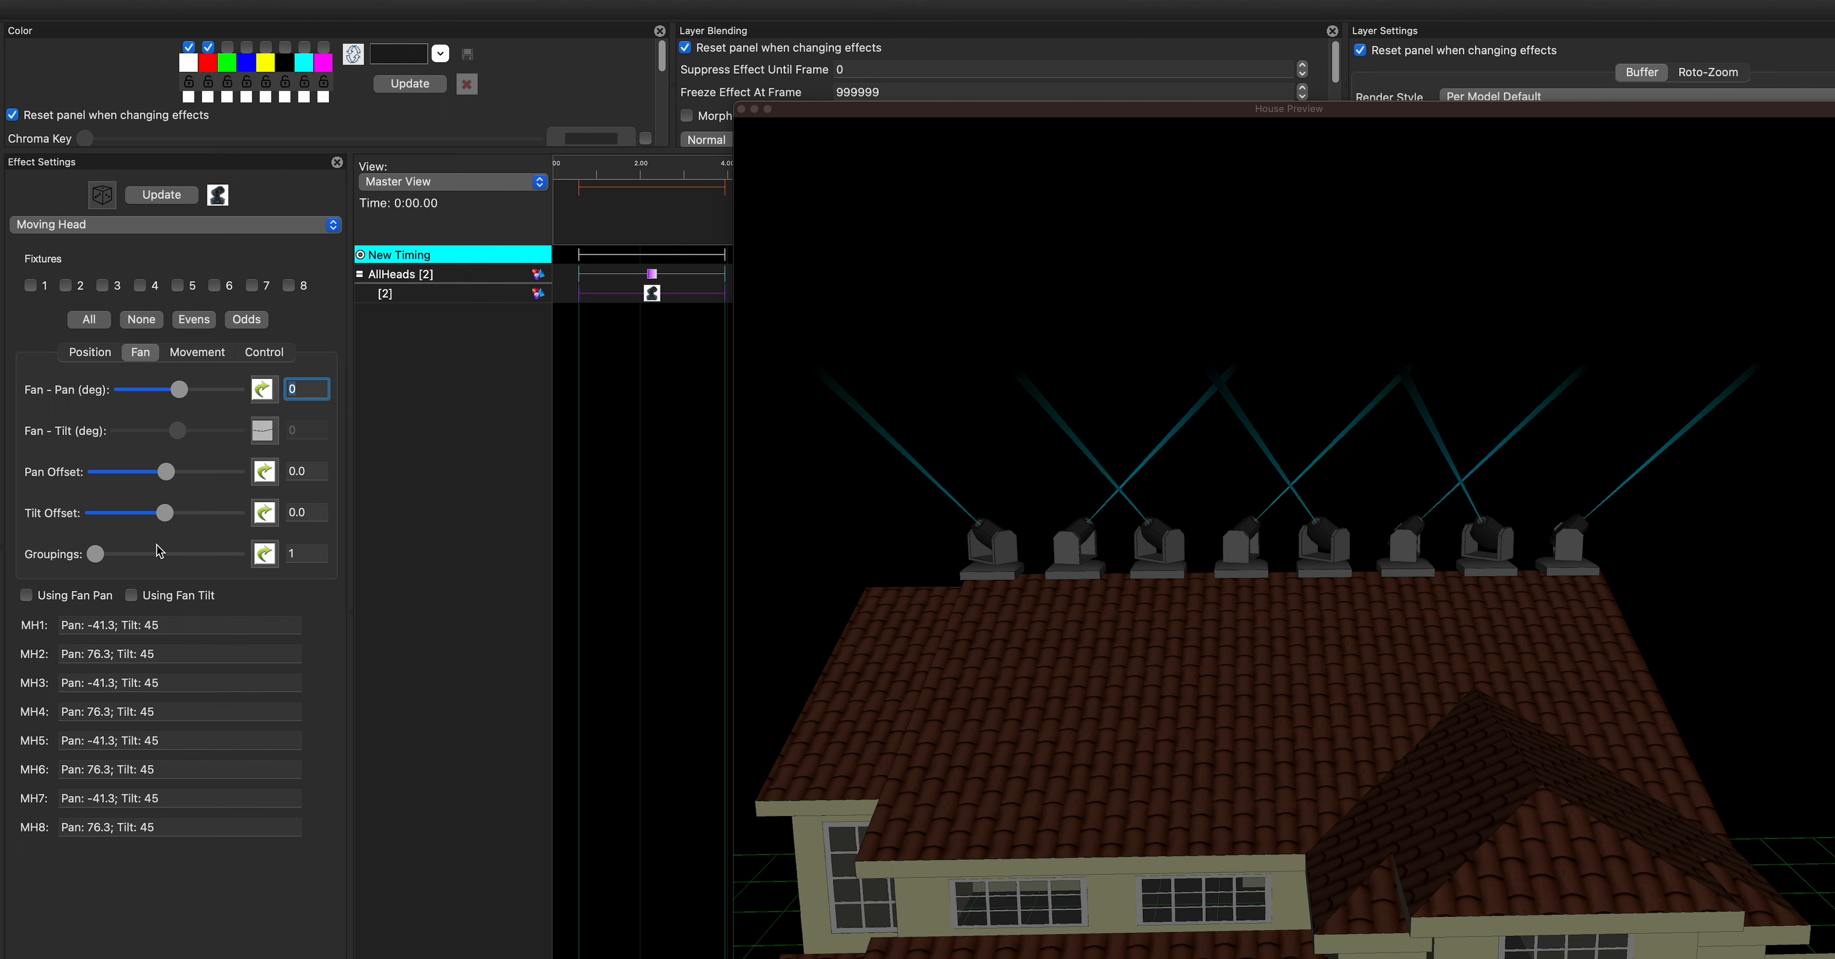
click(90, 352)
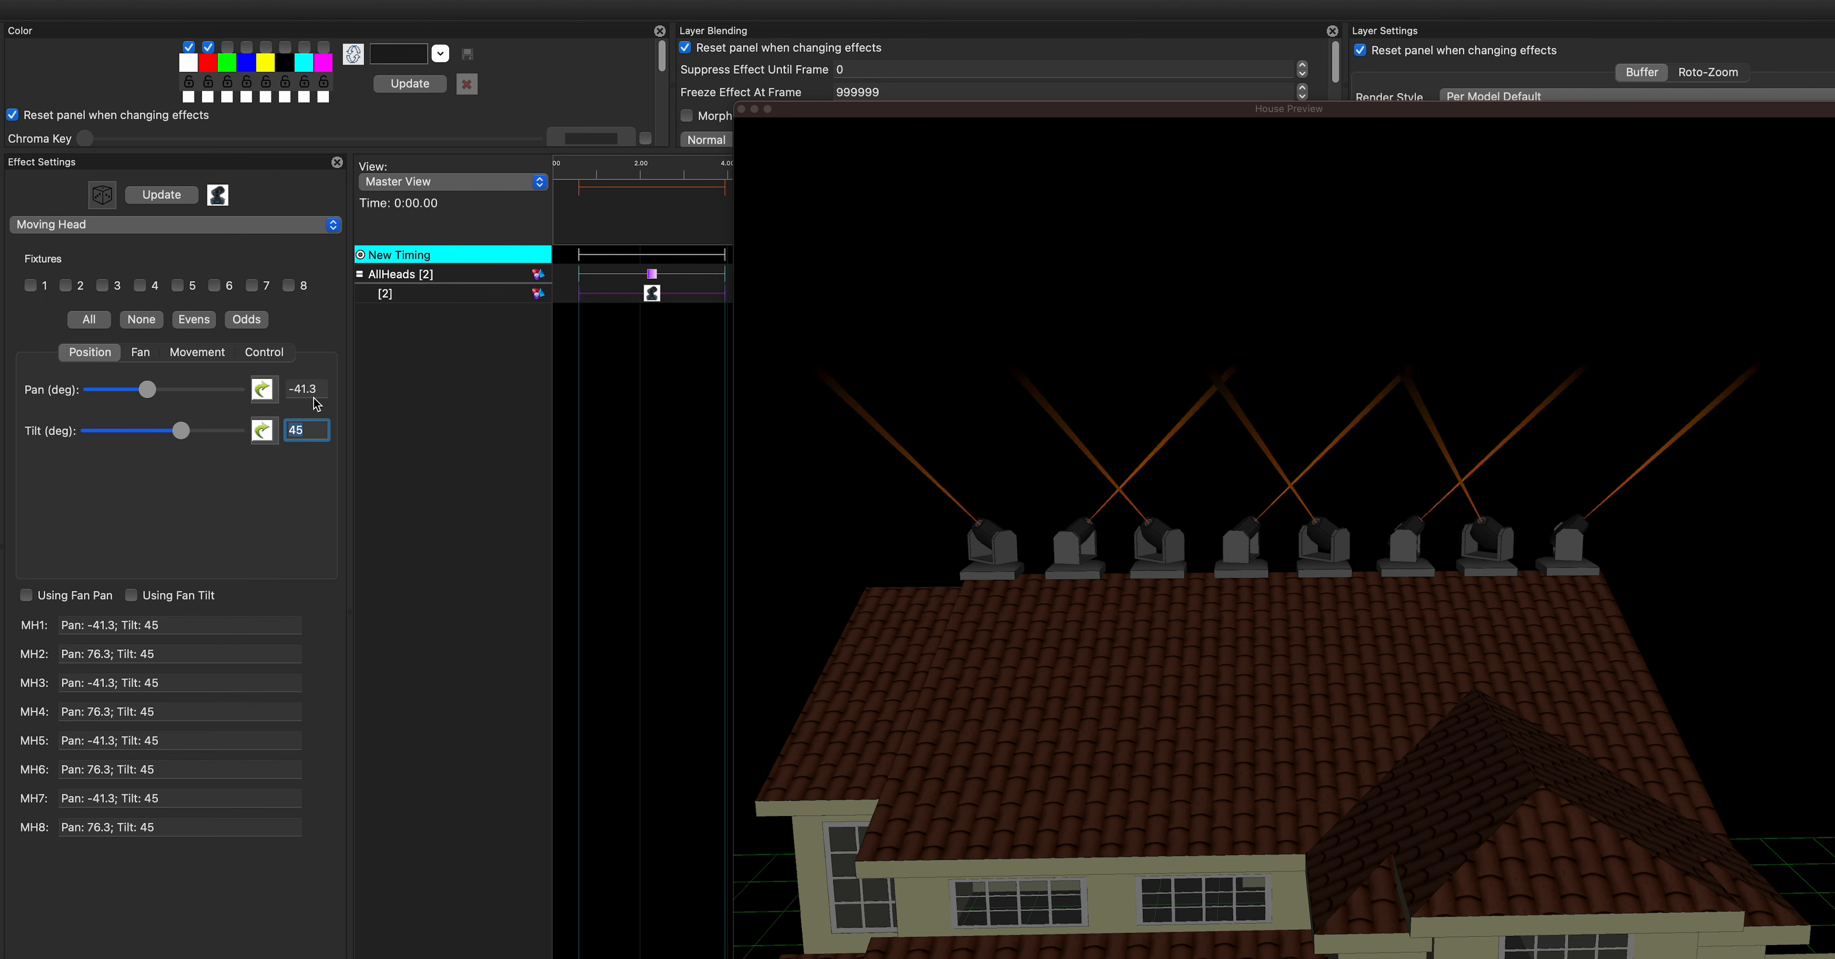
text(0)
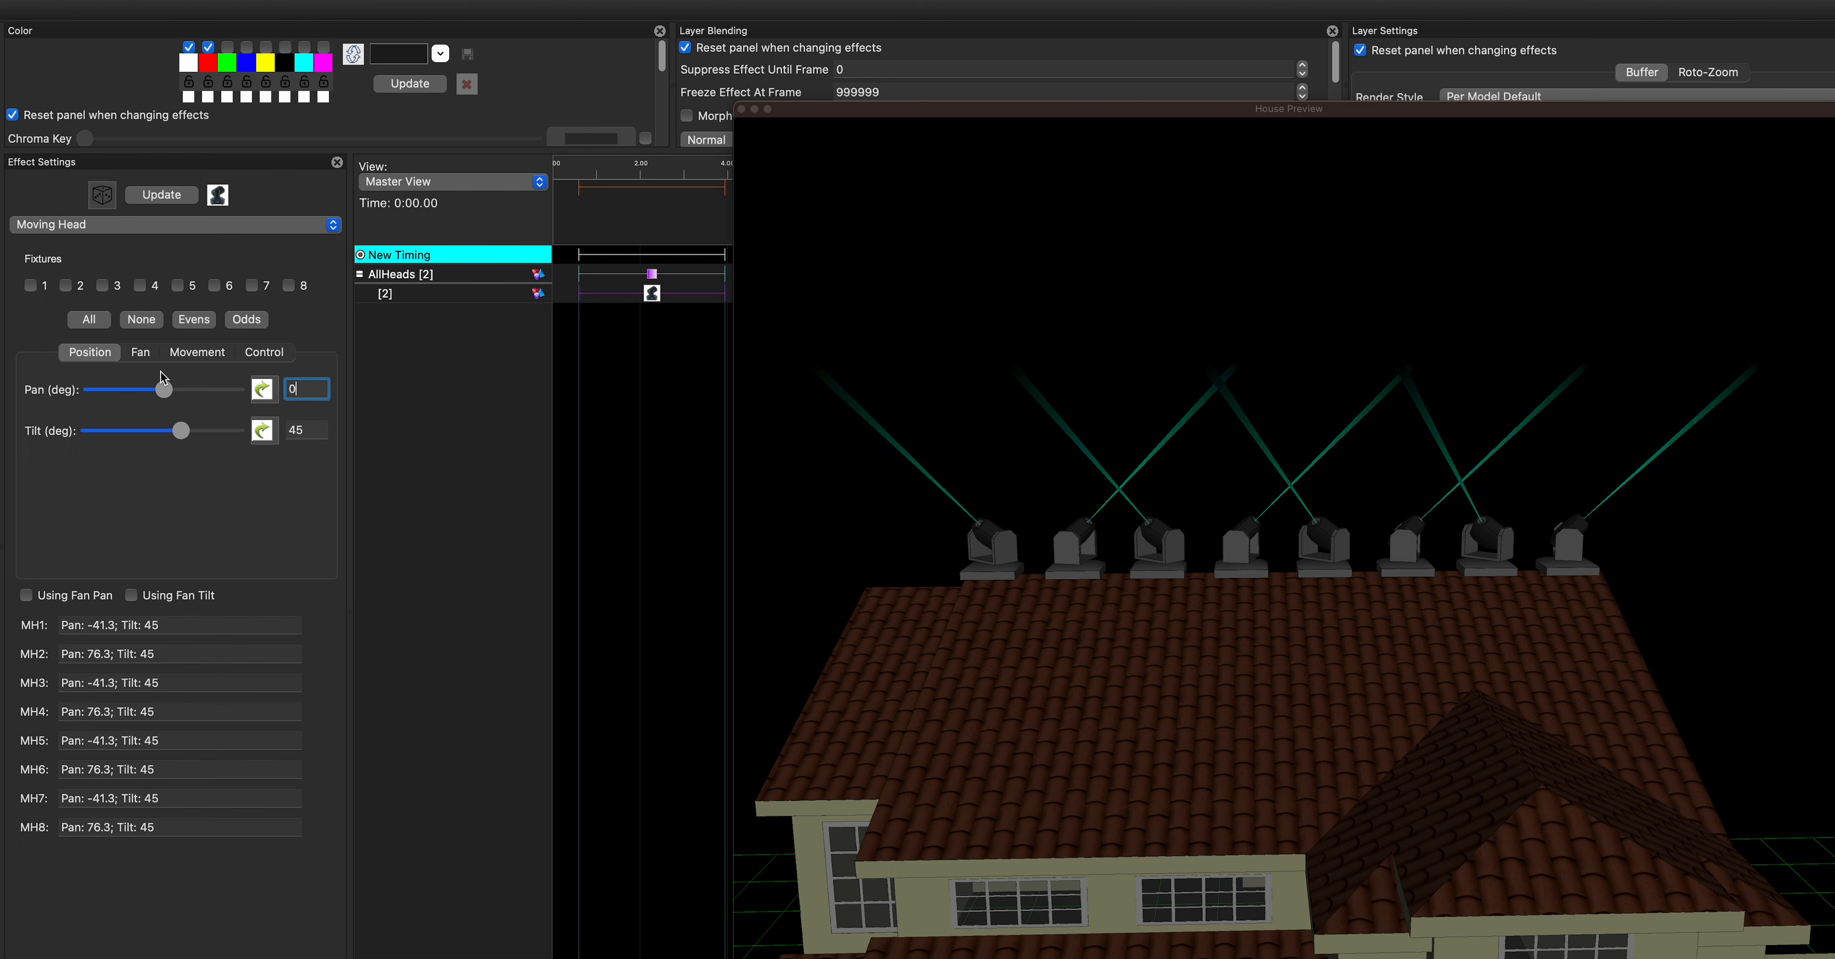
click(107, 322)
click(165, 393)
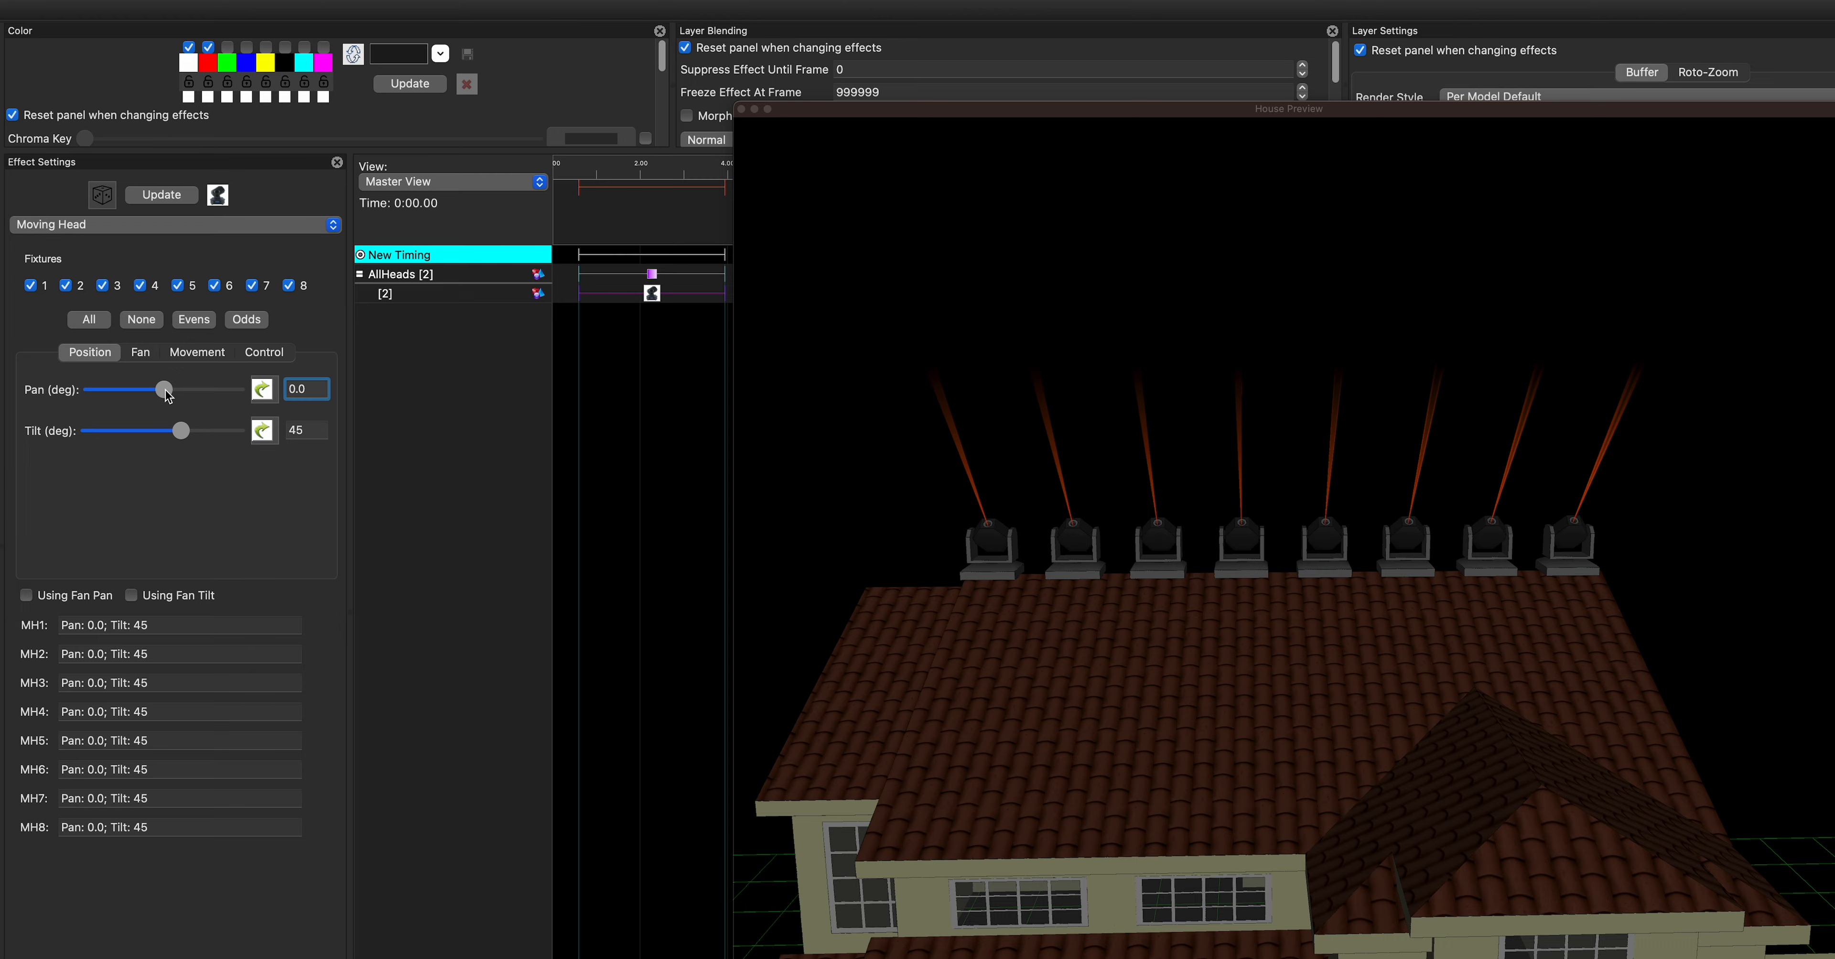
- Fan all fixtures with Using Fan Pan enabled, Fan - Pan at 20° and Groupings at 4
drag(844, 681, 677, 555)
click(141, 351)
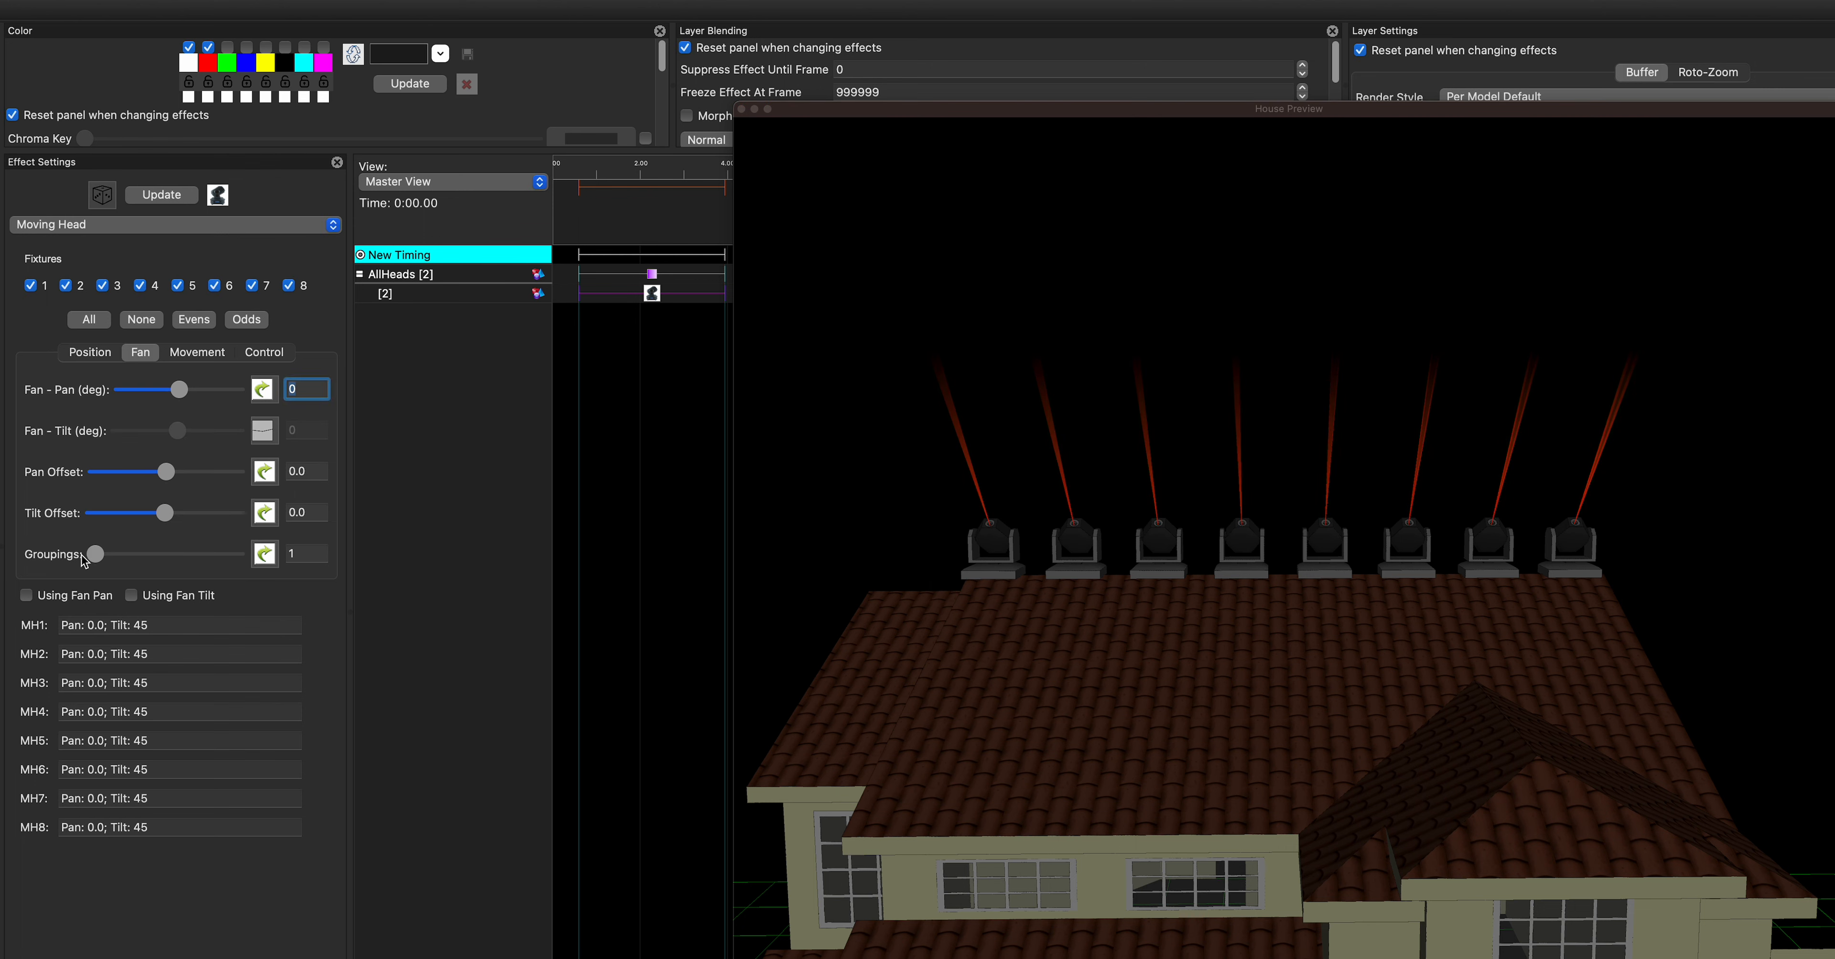
click(27, 595)
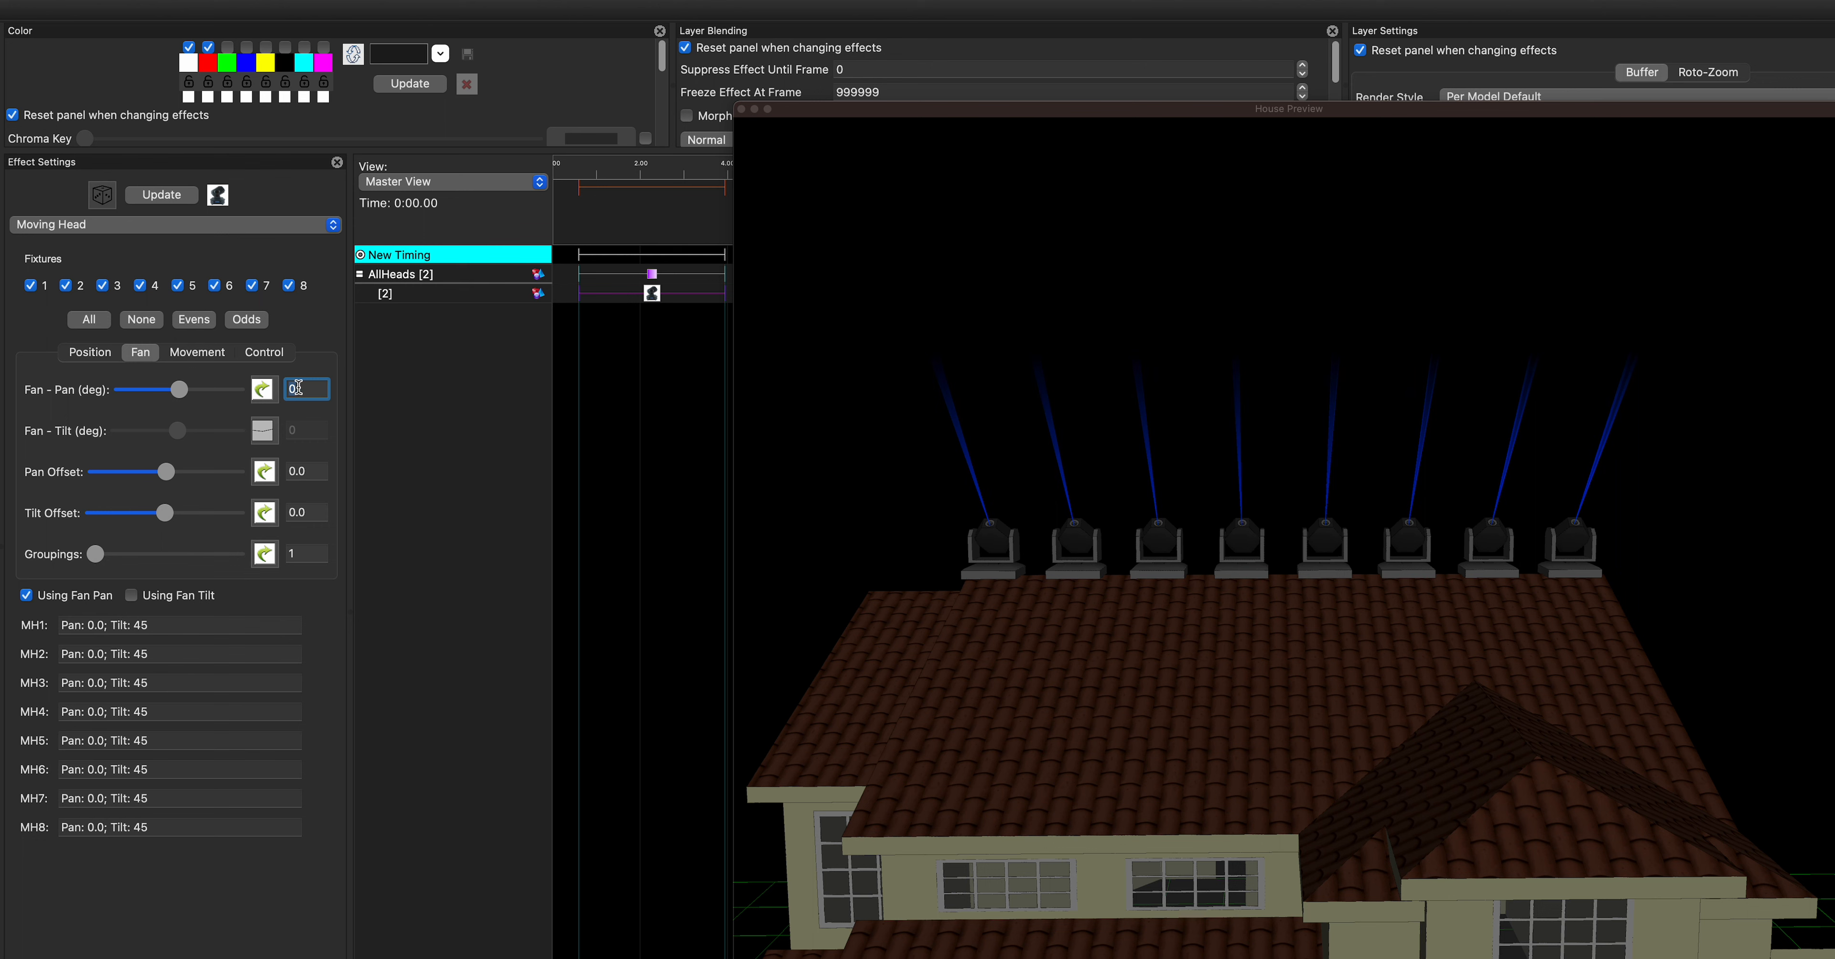
text(20)
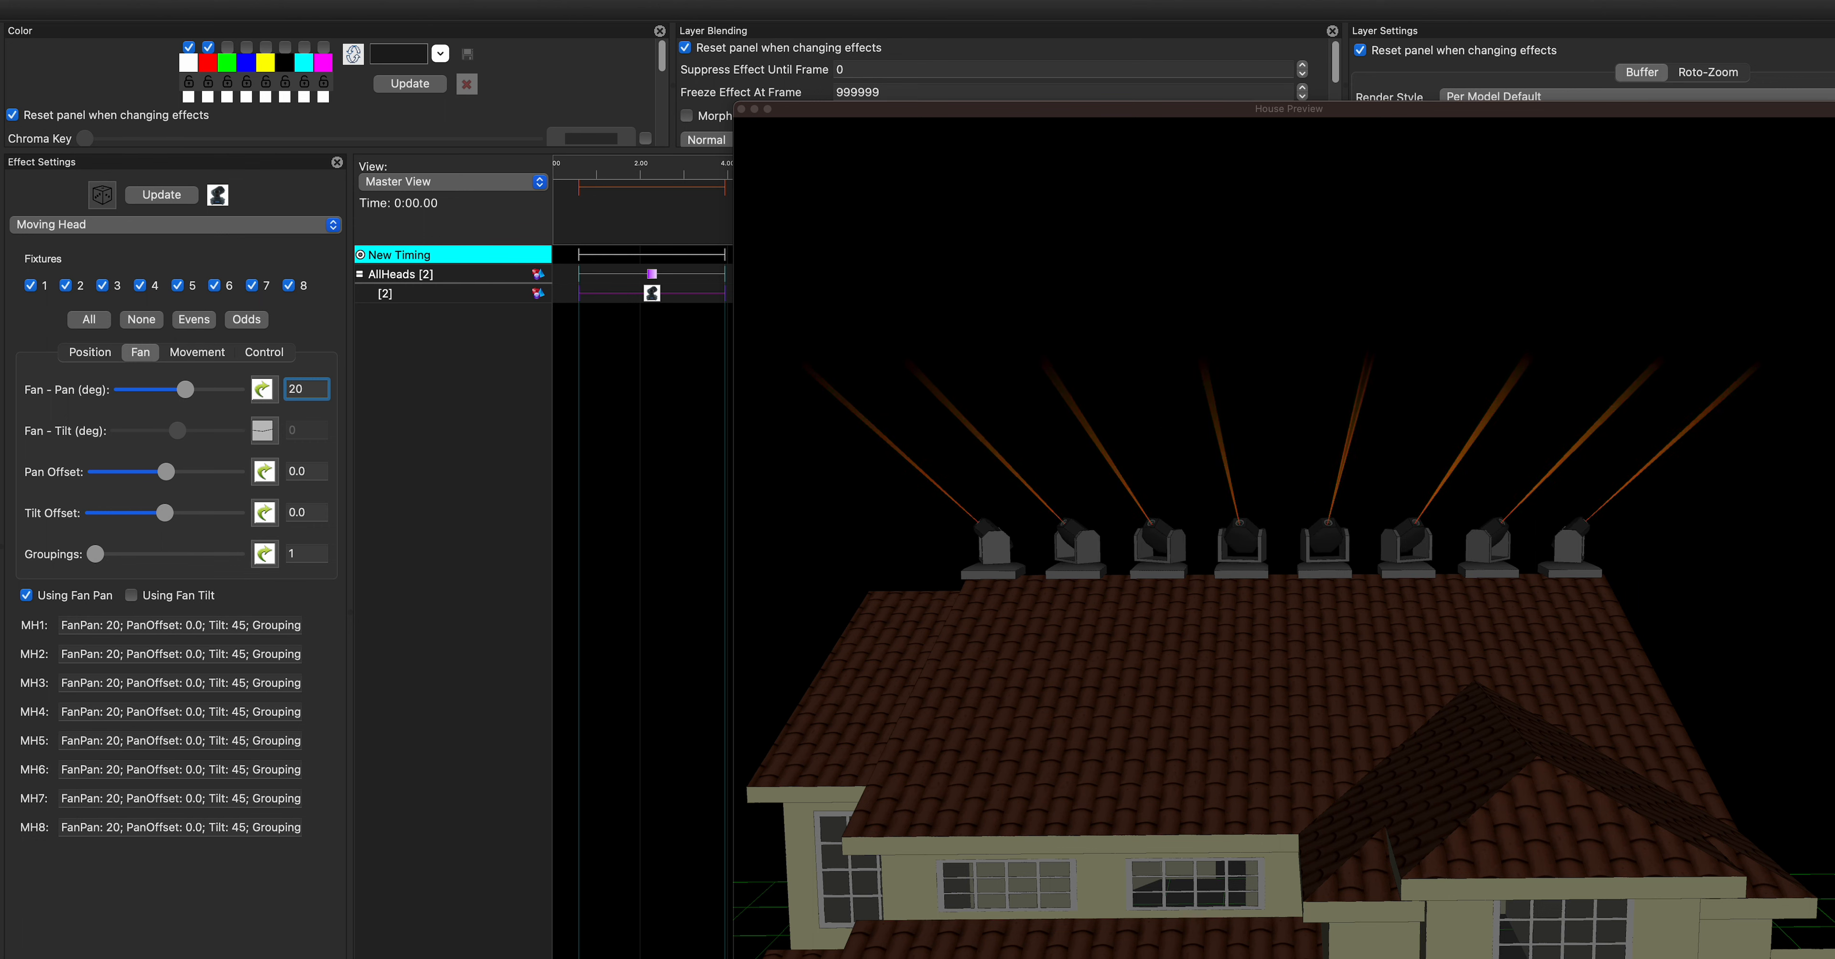
click(123, 555)
drag(137, 561, 195, 562)
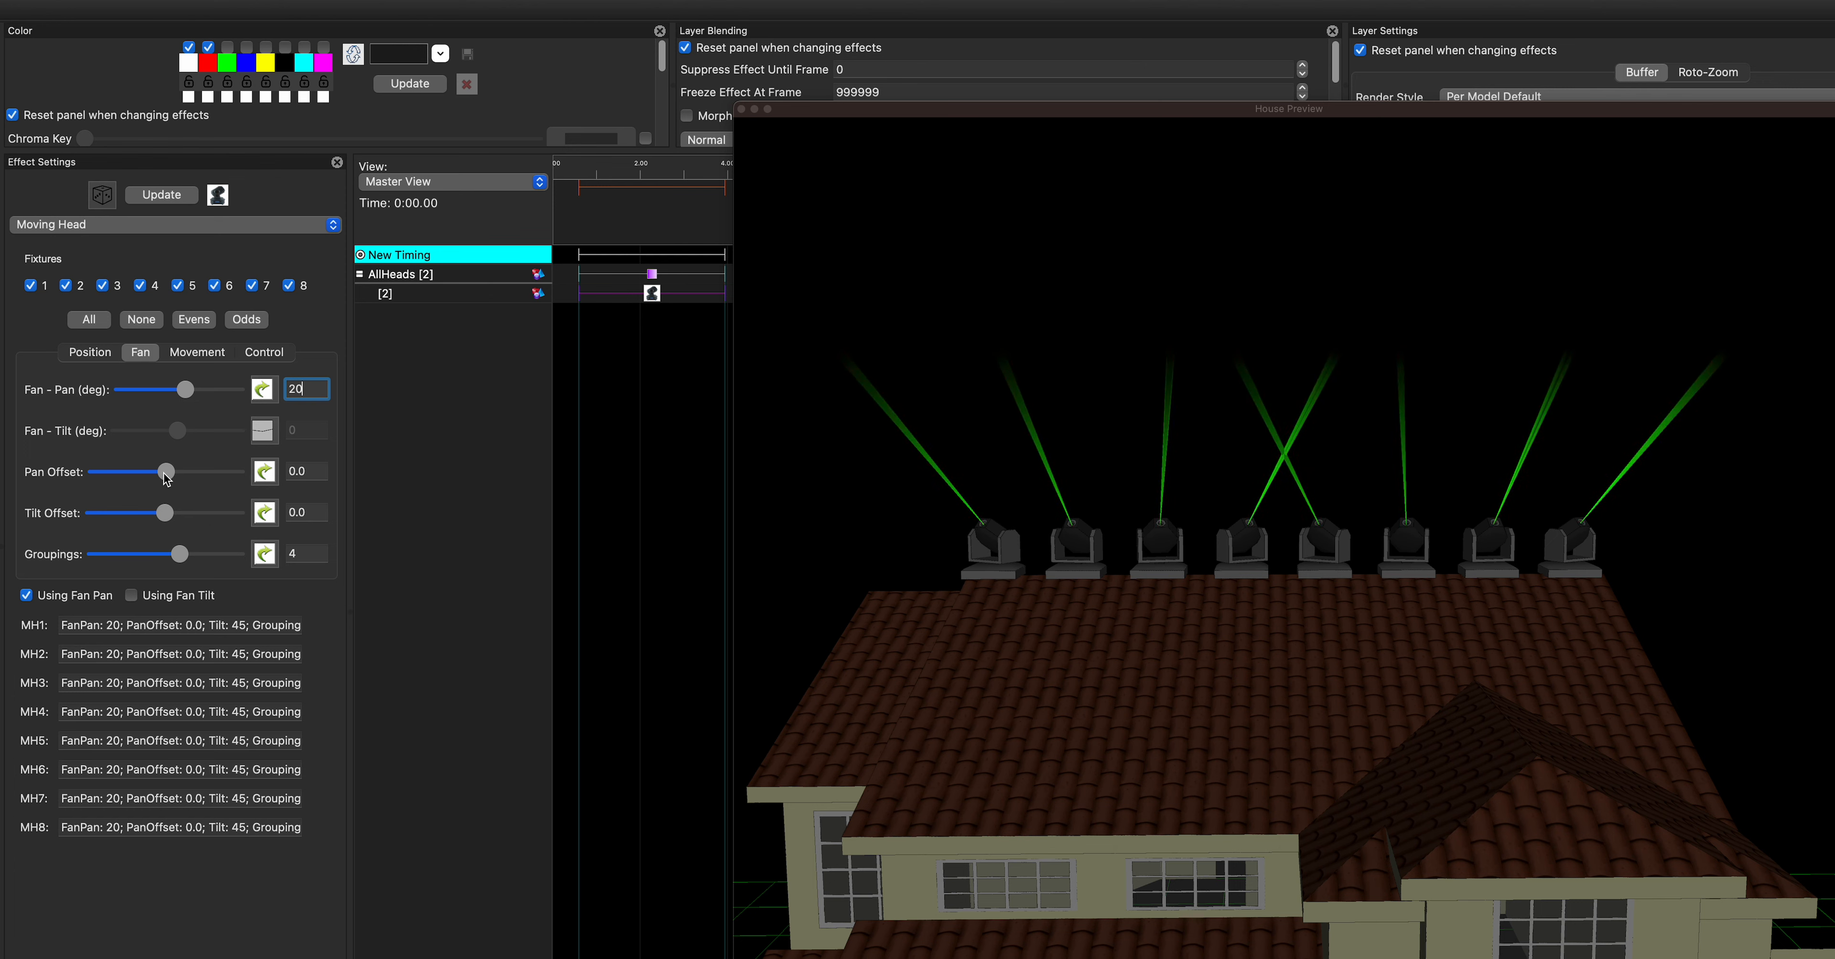
- Apply a Ramp value curve from 1 to 4 to the fan Groupings
click(261, 557)
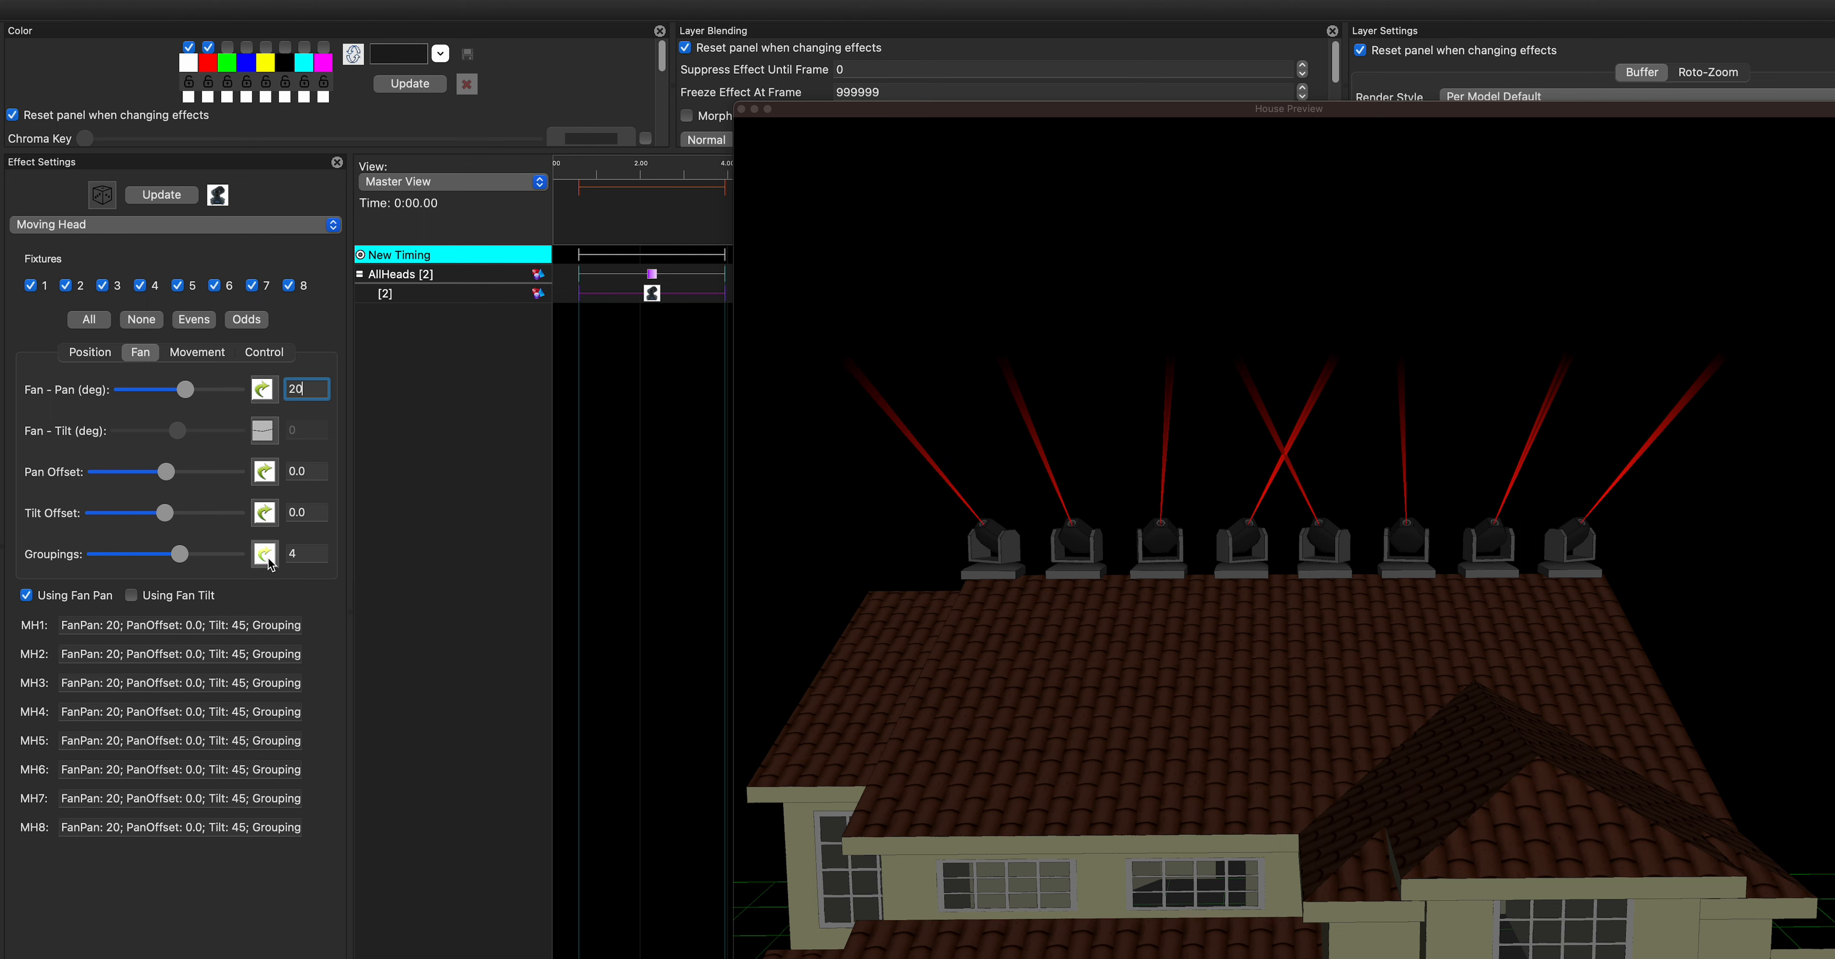
click(341, 507)
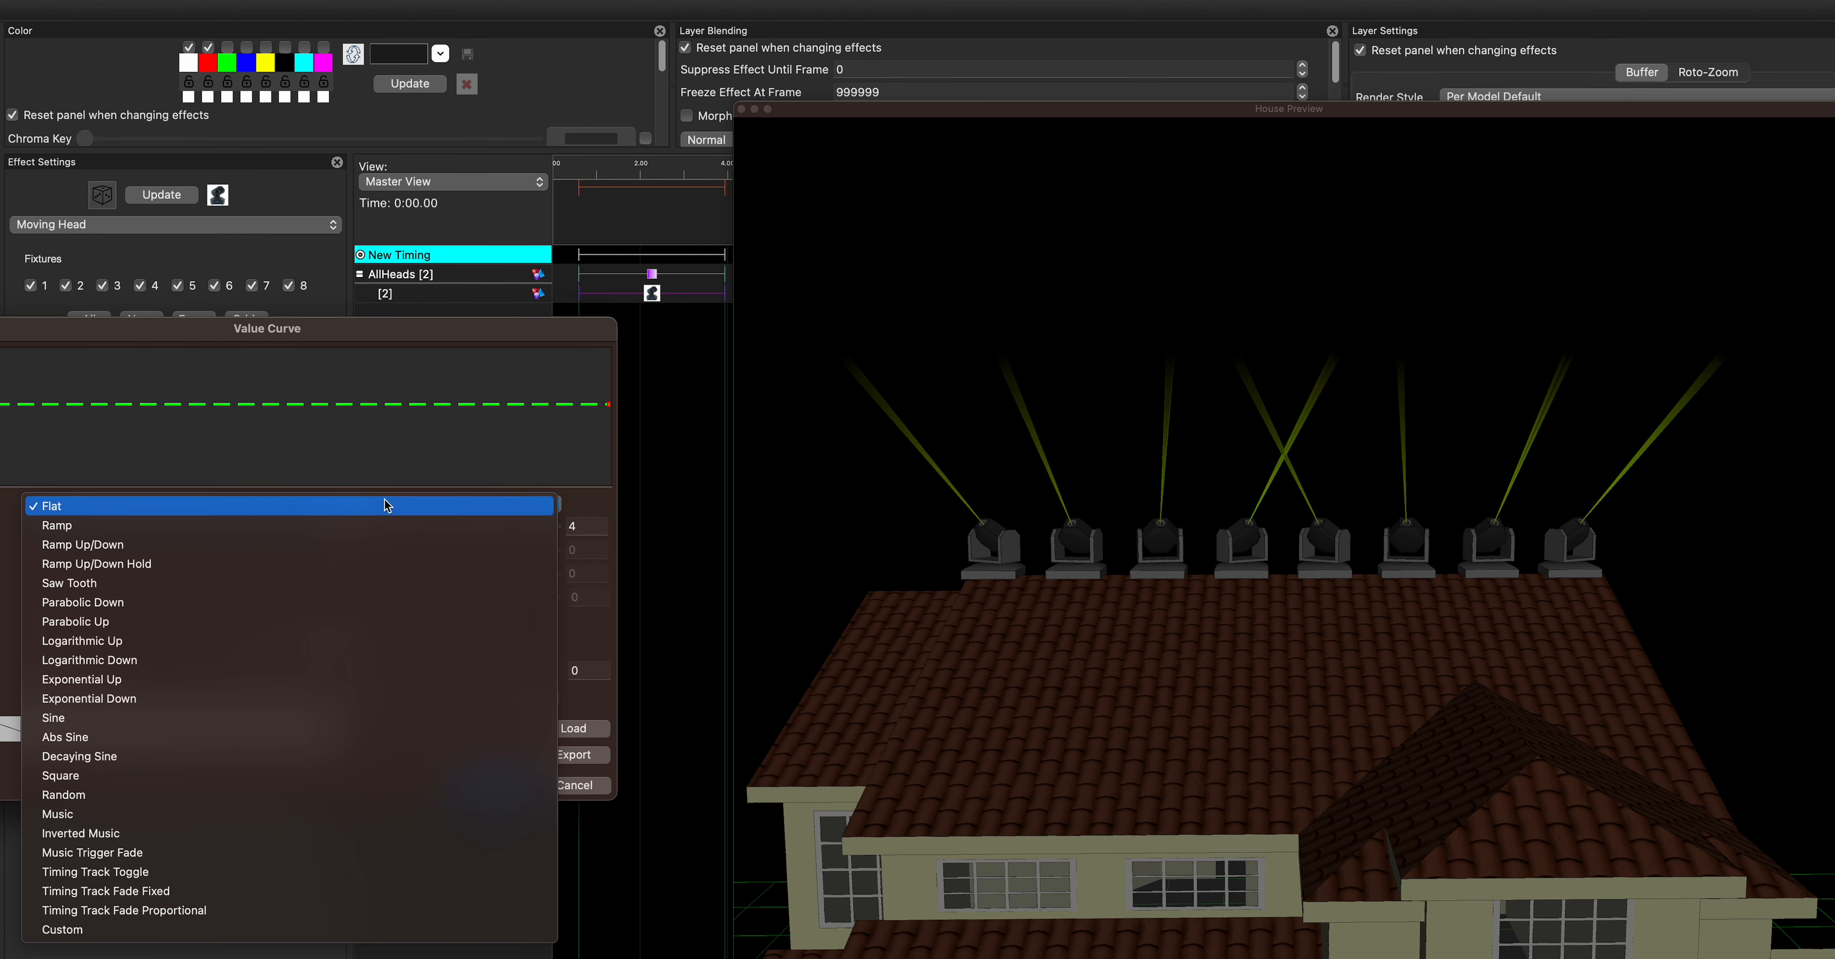
click(215, 526)
drag(349, 526, 111, 528)
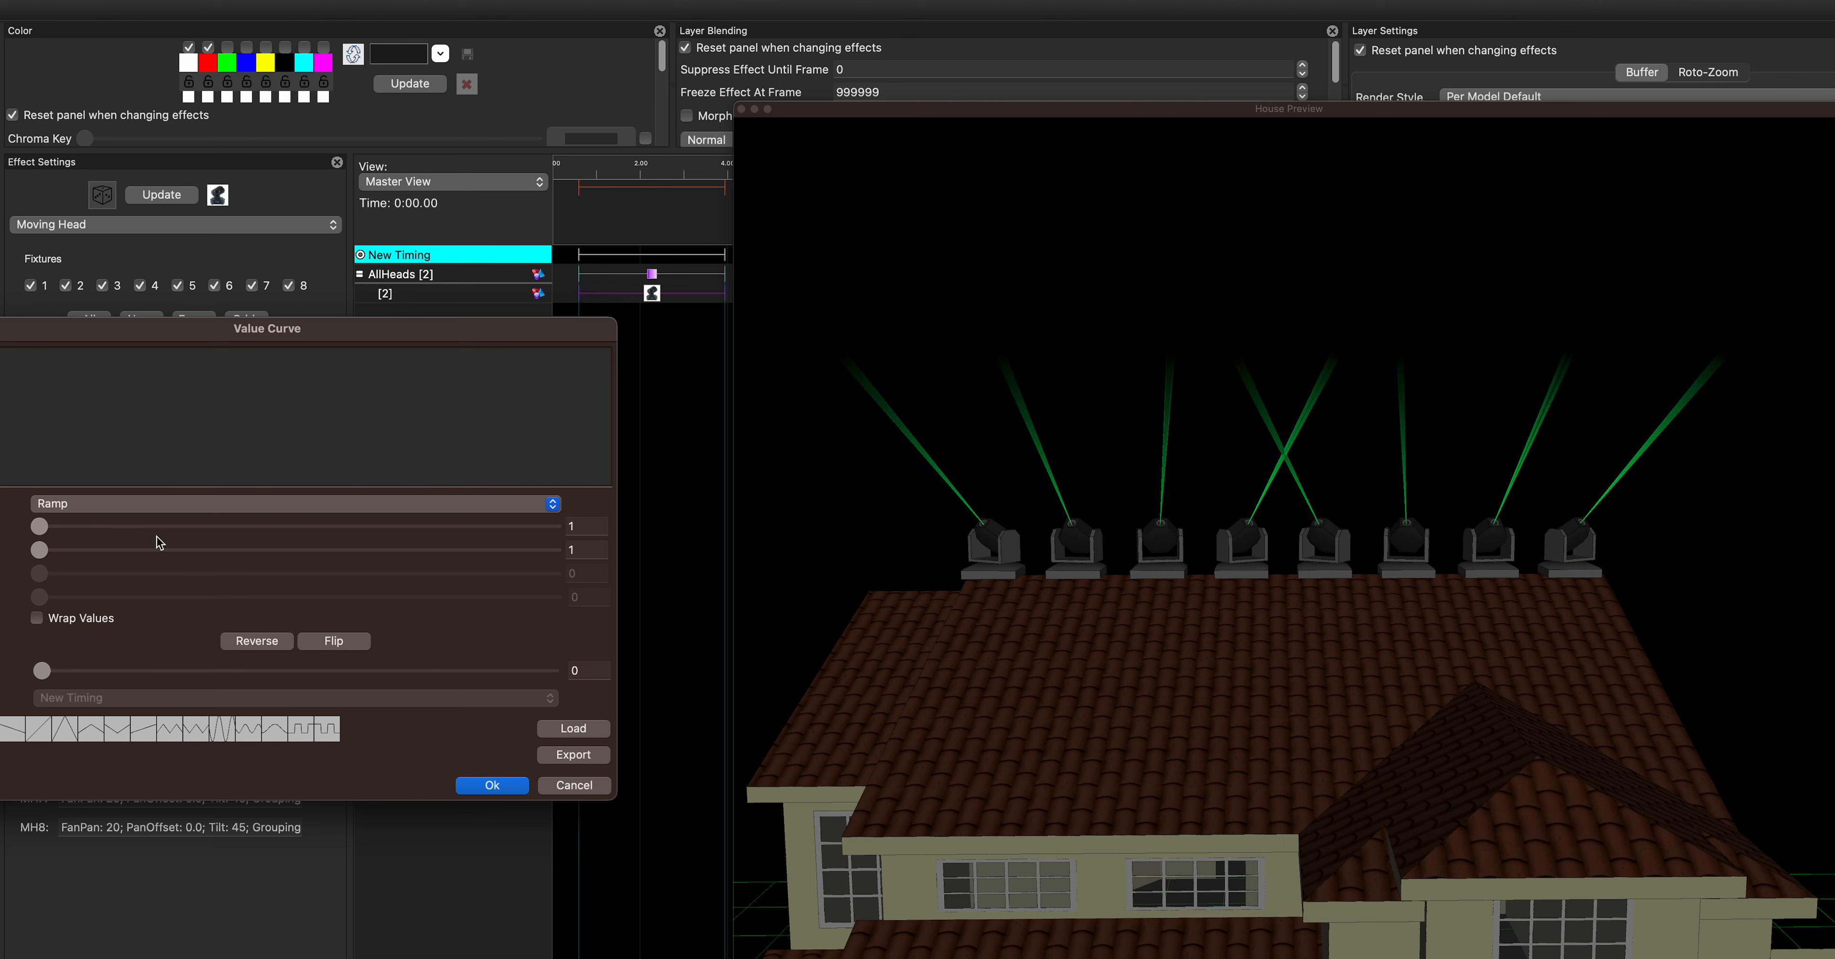
drag(44, 556, 246, 555)
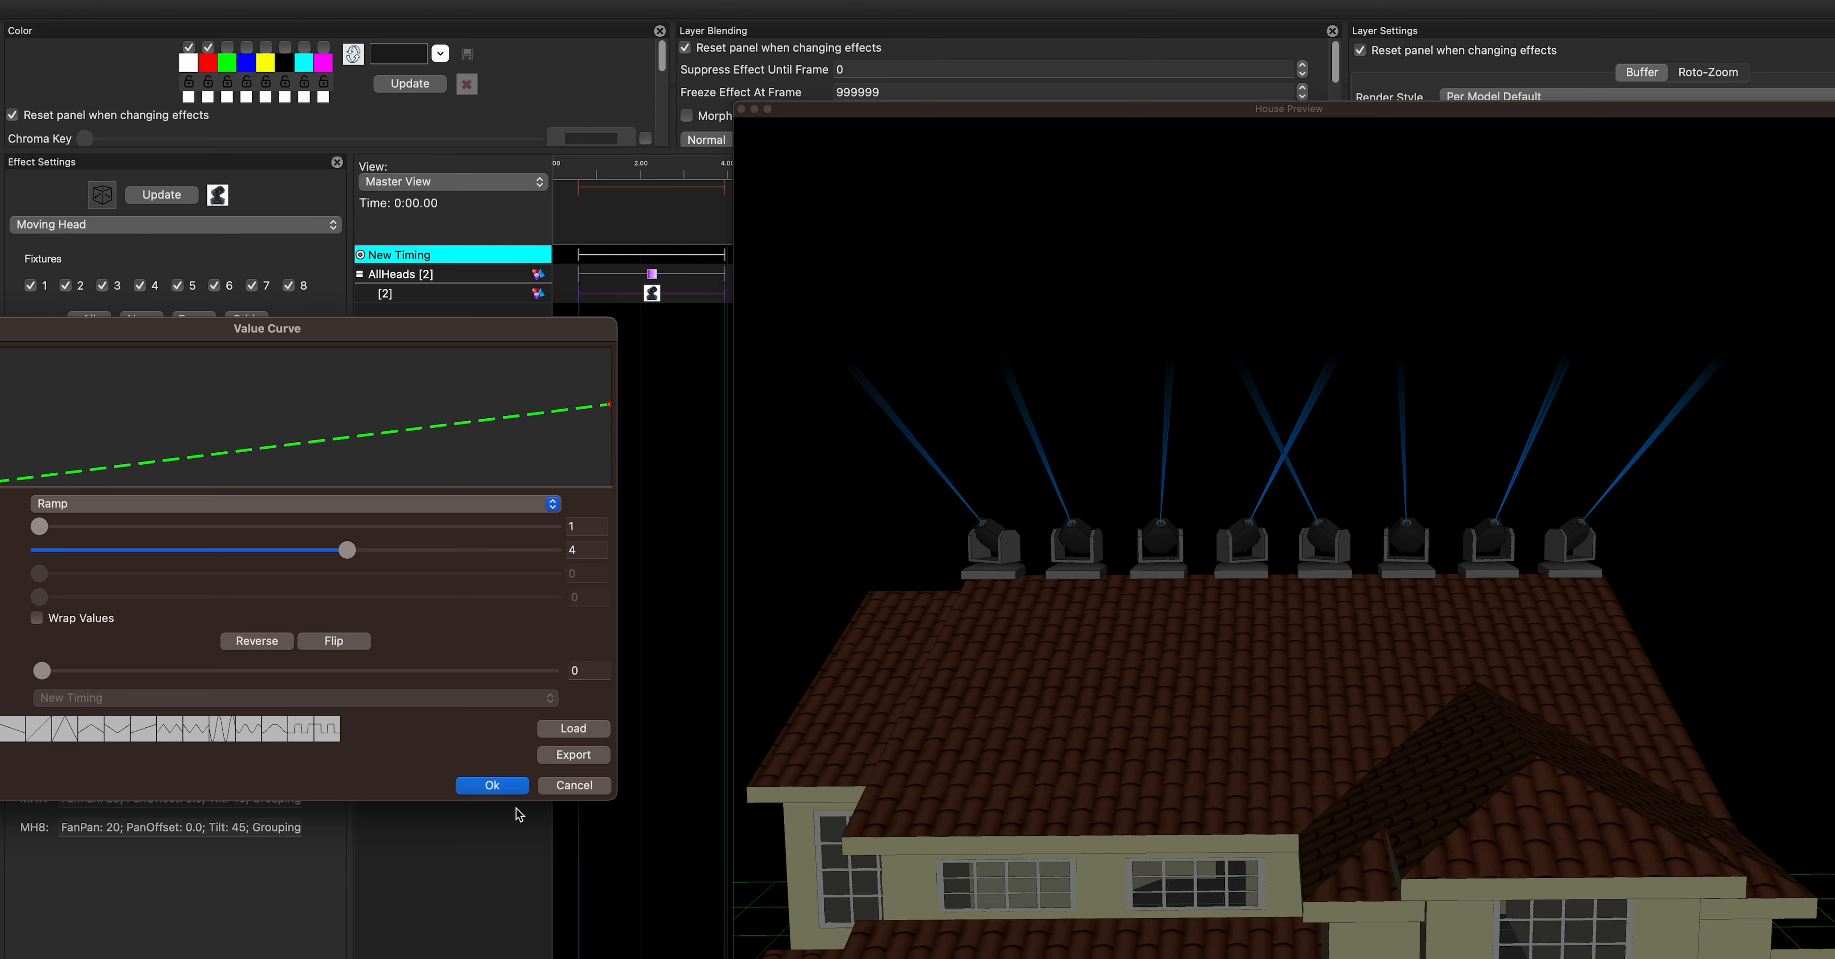
click(513, 786)
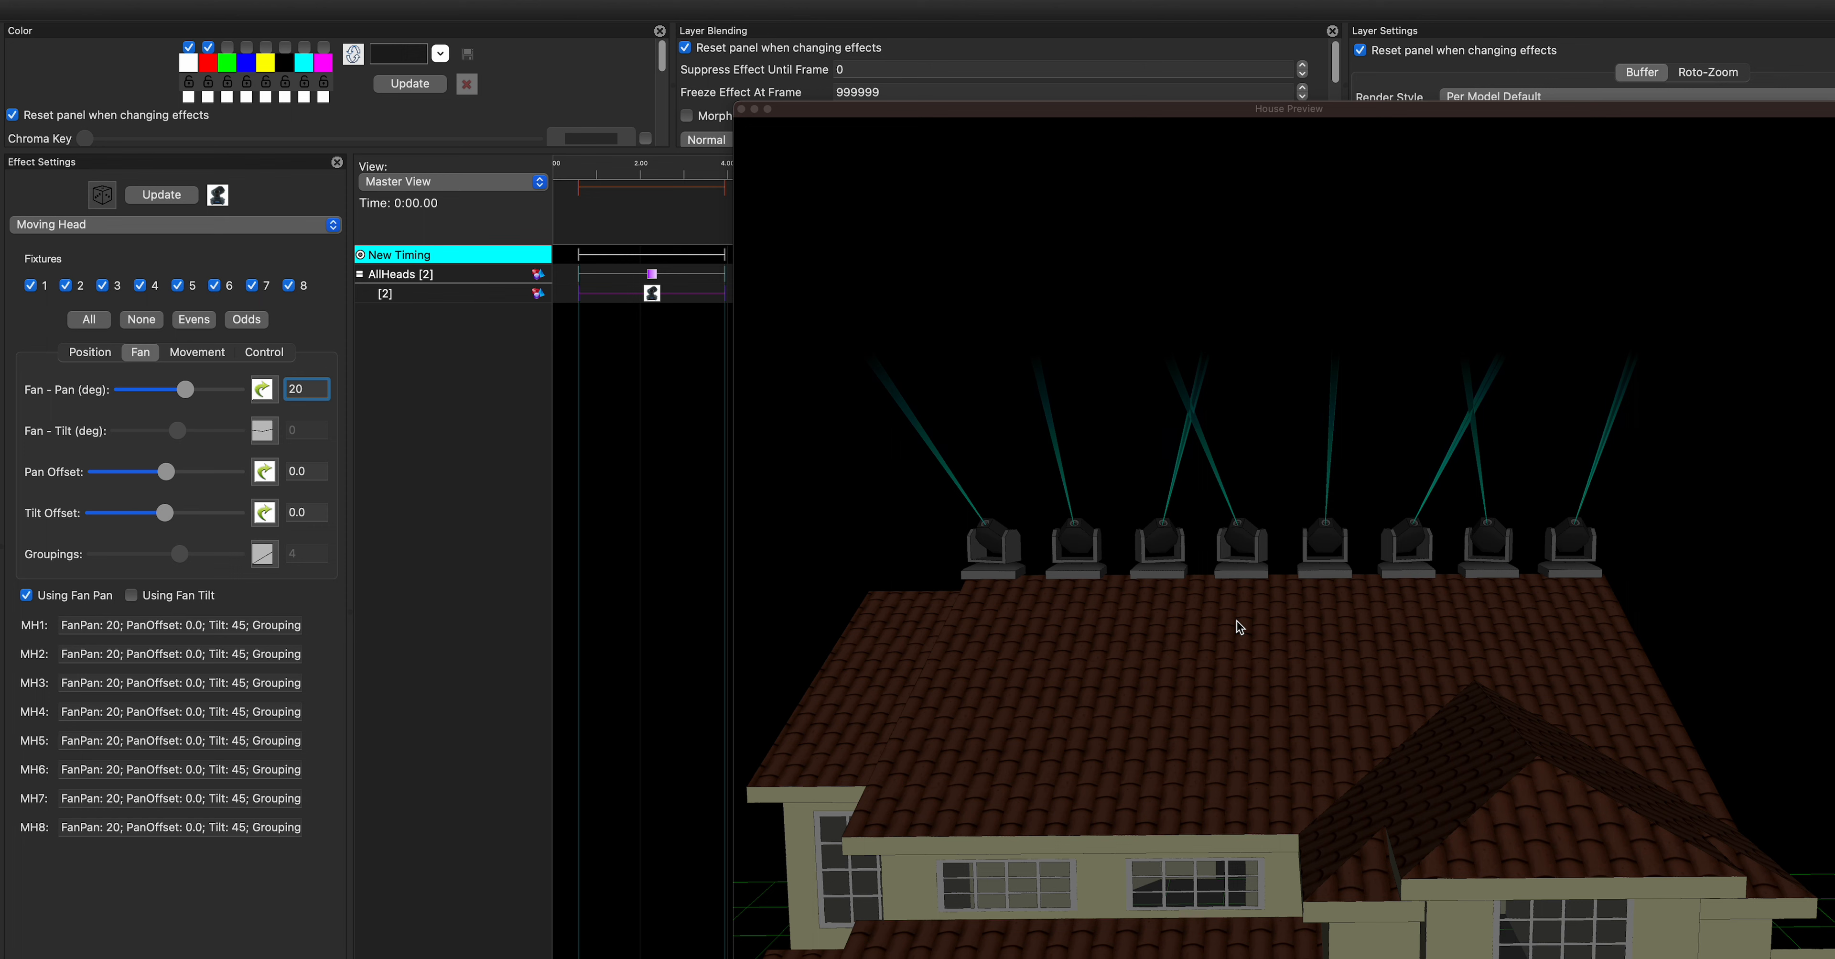
- Remove the Groupings value curve and set Groupings to 1
click(263, 553)
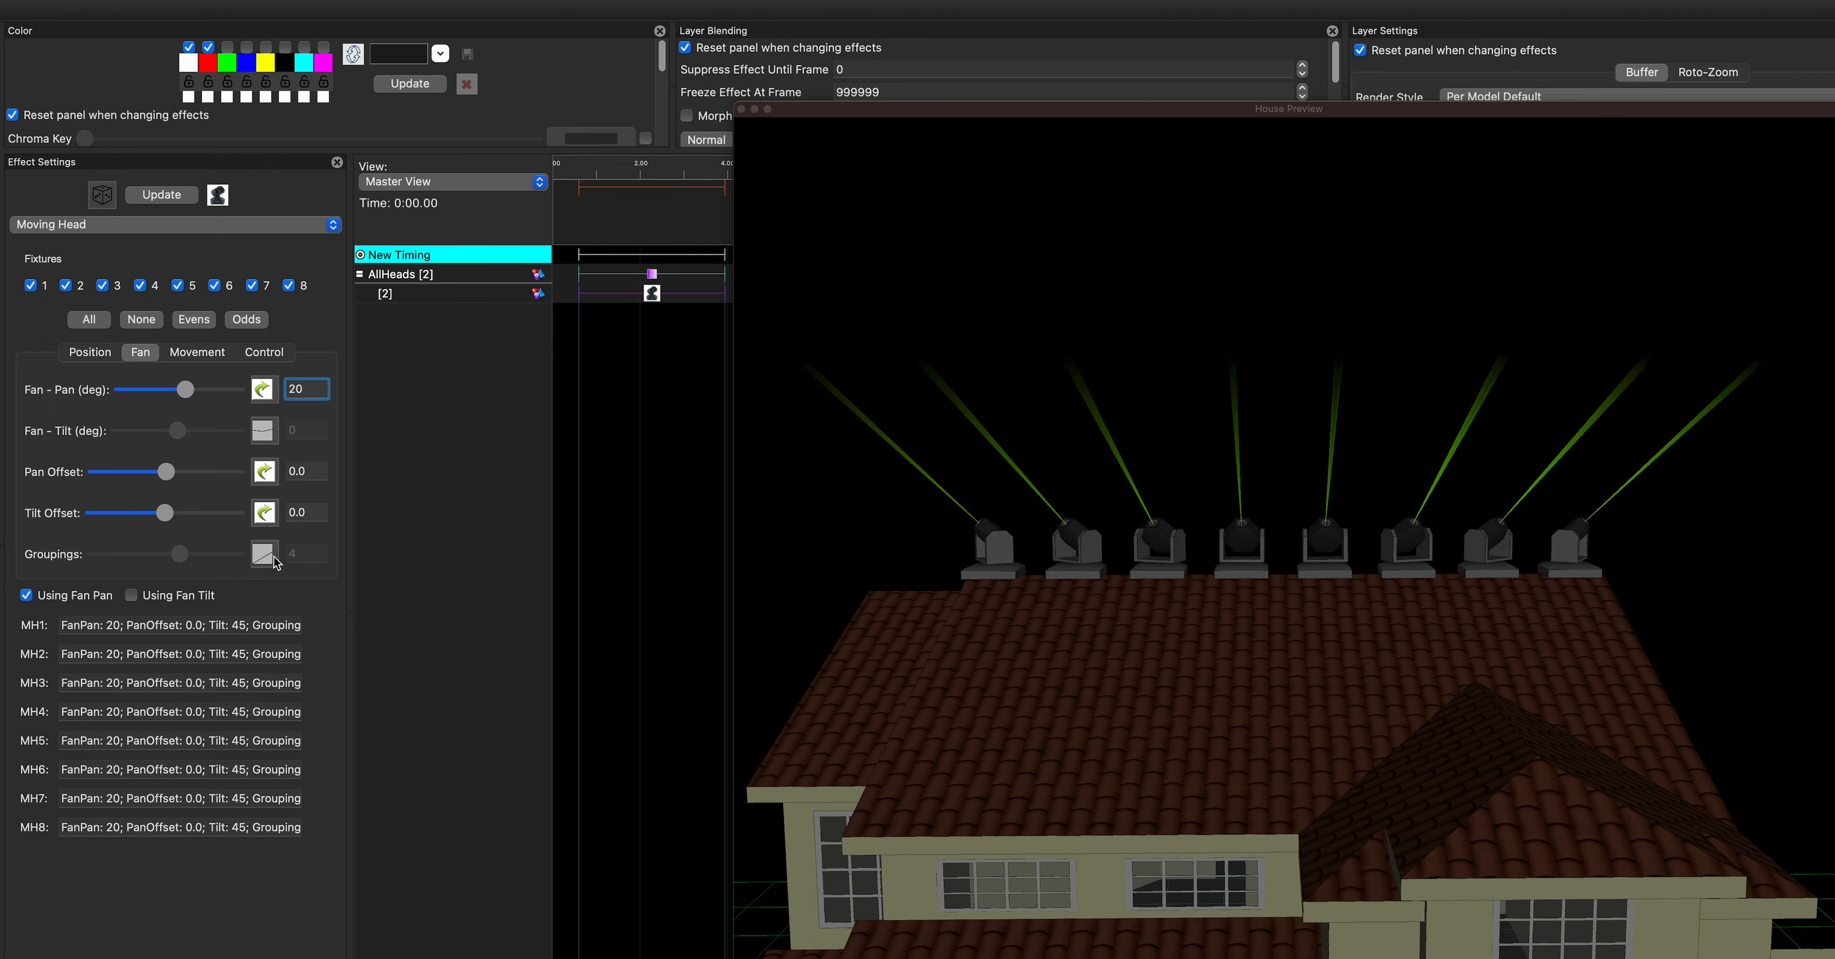
drag(181, 554, 95, 554)
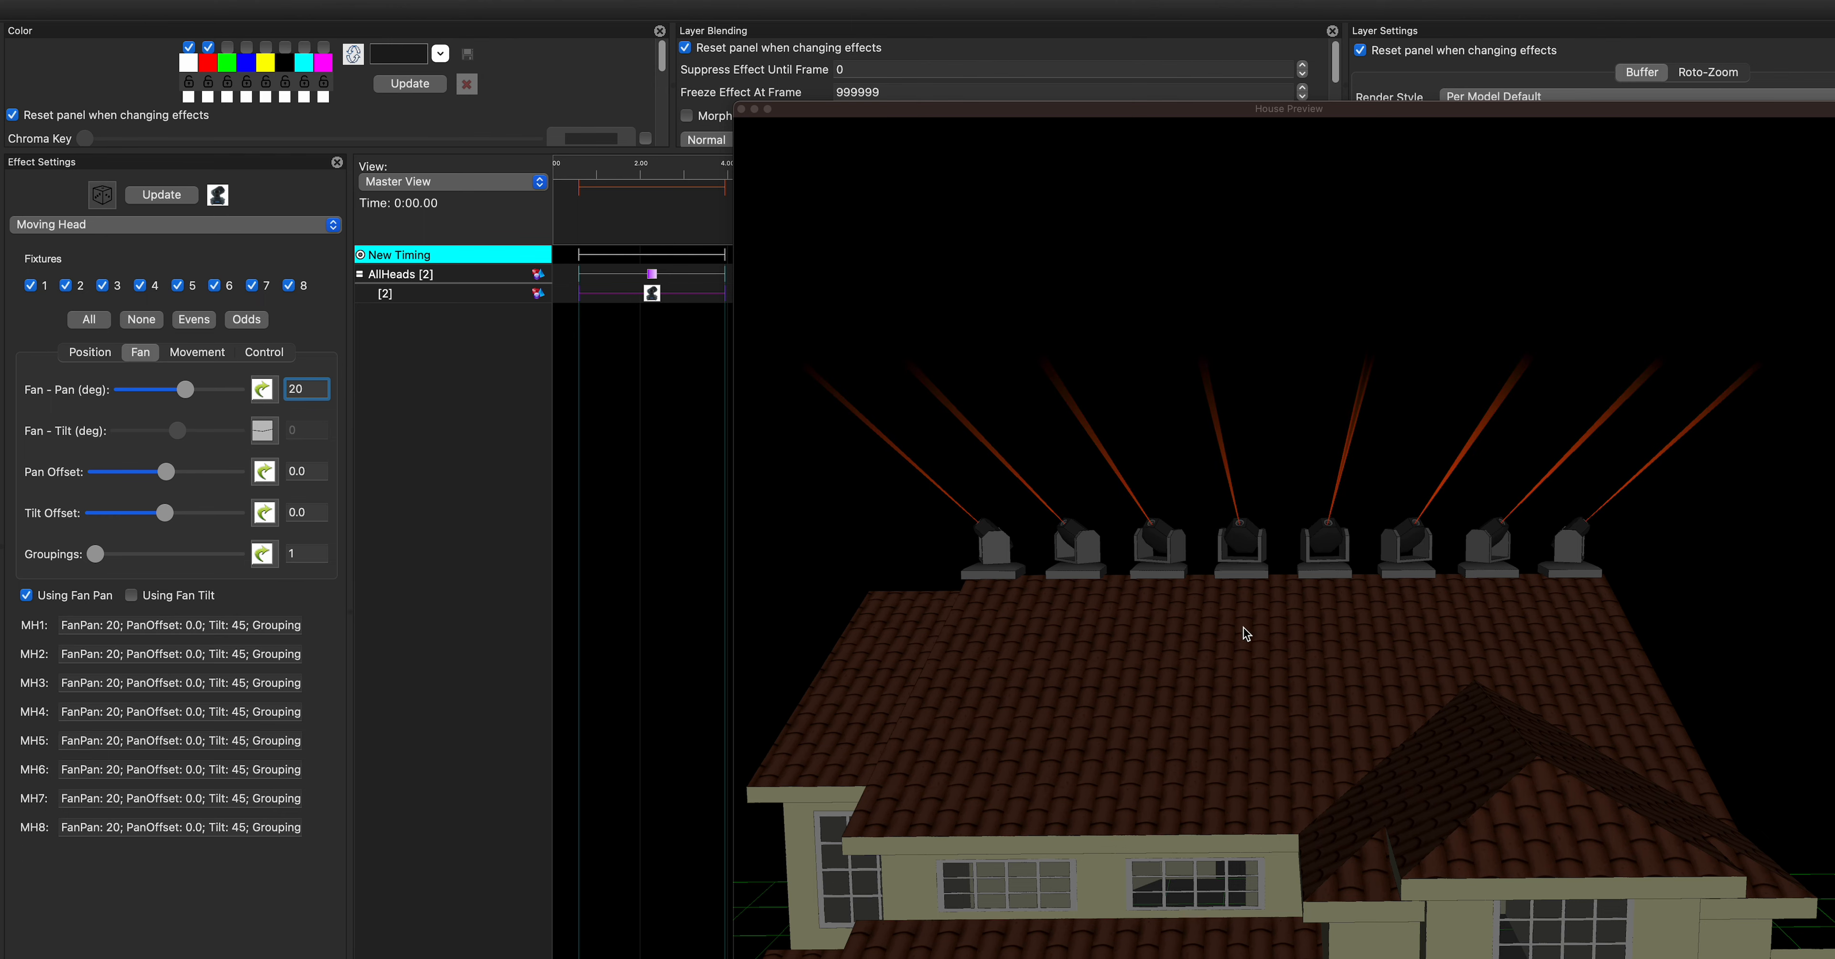
drag(1241, 627, 1209, 631)
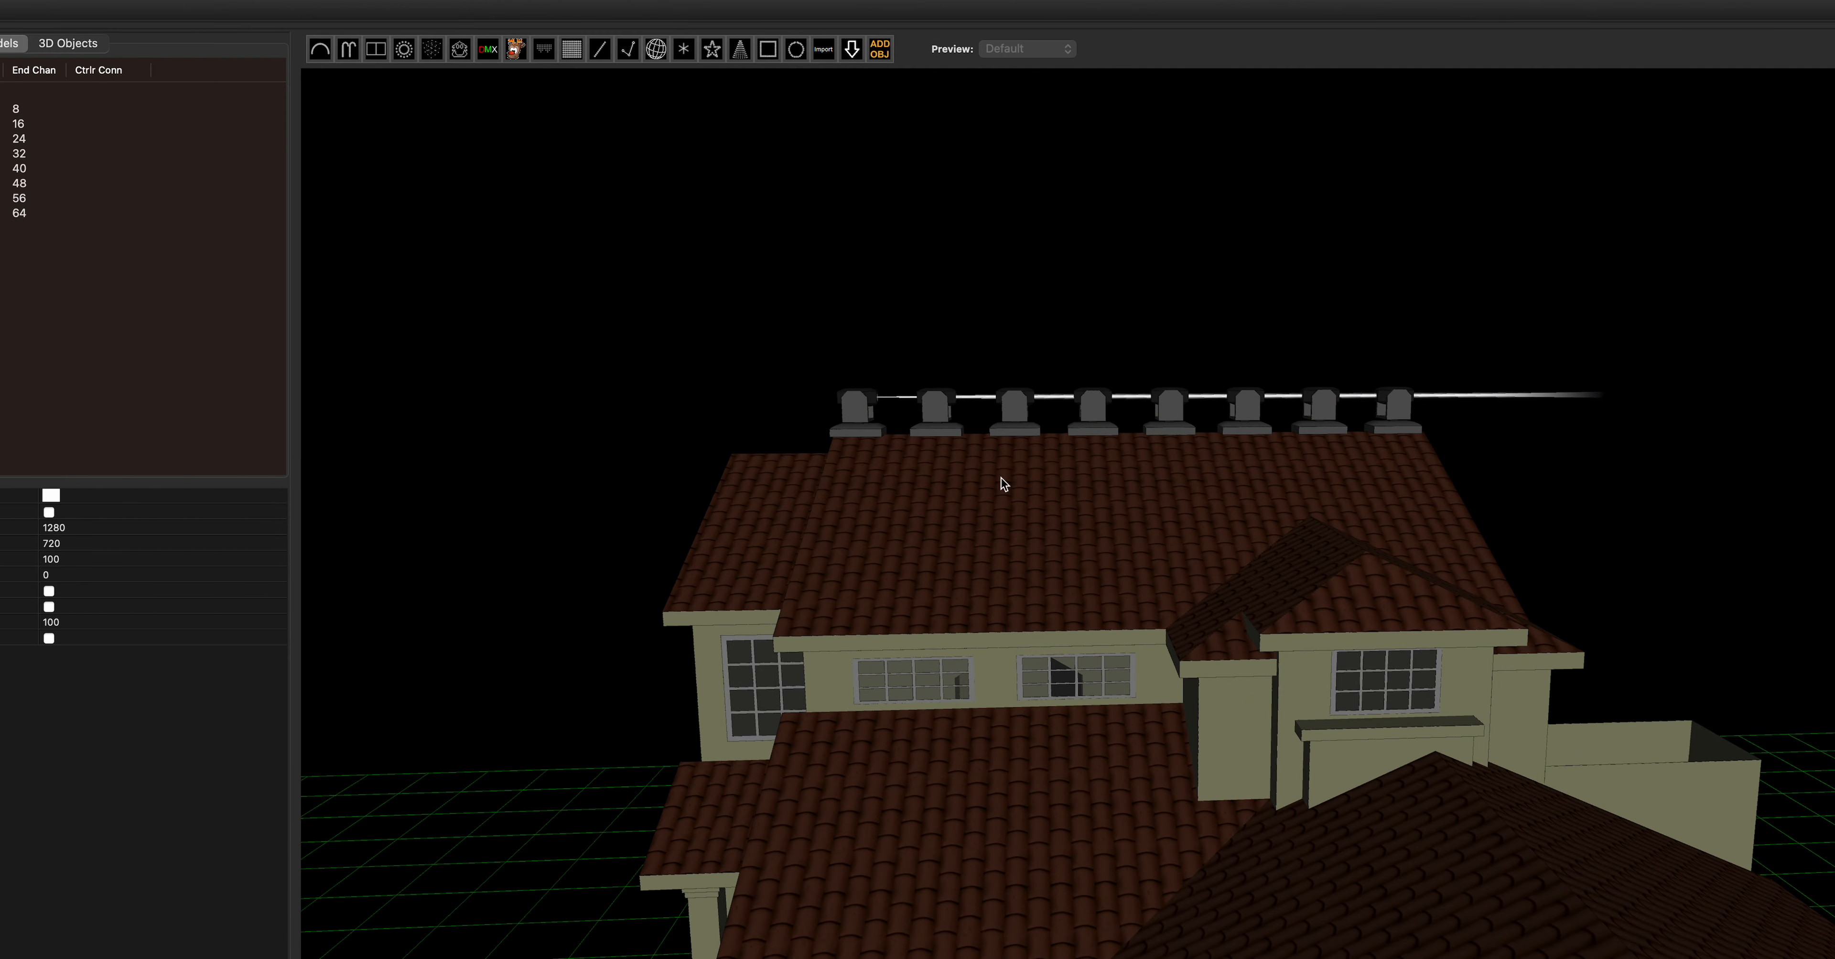
- In the Layout, set the PanMotor Channel (Fine) of MovingHead1 to 0
click(857, 433)
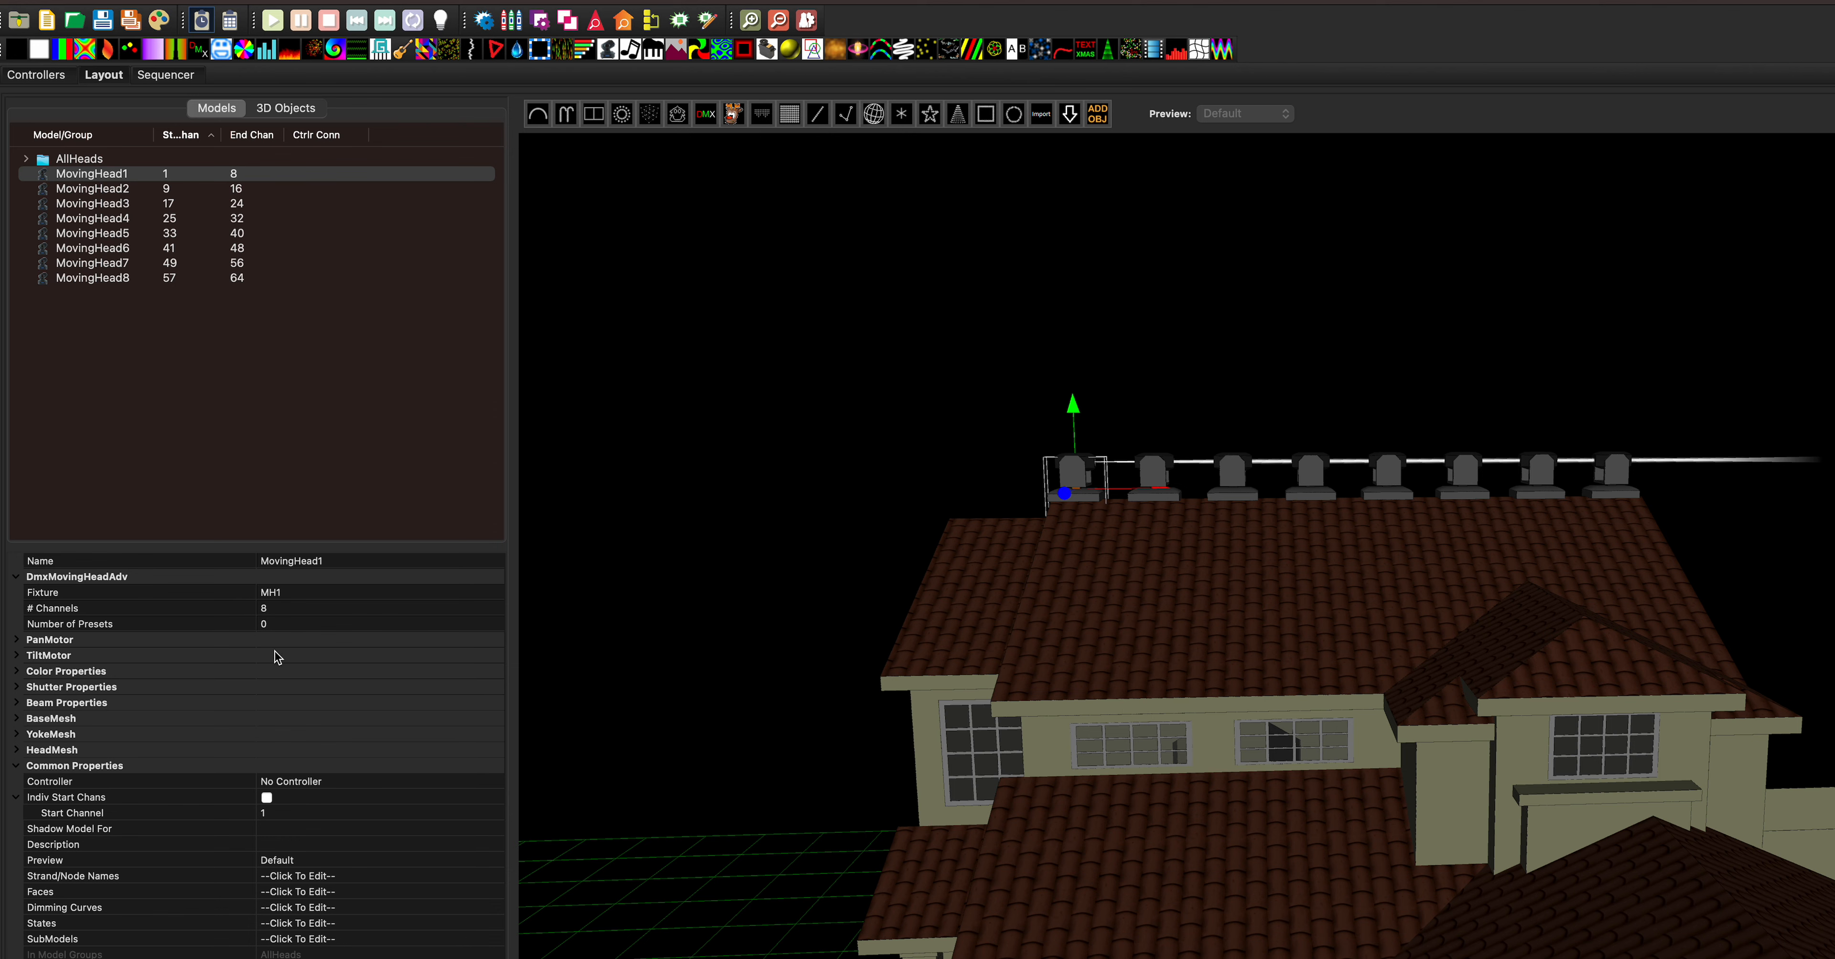
click(17, 639)
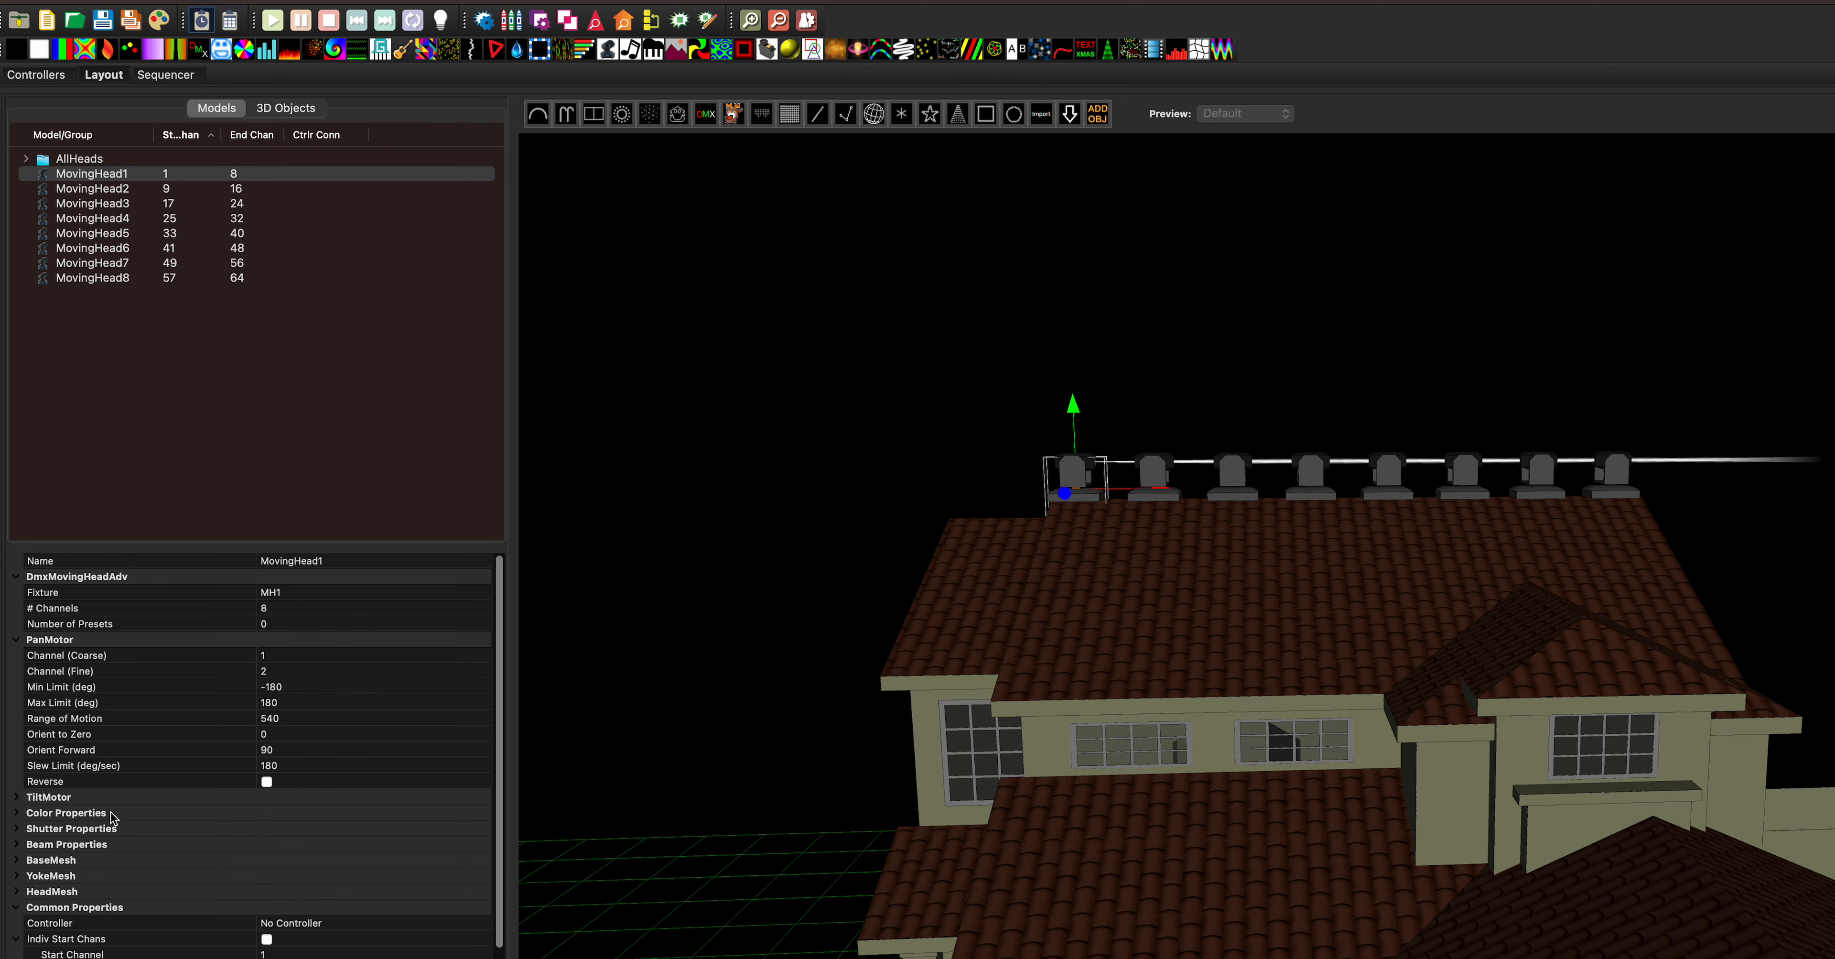
click(103, 655)
click(105, 671)
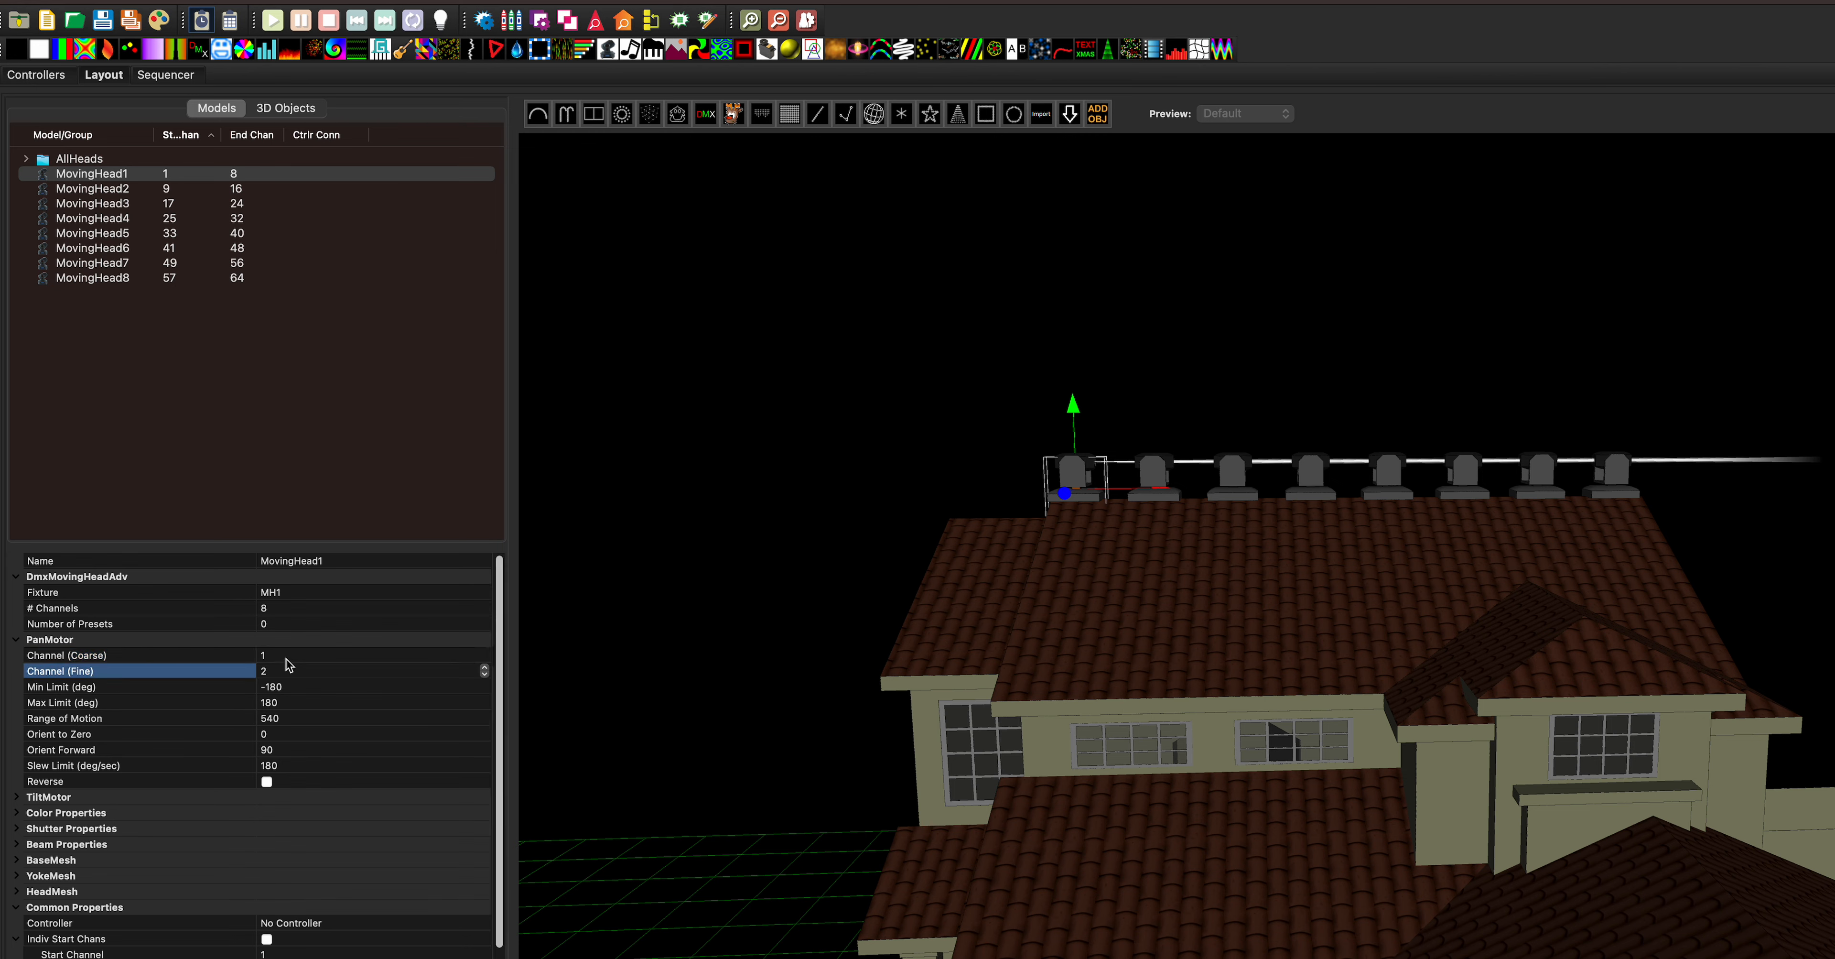
click(289, 674)
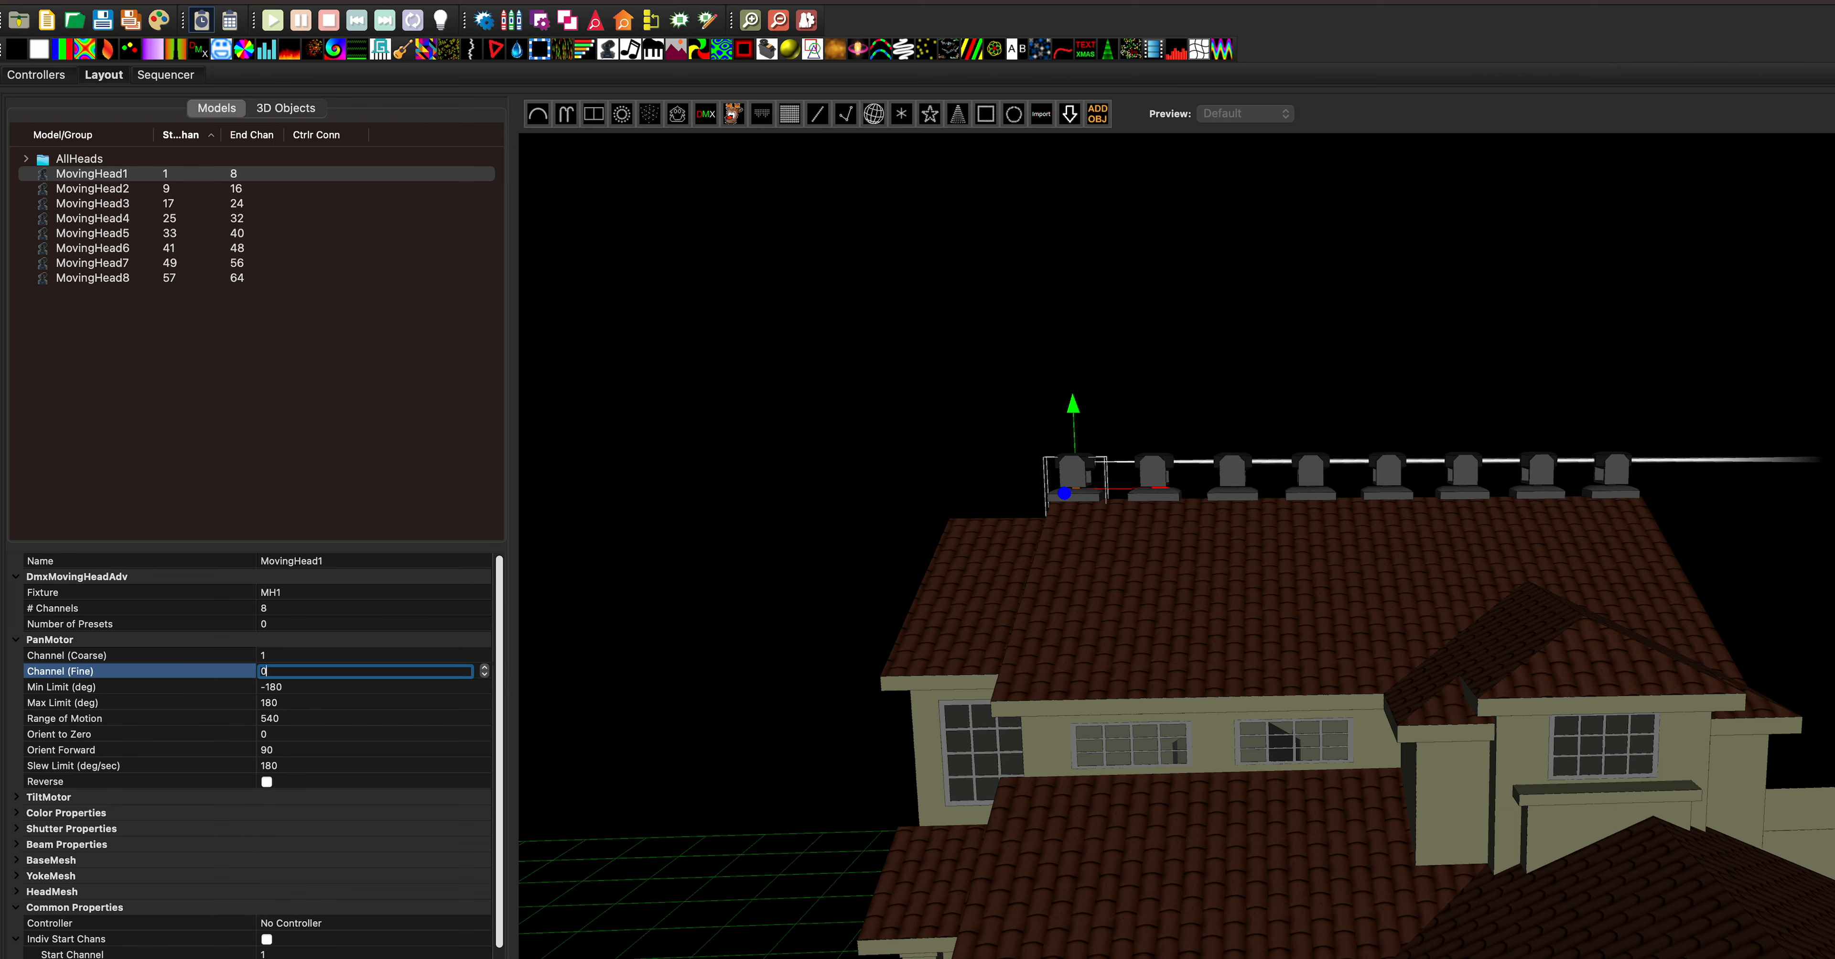
text(0)
key(Return)
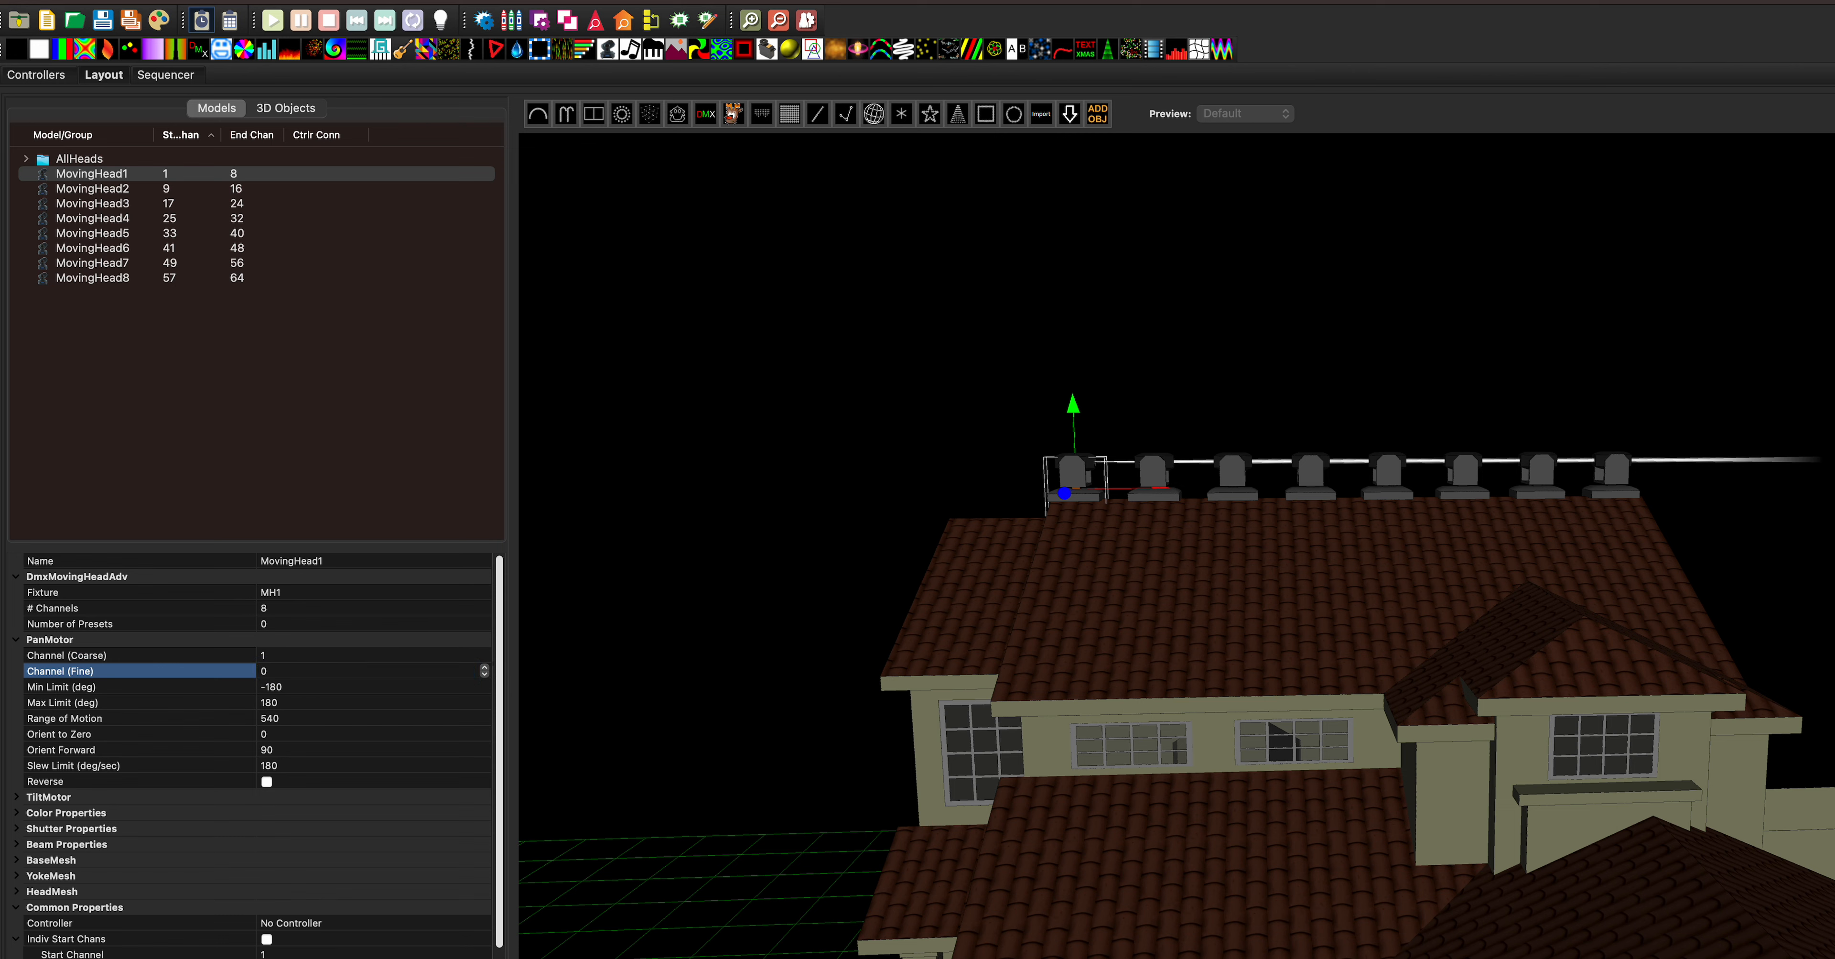
- Examine MovingHead1's pan limits, range of motion and Orient to Zero settings together with its beam direction in the 3D layout
click(299, 688)
click(296, 703)
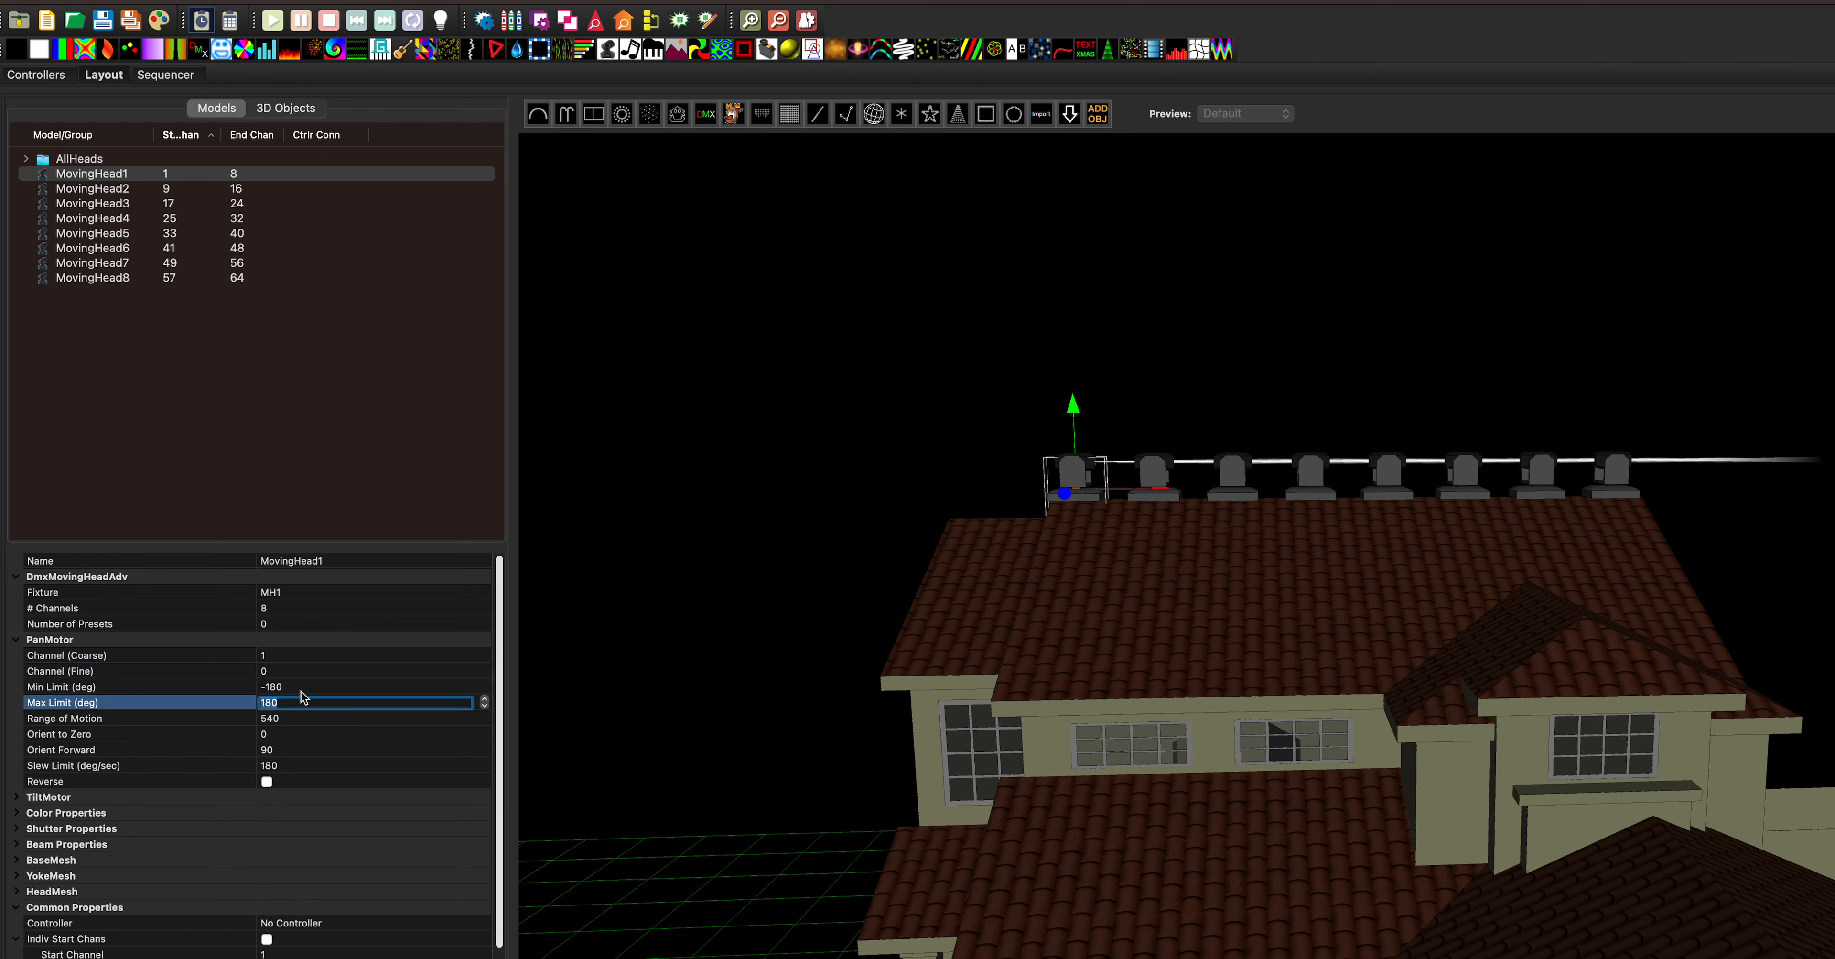
click(300, 692)
click(299, 703)
click(297, 719)
click(295, 733)
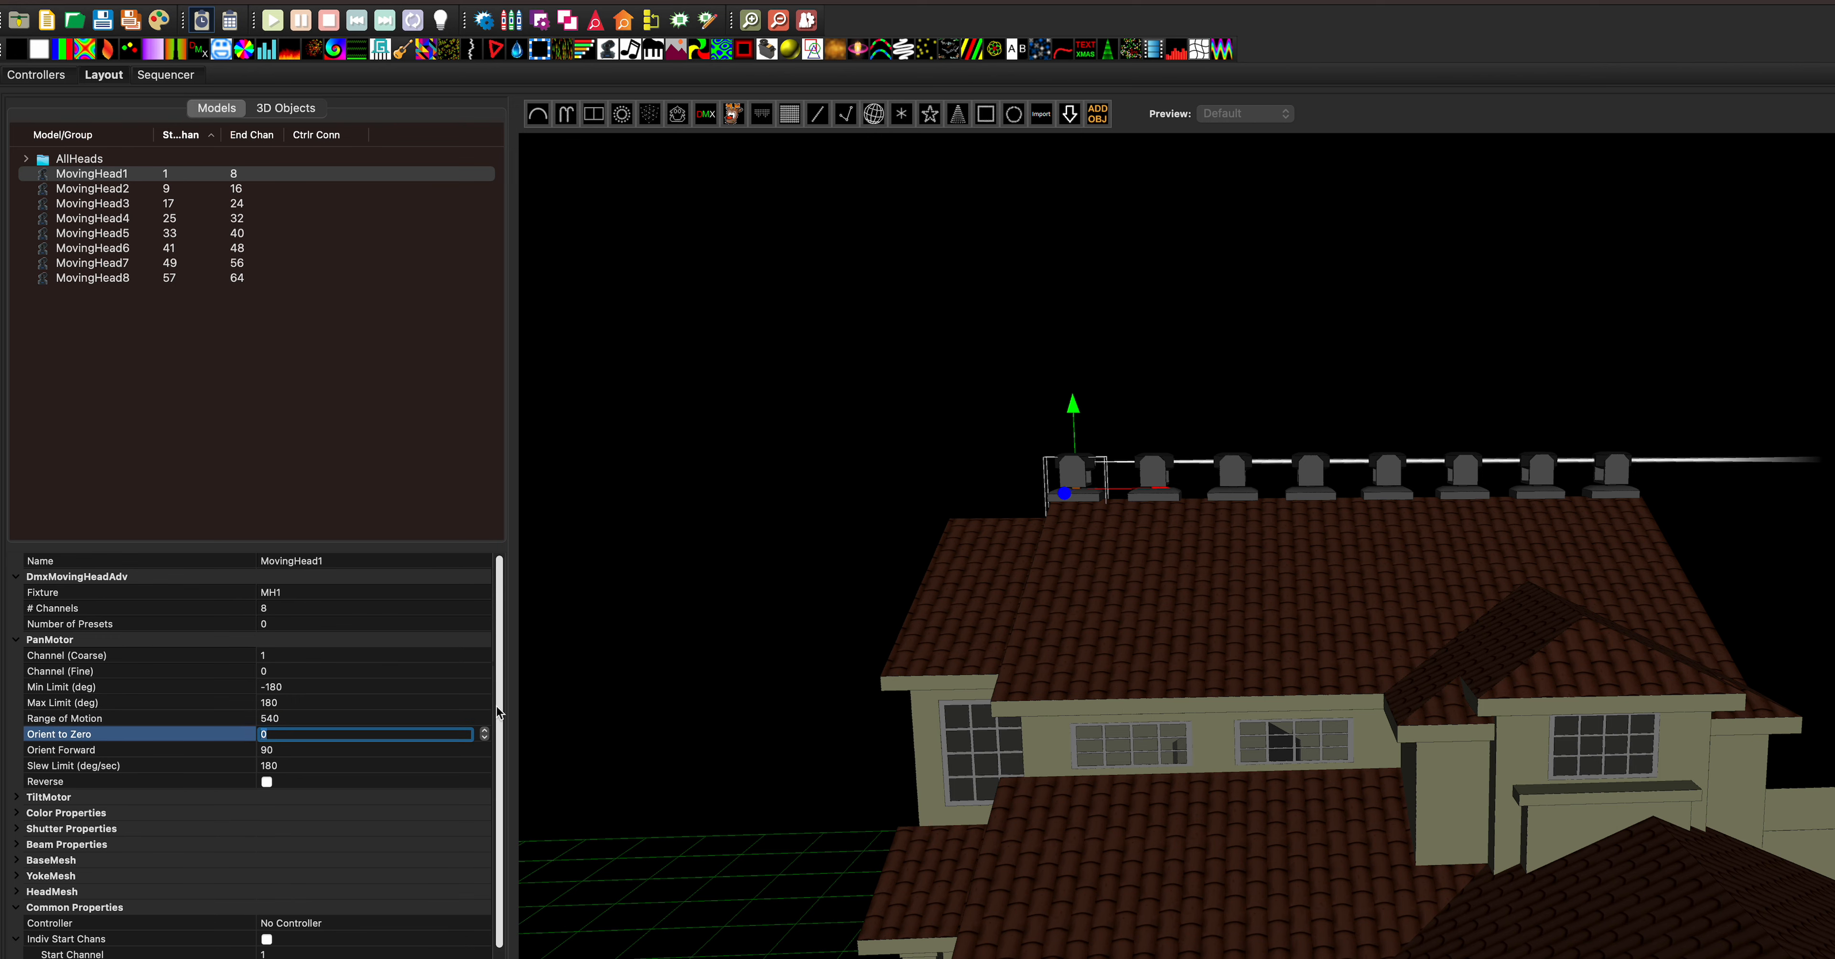
scroll(1211, 562, up, 5)
drag(1498, 691, 1238, 648)
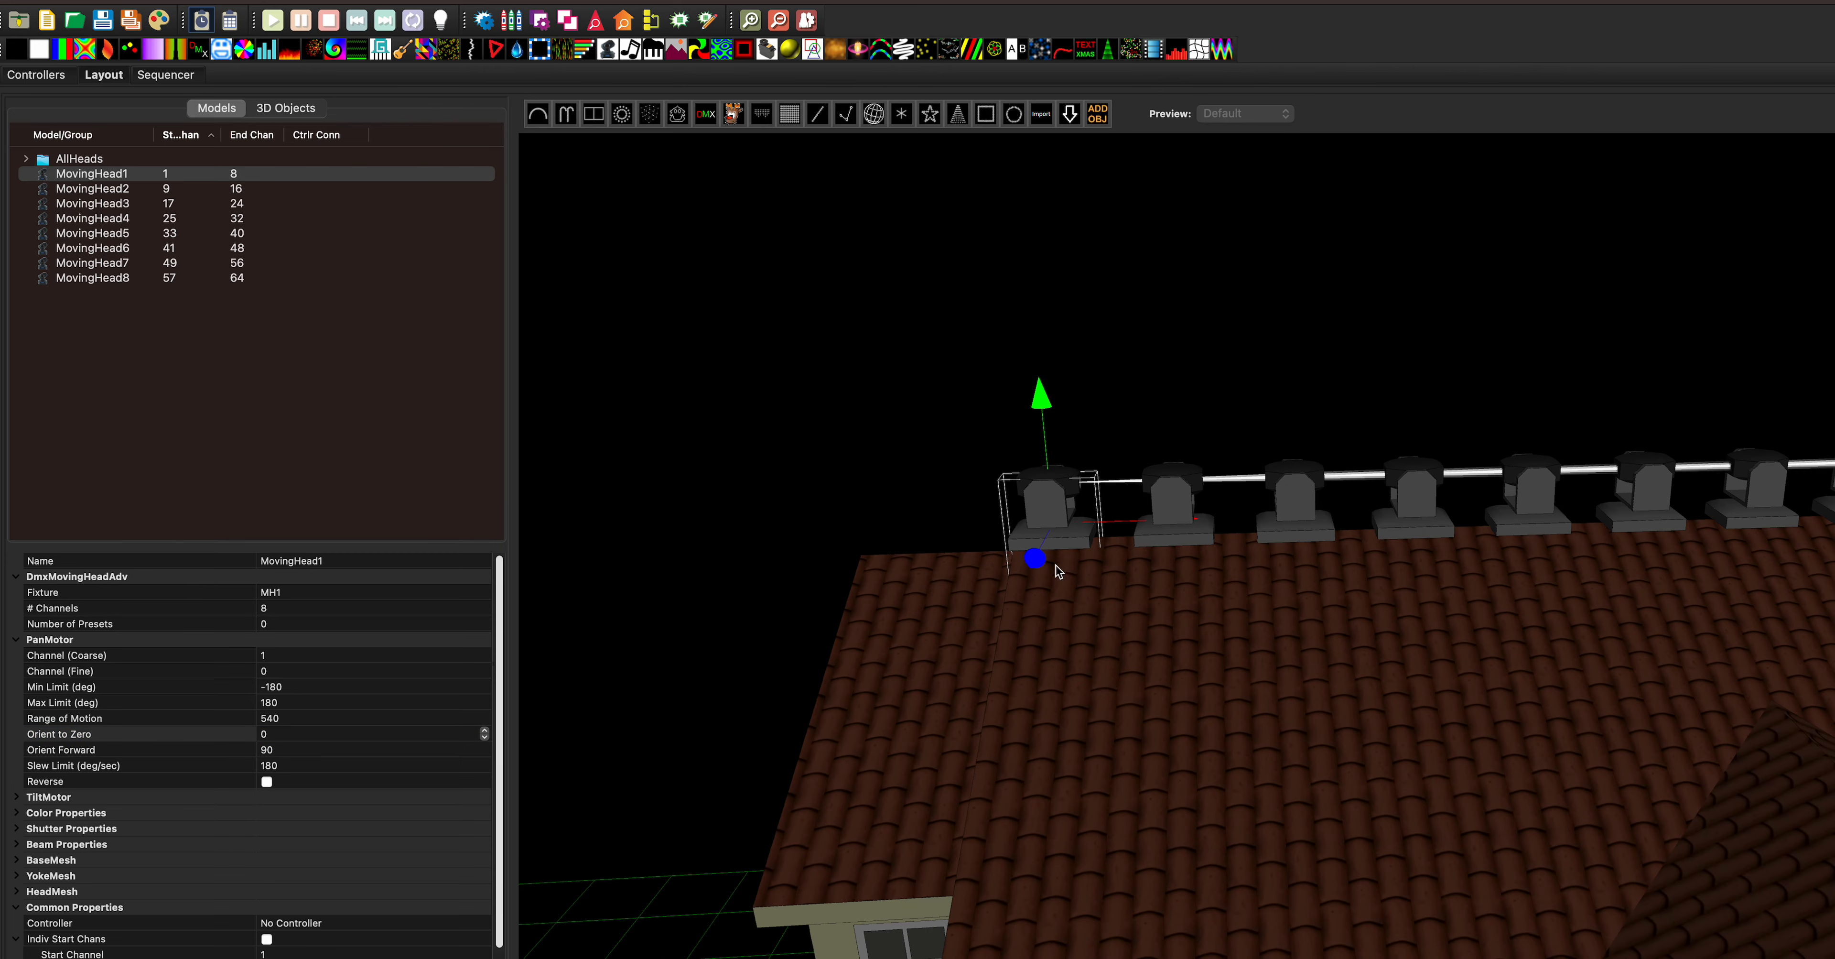
click(294, 733)
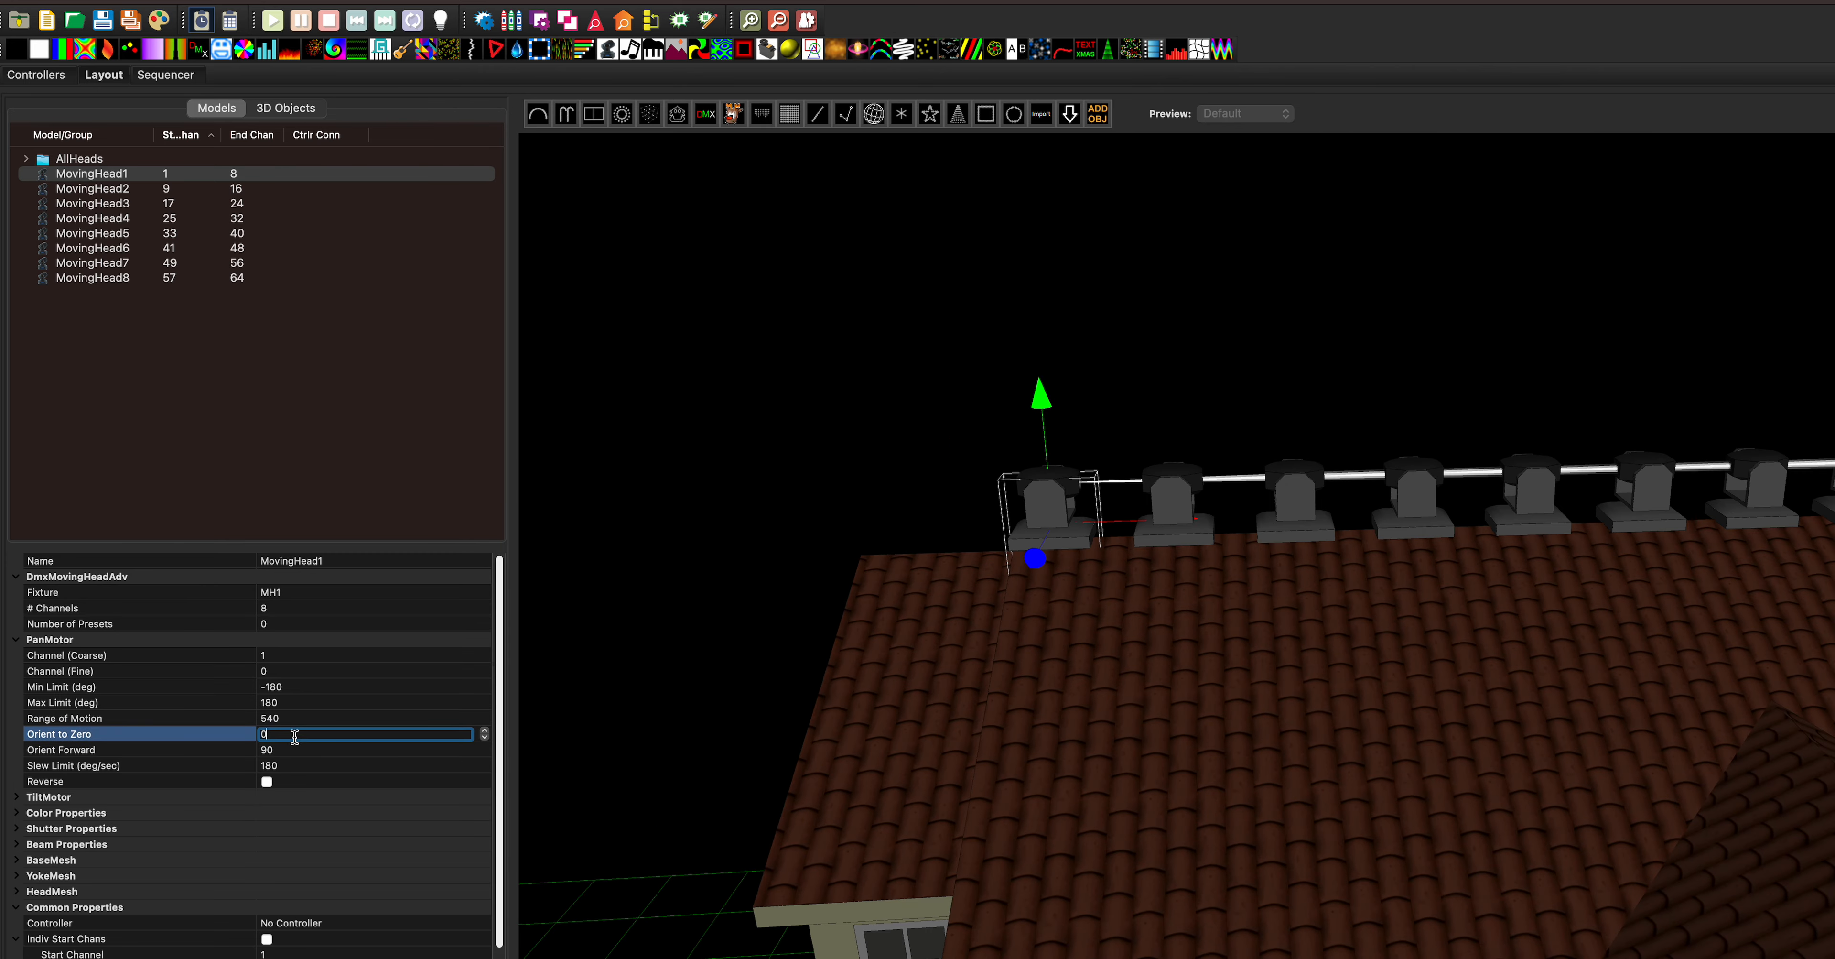
click(1130, 635)
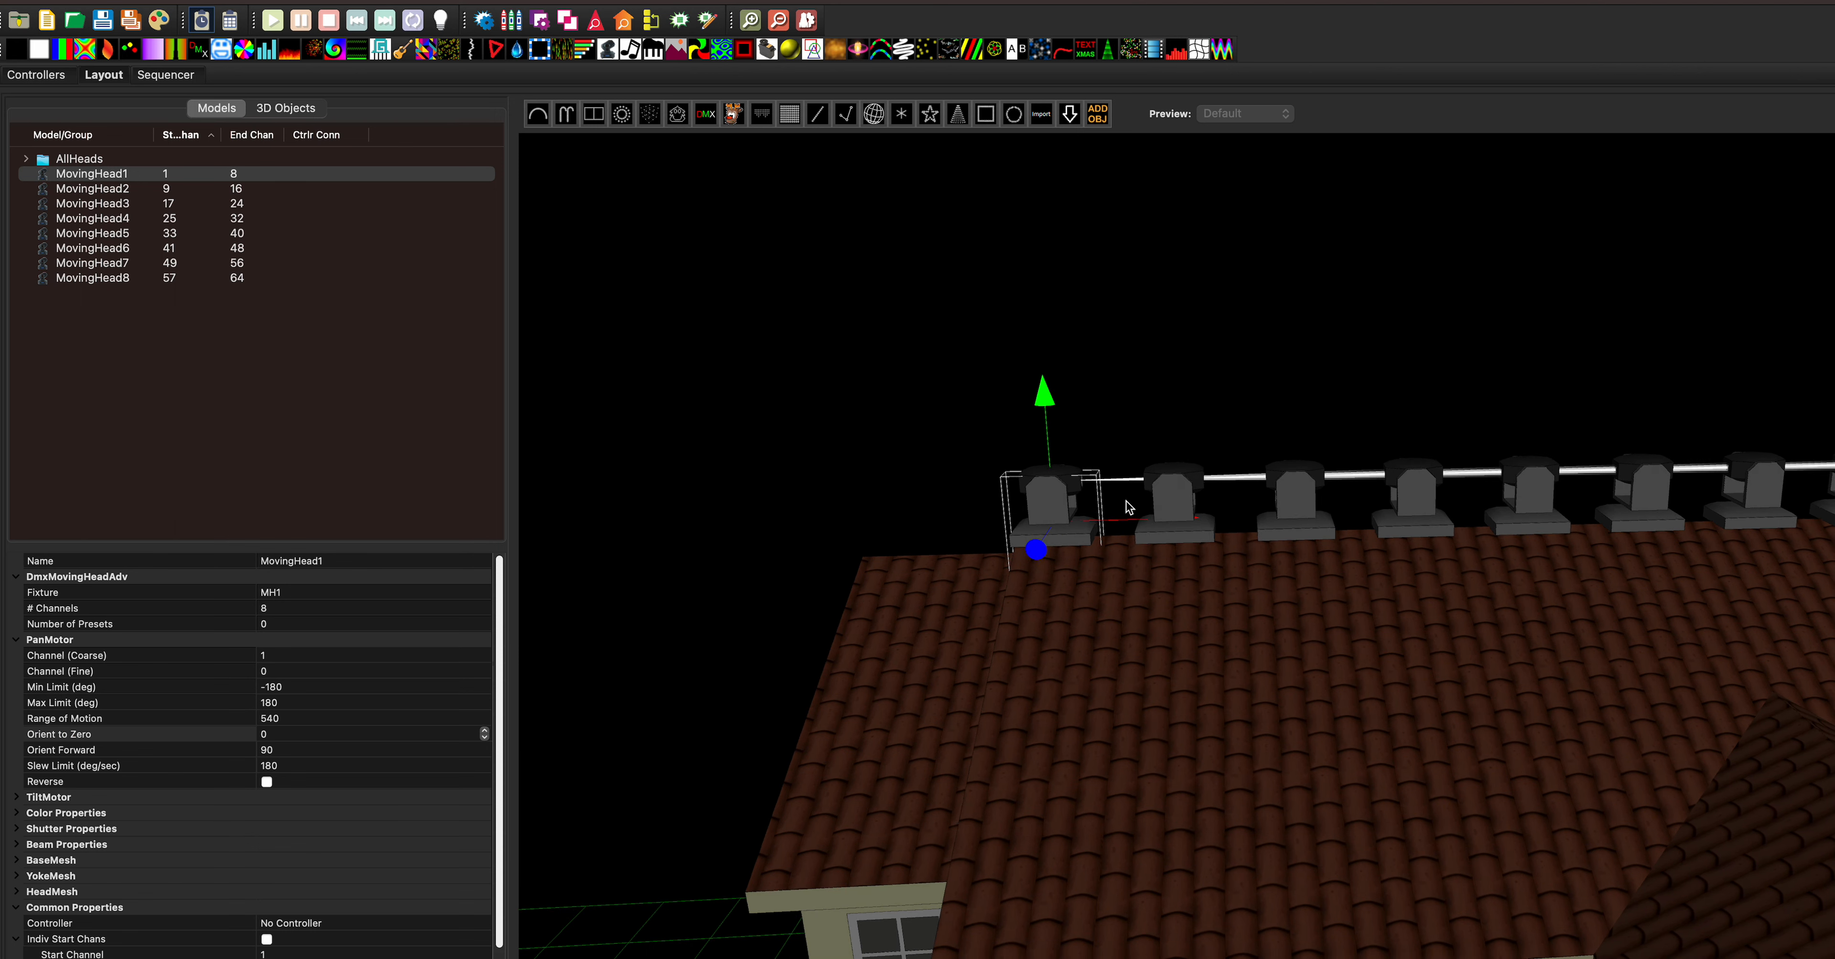
- Try an Orient to Zero of 90 for MovingHead1's pan motor, returning it to 0
click(292, 733)
text(90)
key(Return)
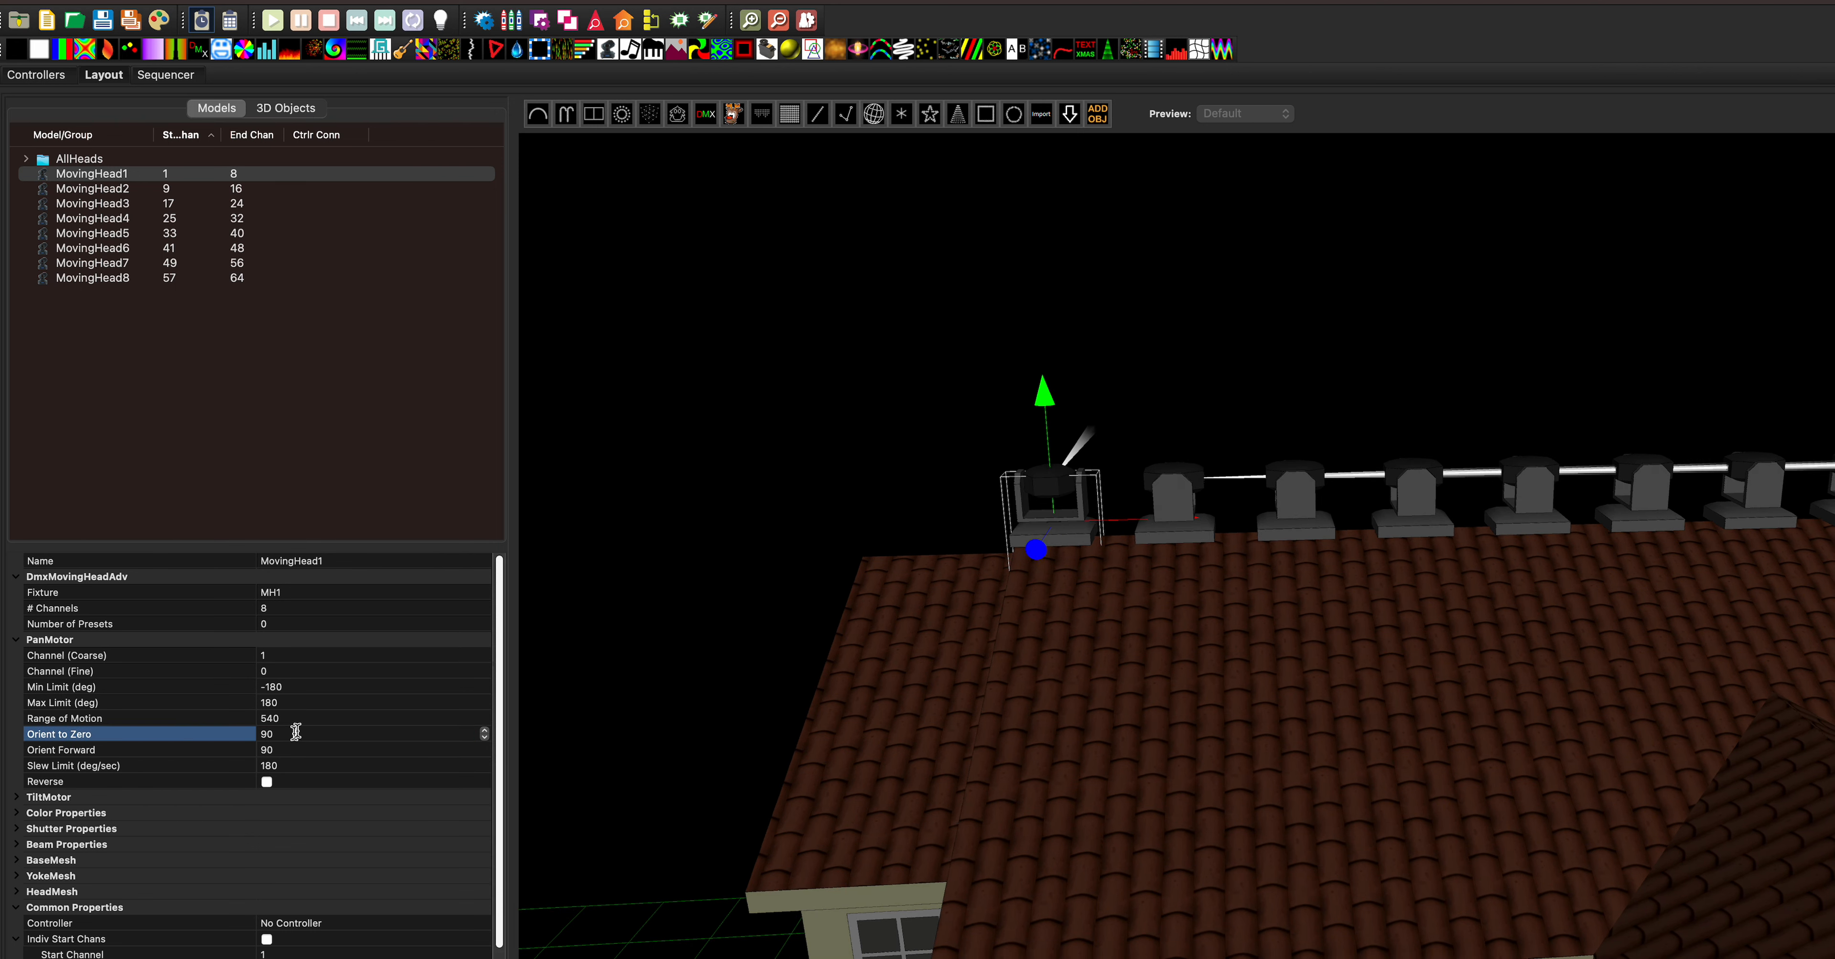
click(288, 733)
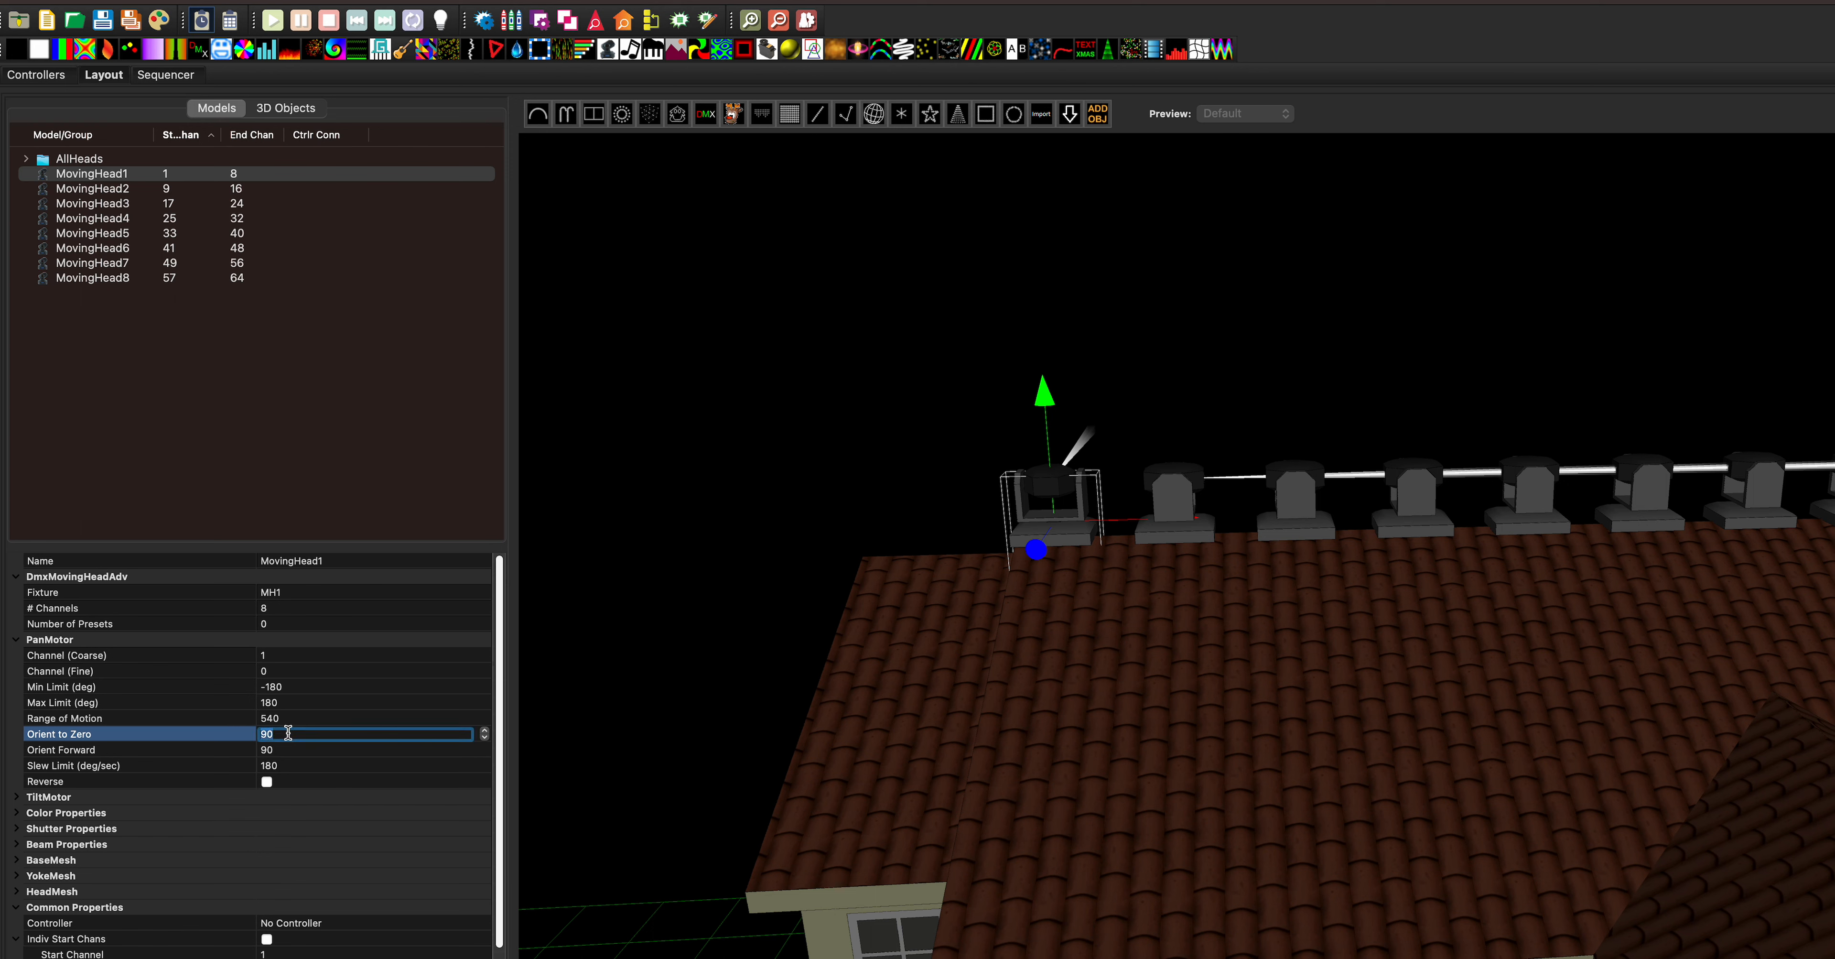
text(0)
key(Return)
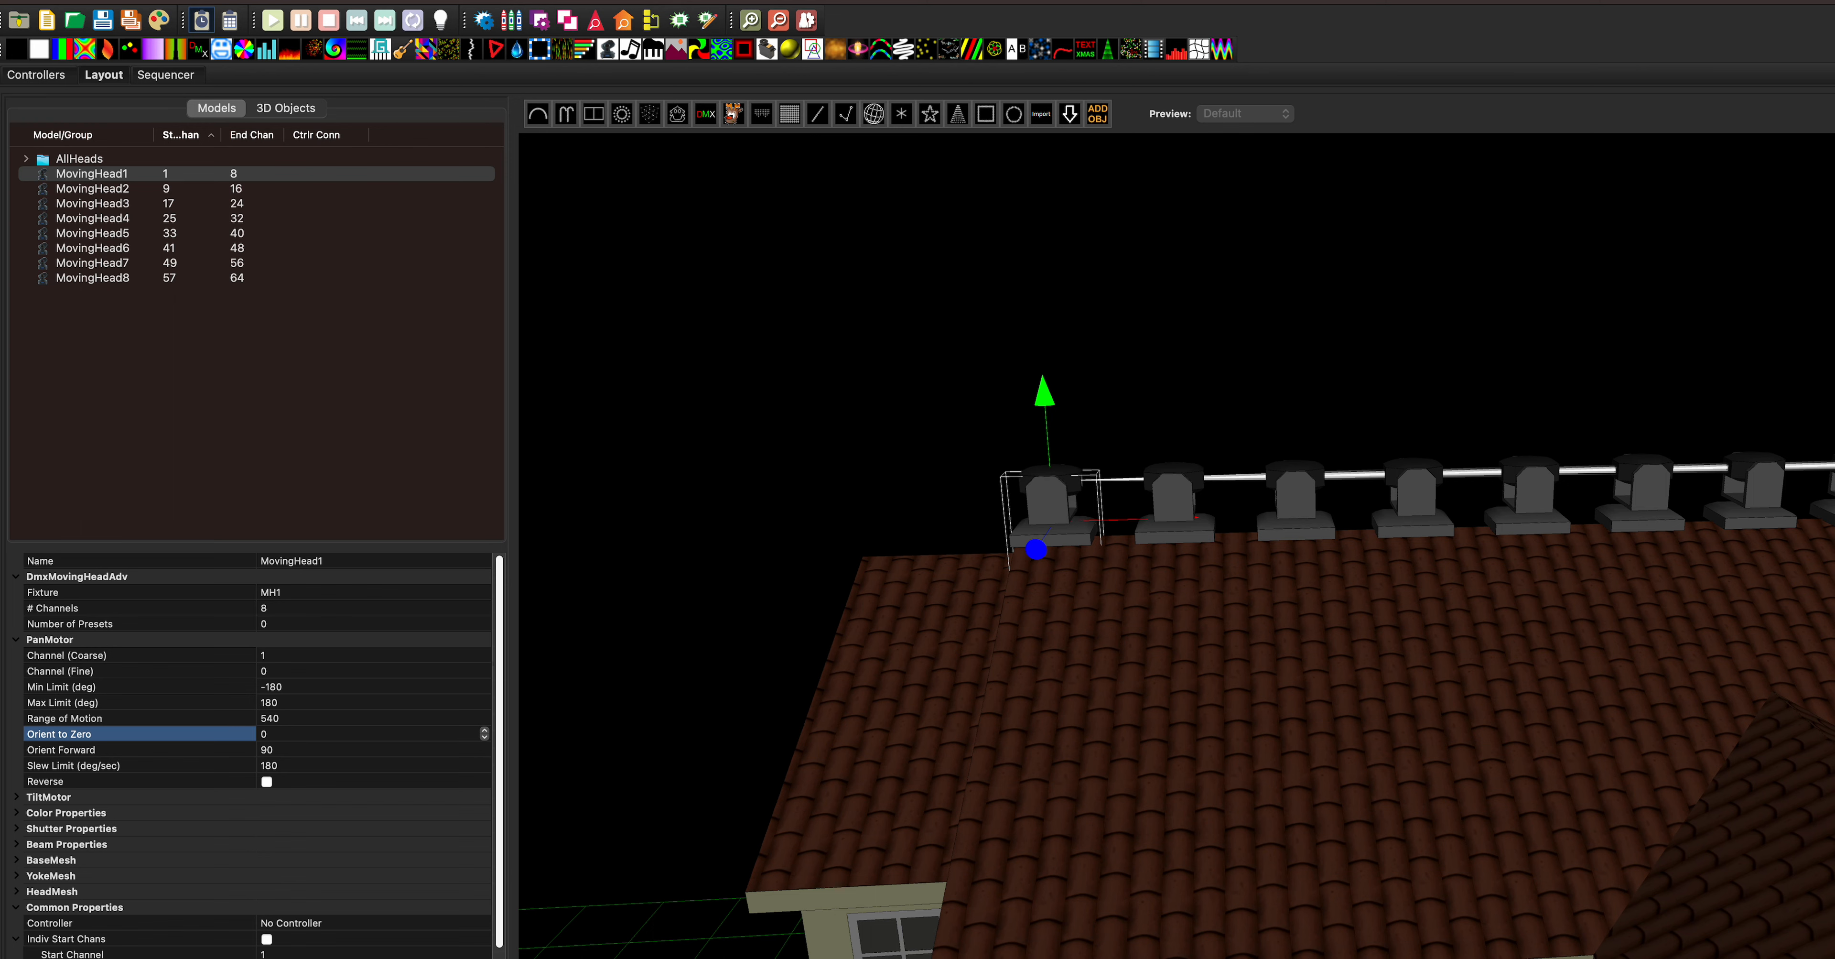
- Set the pan motor's Orient to Zero for MovingHead1 to 180
click(304, 735)
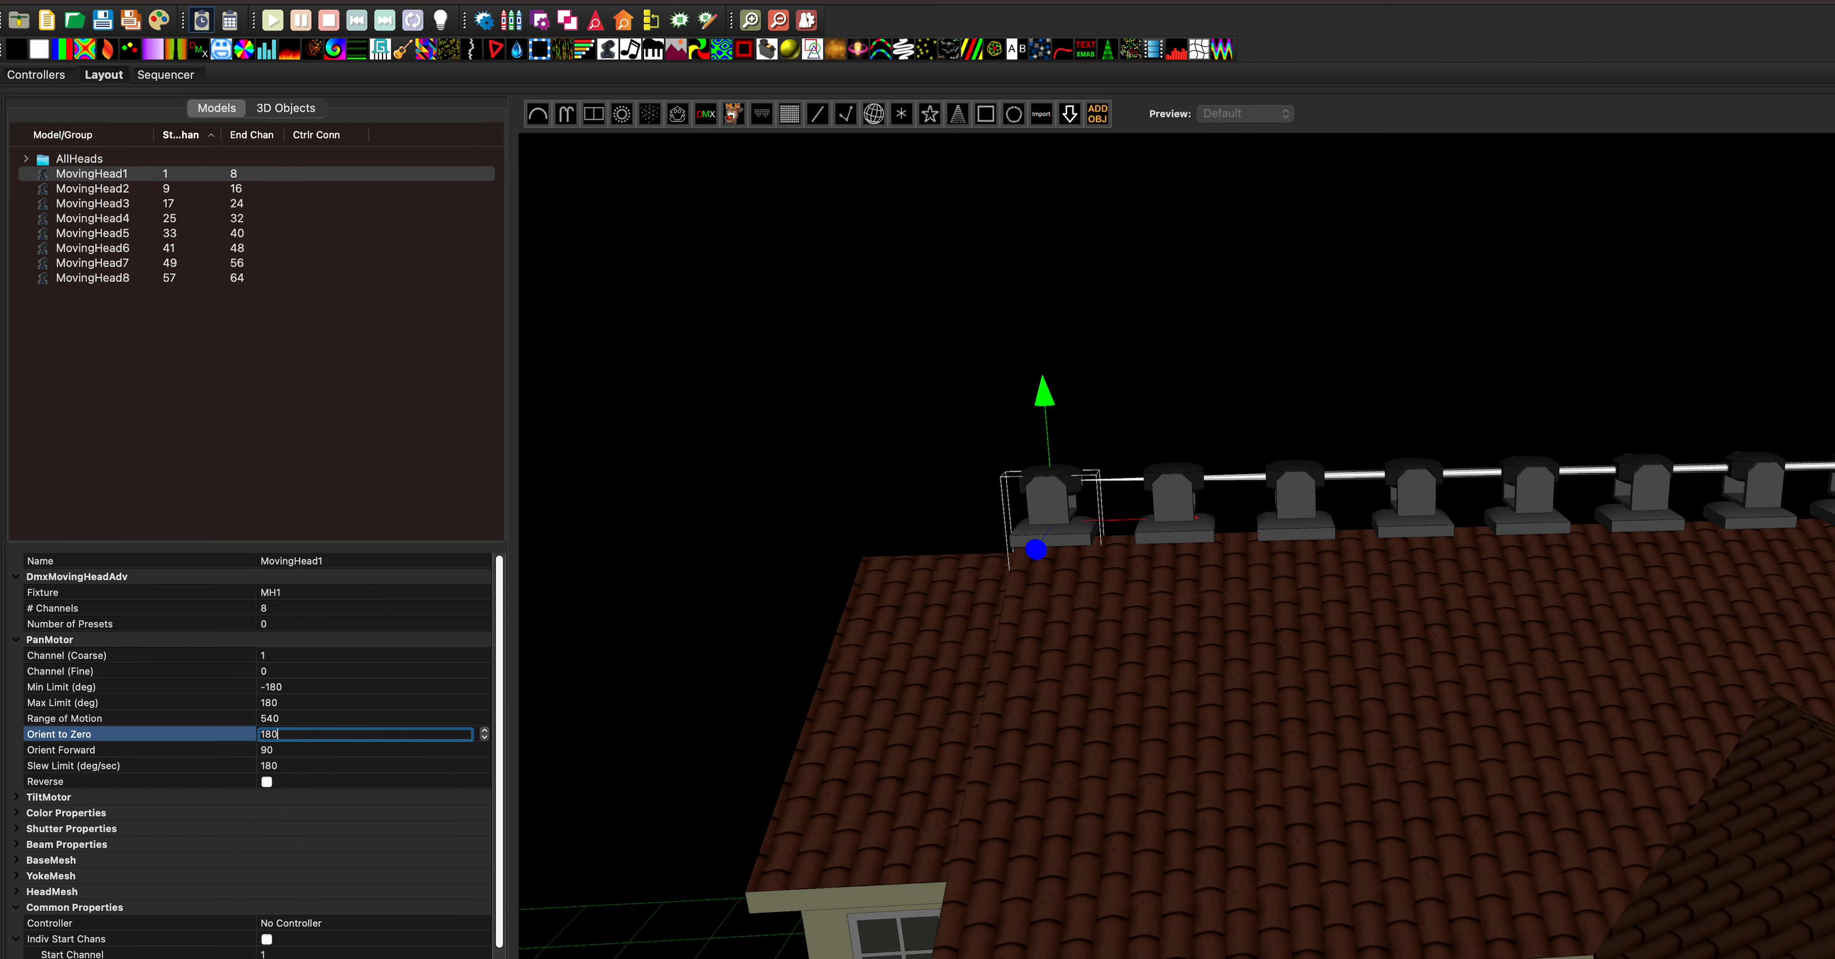
key(Return)
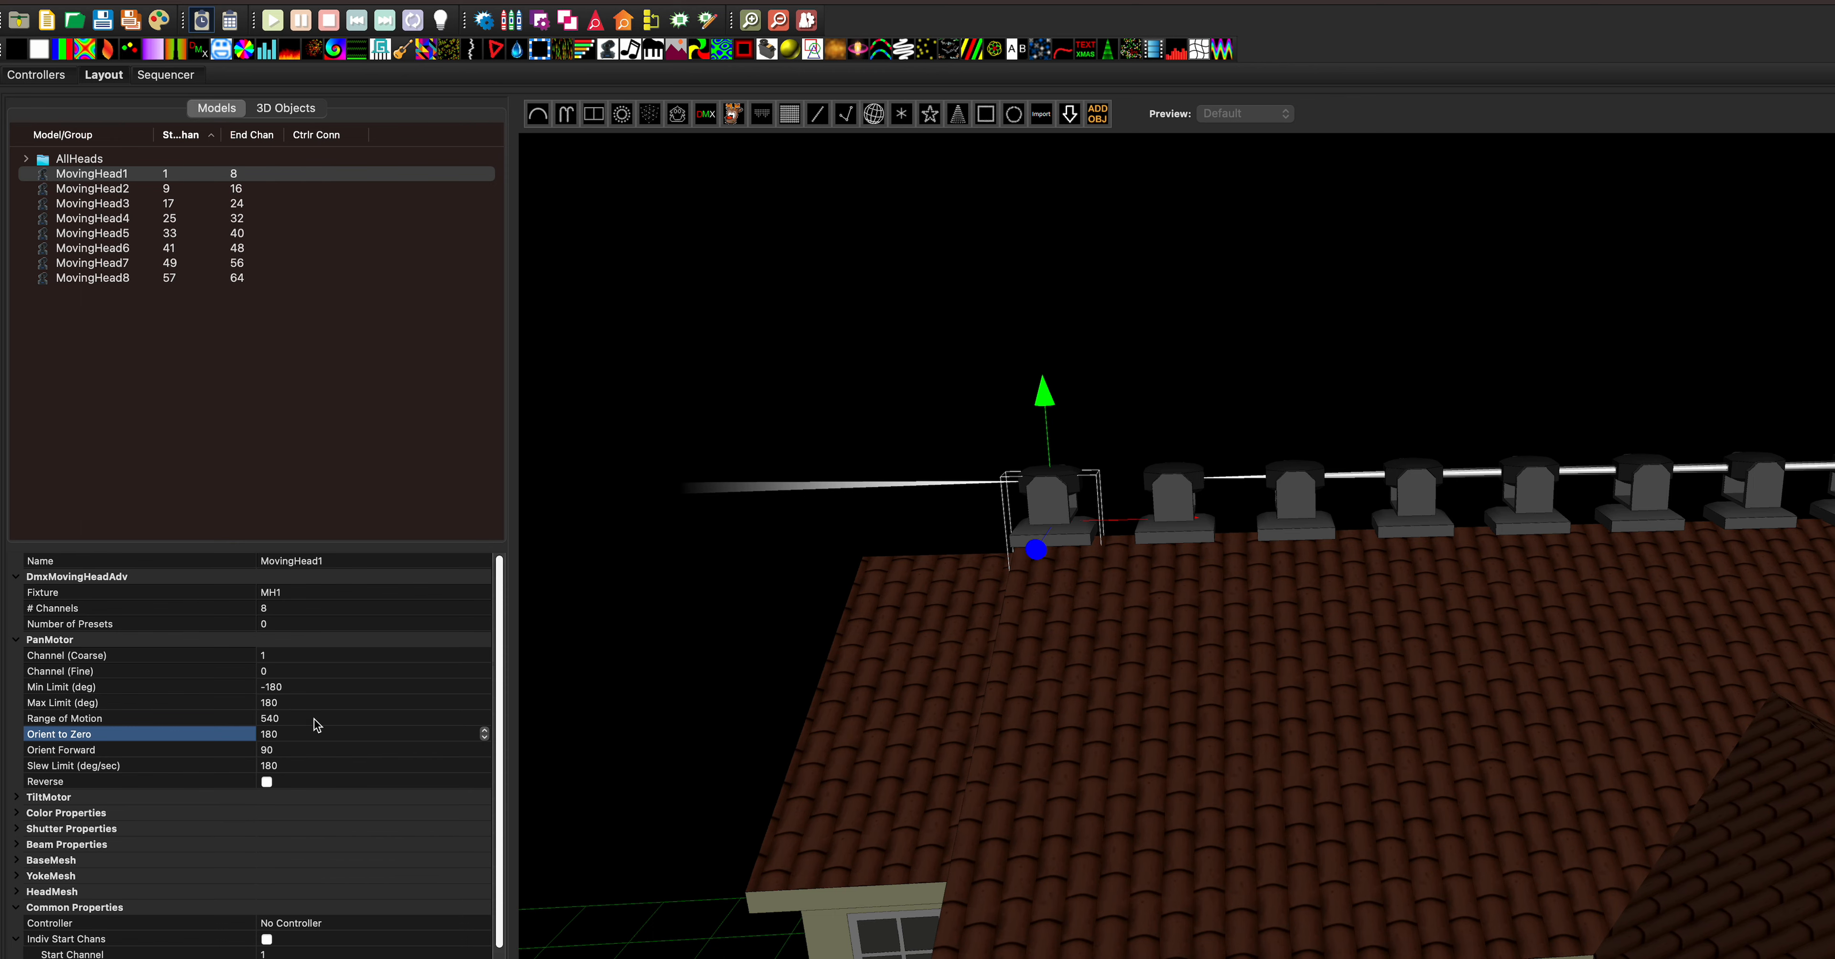
mouse_move(1209, 609)
mouse_down()
mouse_move(1189, 616)
mouse_move(1212, 612)
mouse_up()
drag(1443, 602, 1158, 484)
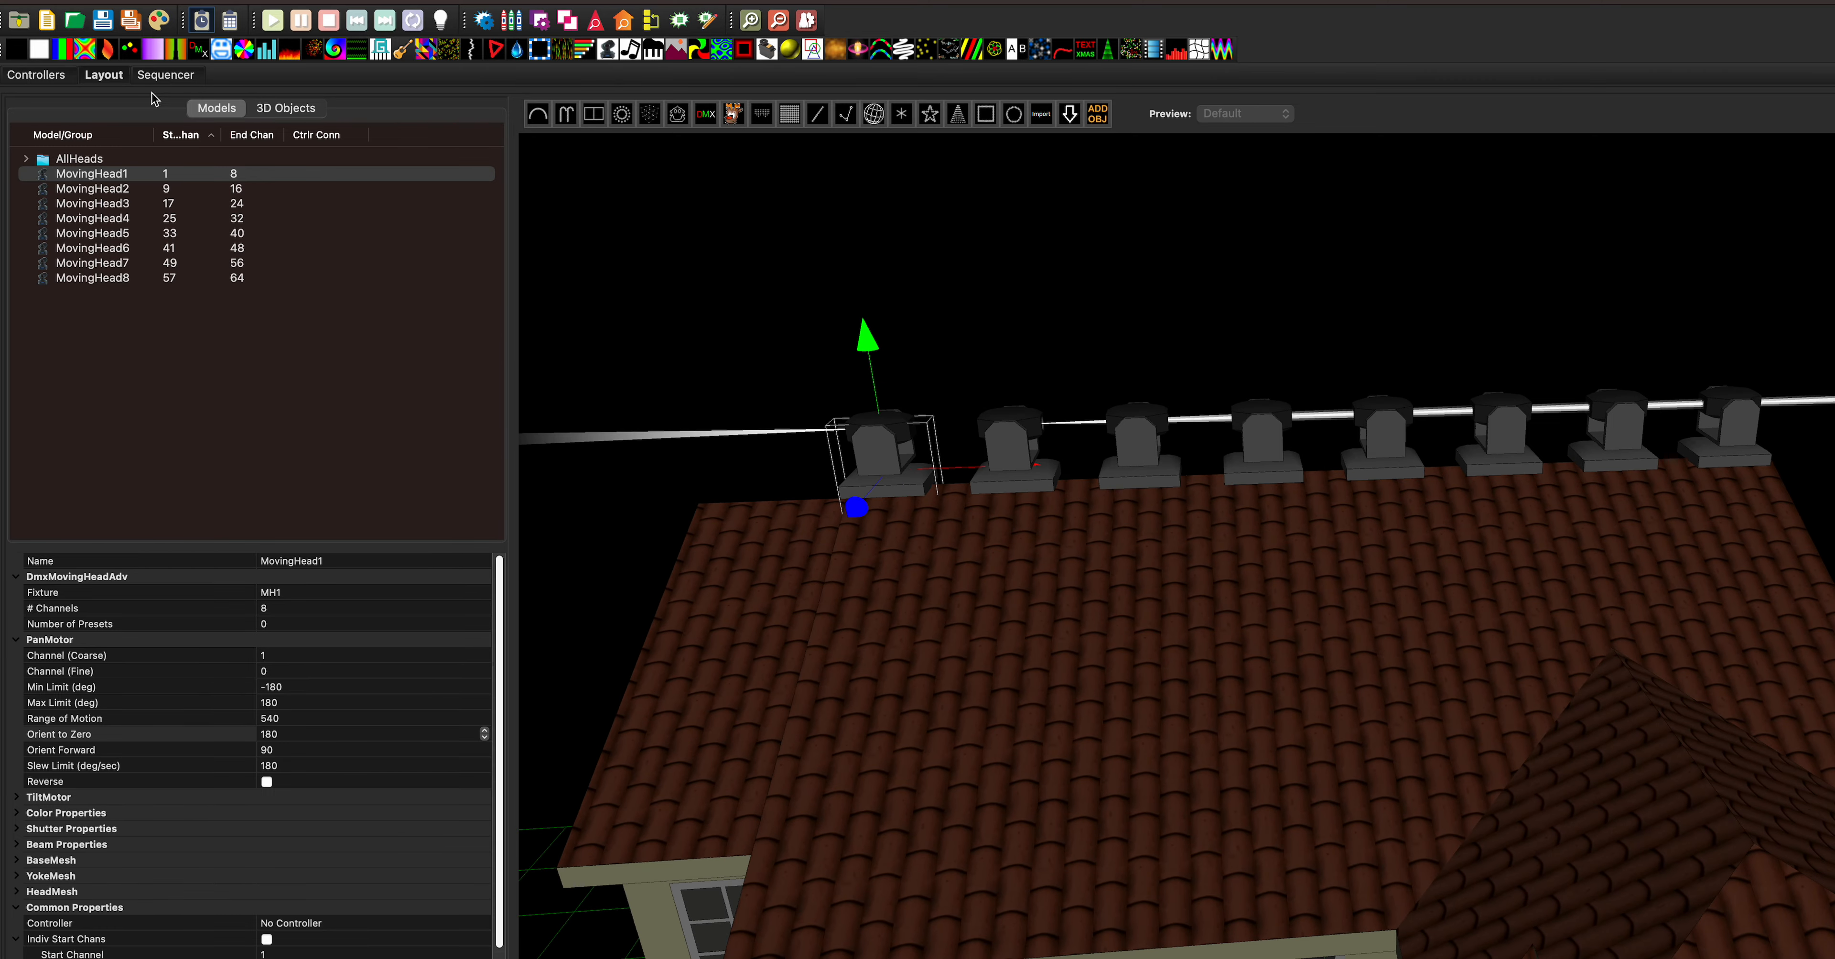
- In the Sequencer, move the House Preview clear of the timeline and reselect the Moving Head effect to check MovingHead1's beam
click(167, 75)
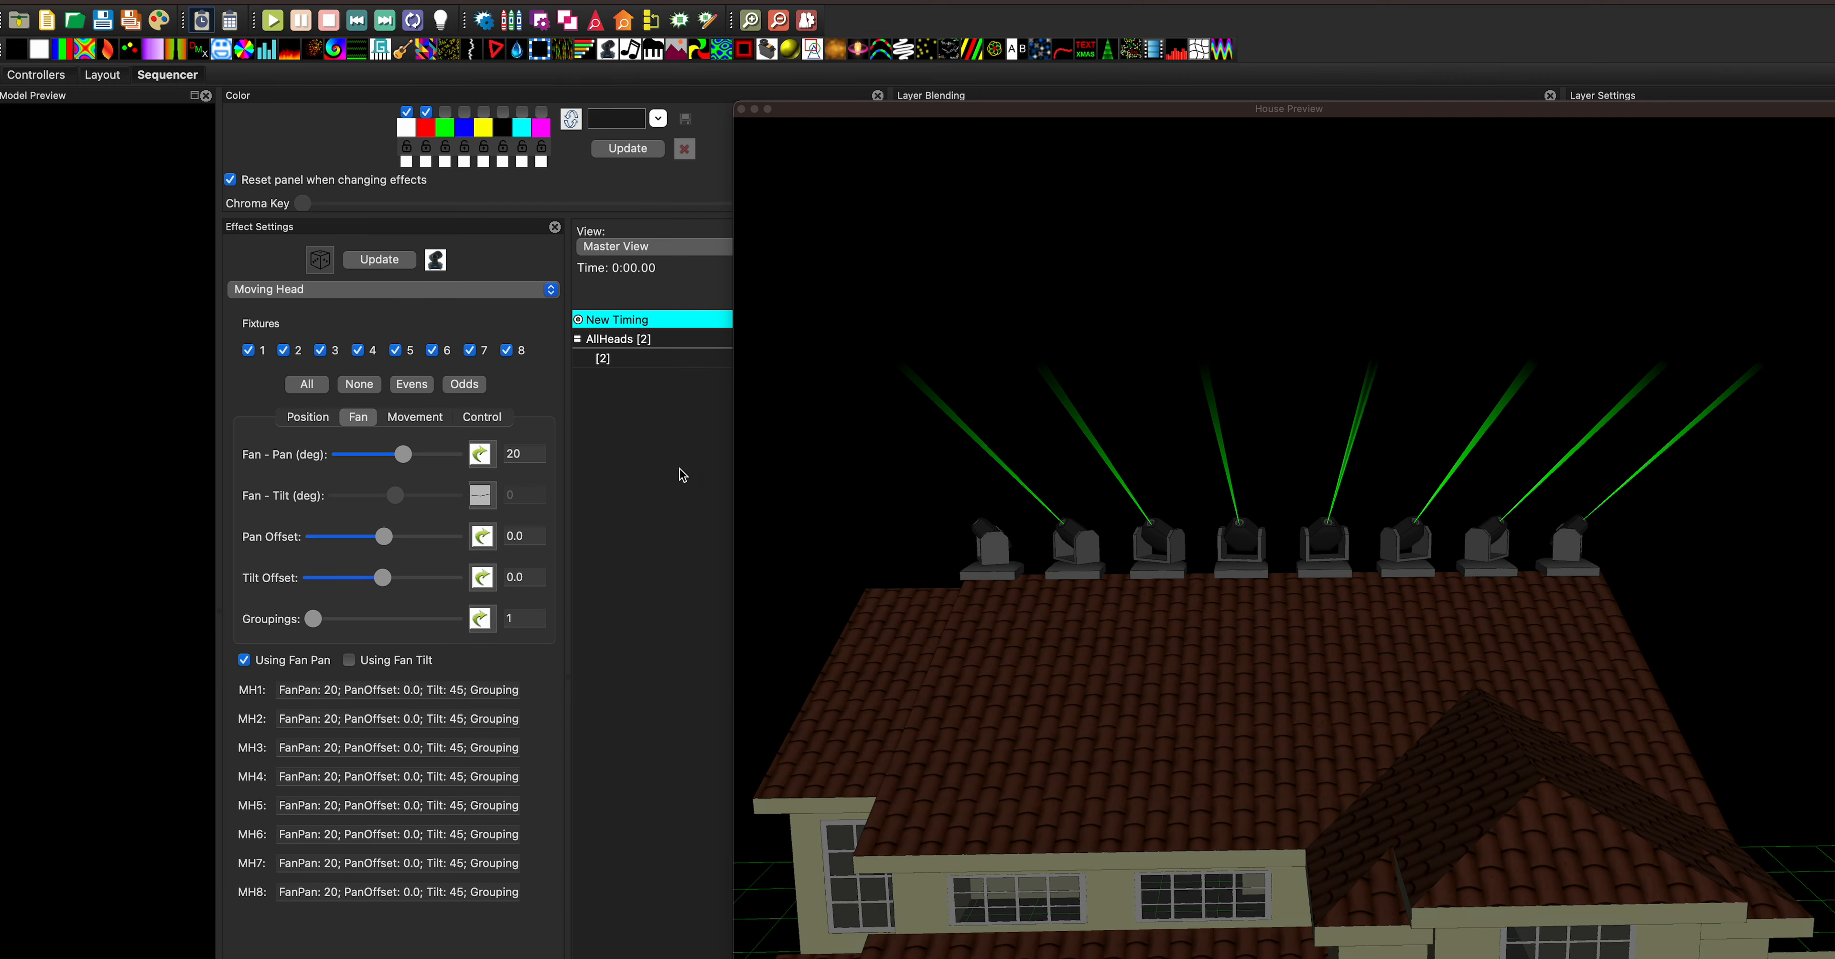
drag(868, 112, 1025, 143)
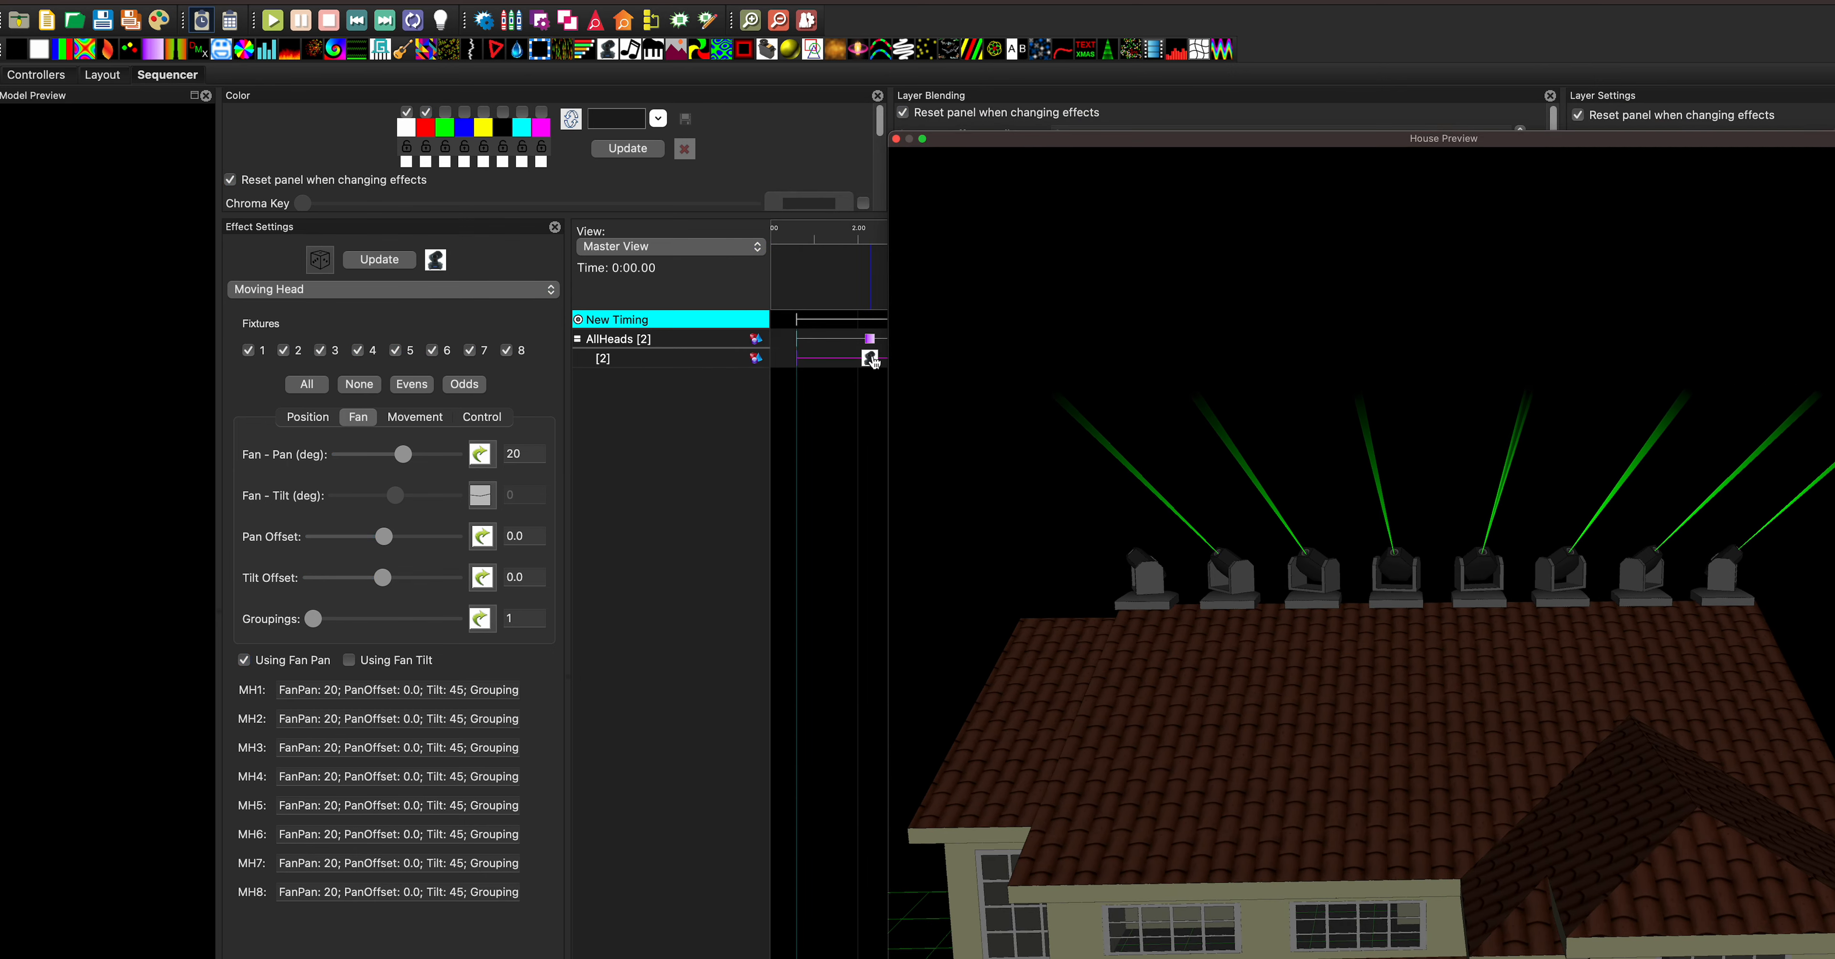
click(872, 359)
mouse_move(1447, 681)
mouse_down()
mouse_move(1430, 675)
mouse_move(1445, 675)
mouse_up()
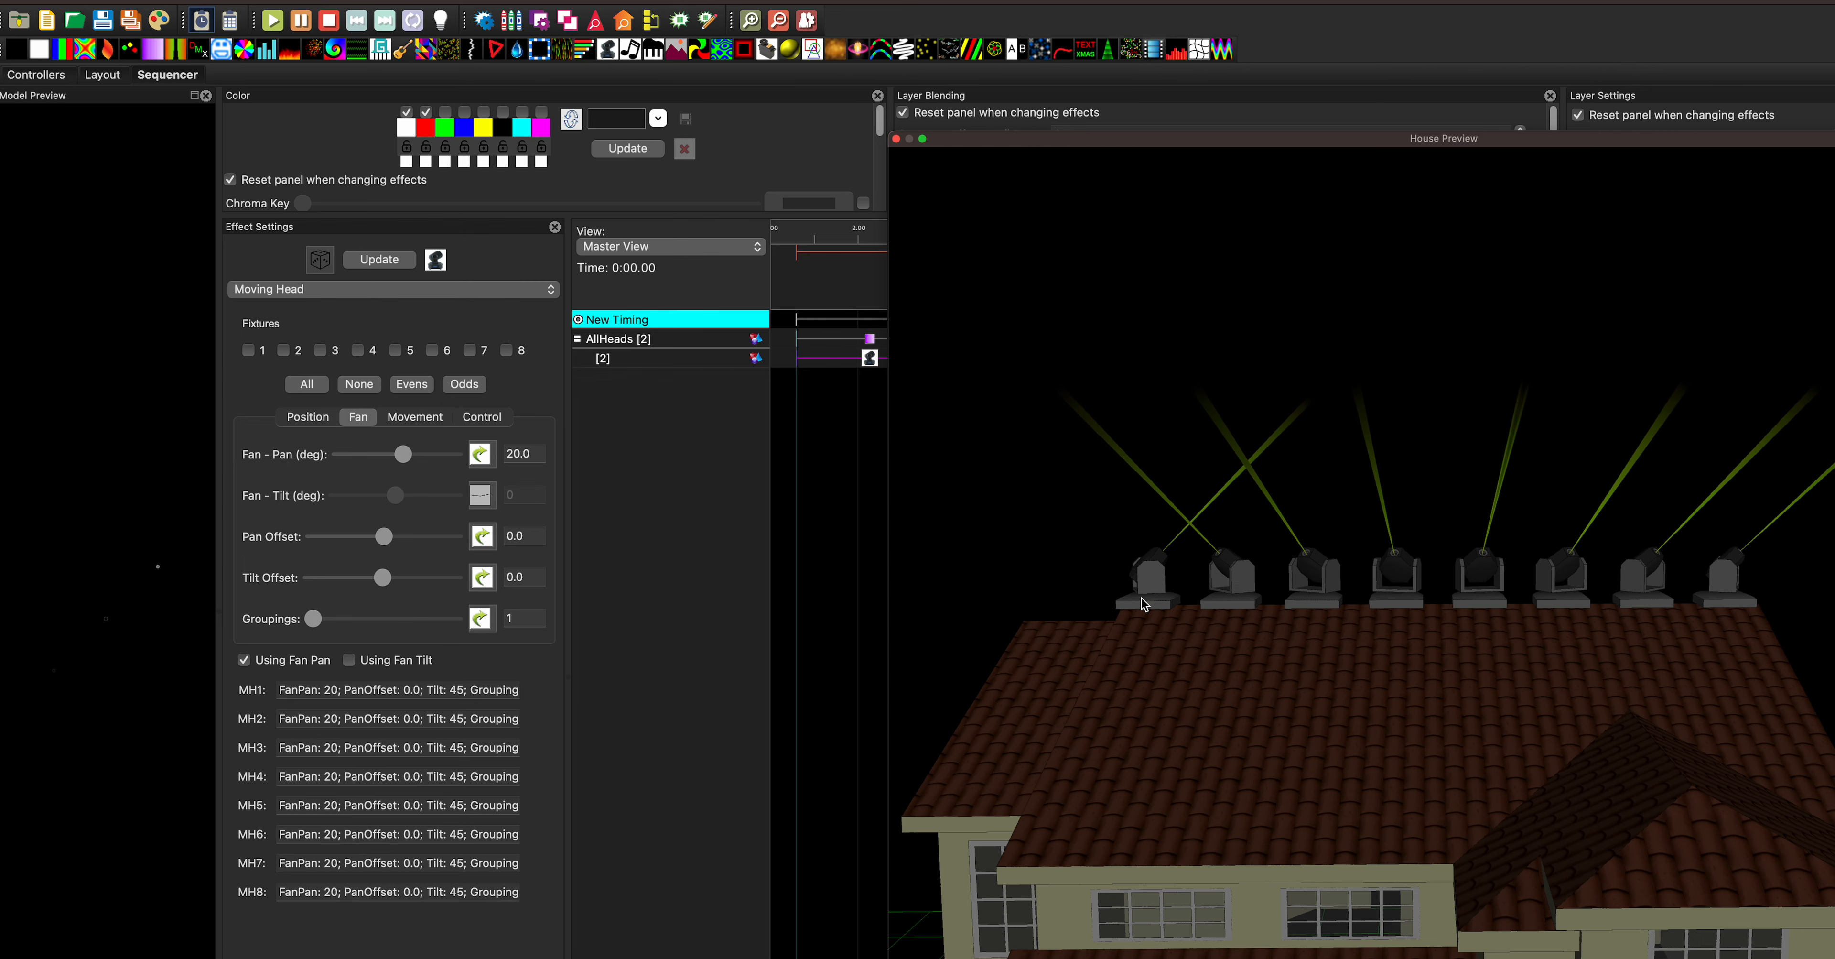
- Set MovingHead1's pan Orient Forward to 270 in the Layout and reselect the Moving Head effect in the Sequencer to recheck the fan
click(105, 74)
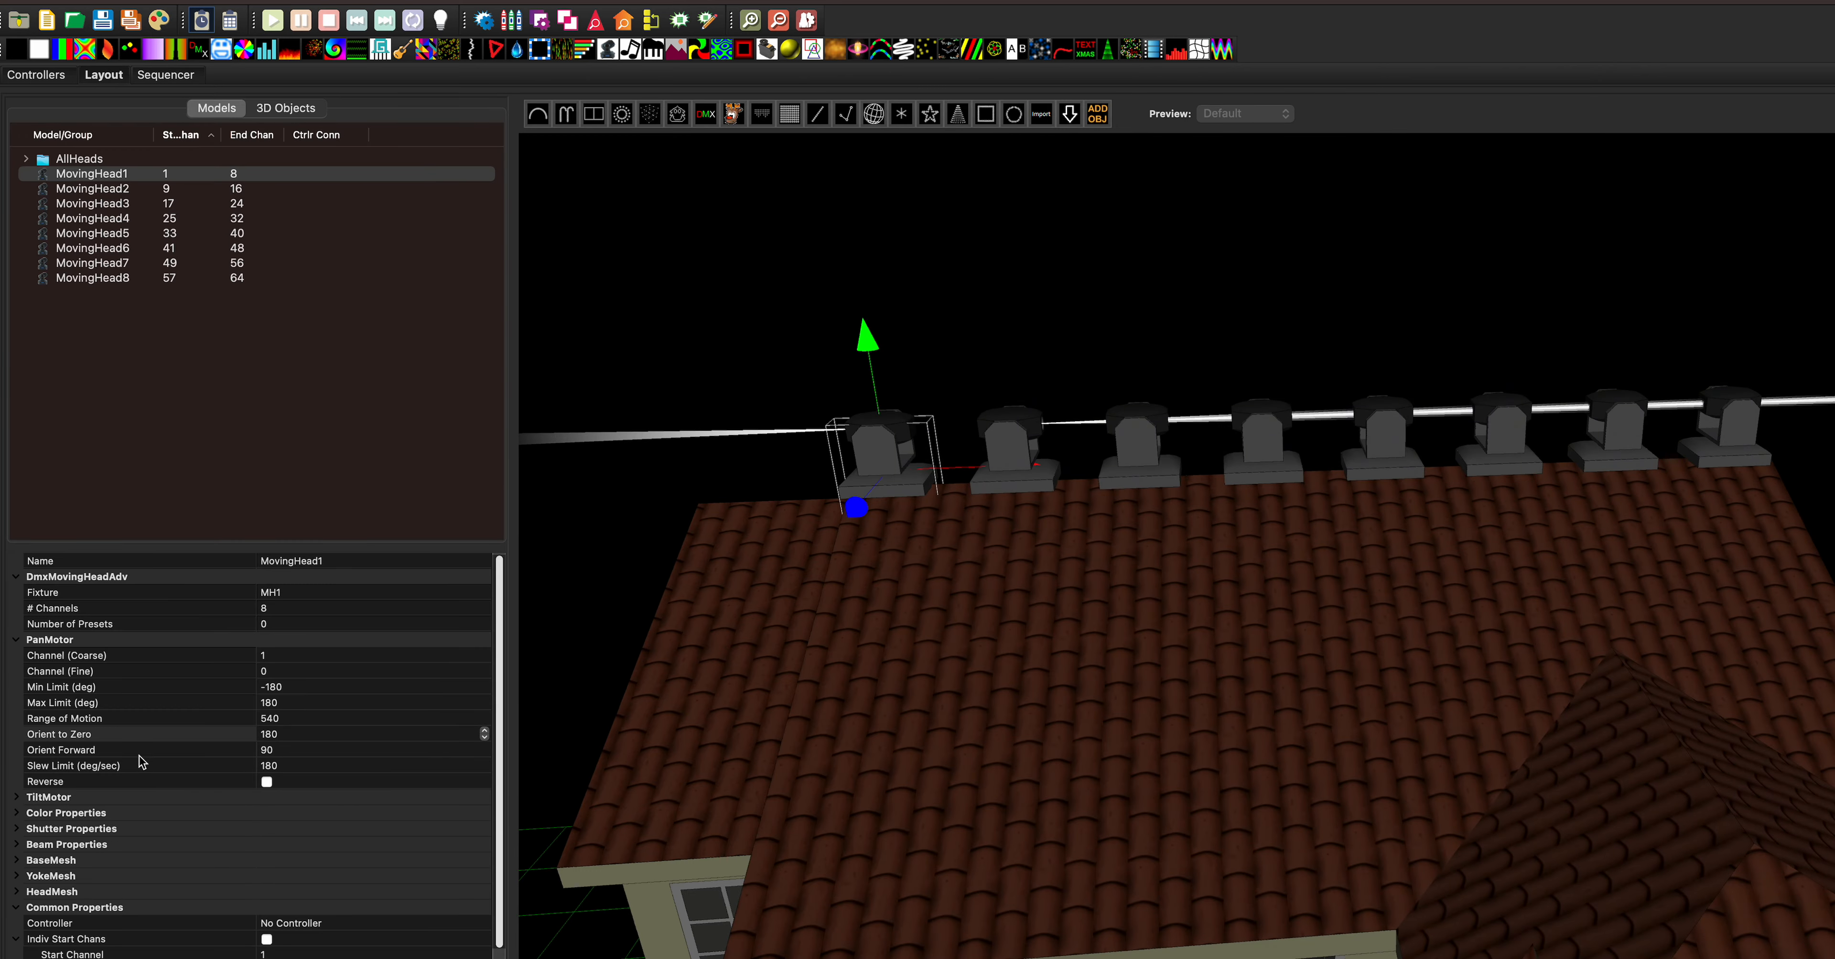
click(72, 751)
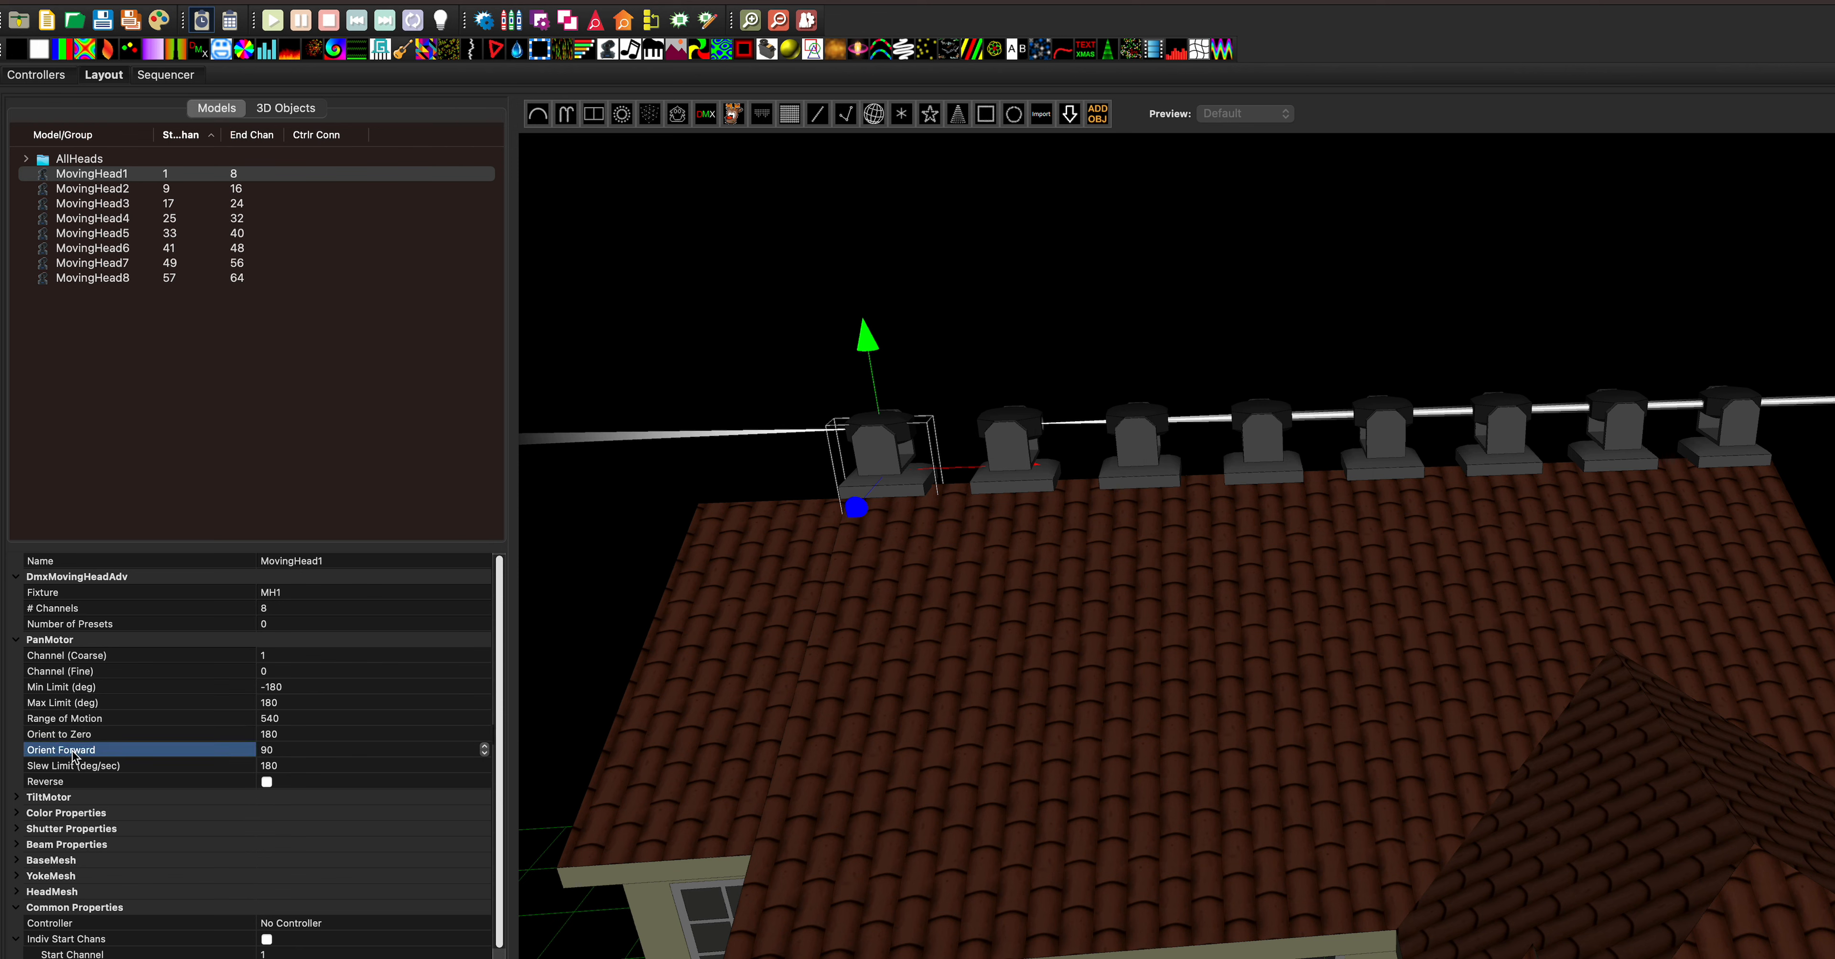
click(302, 754)
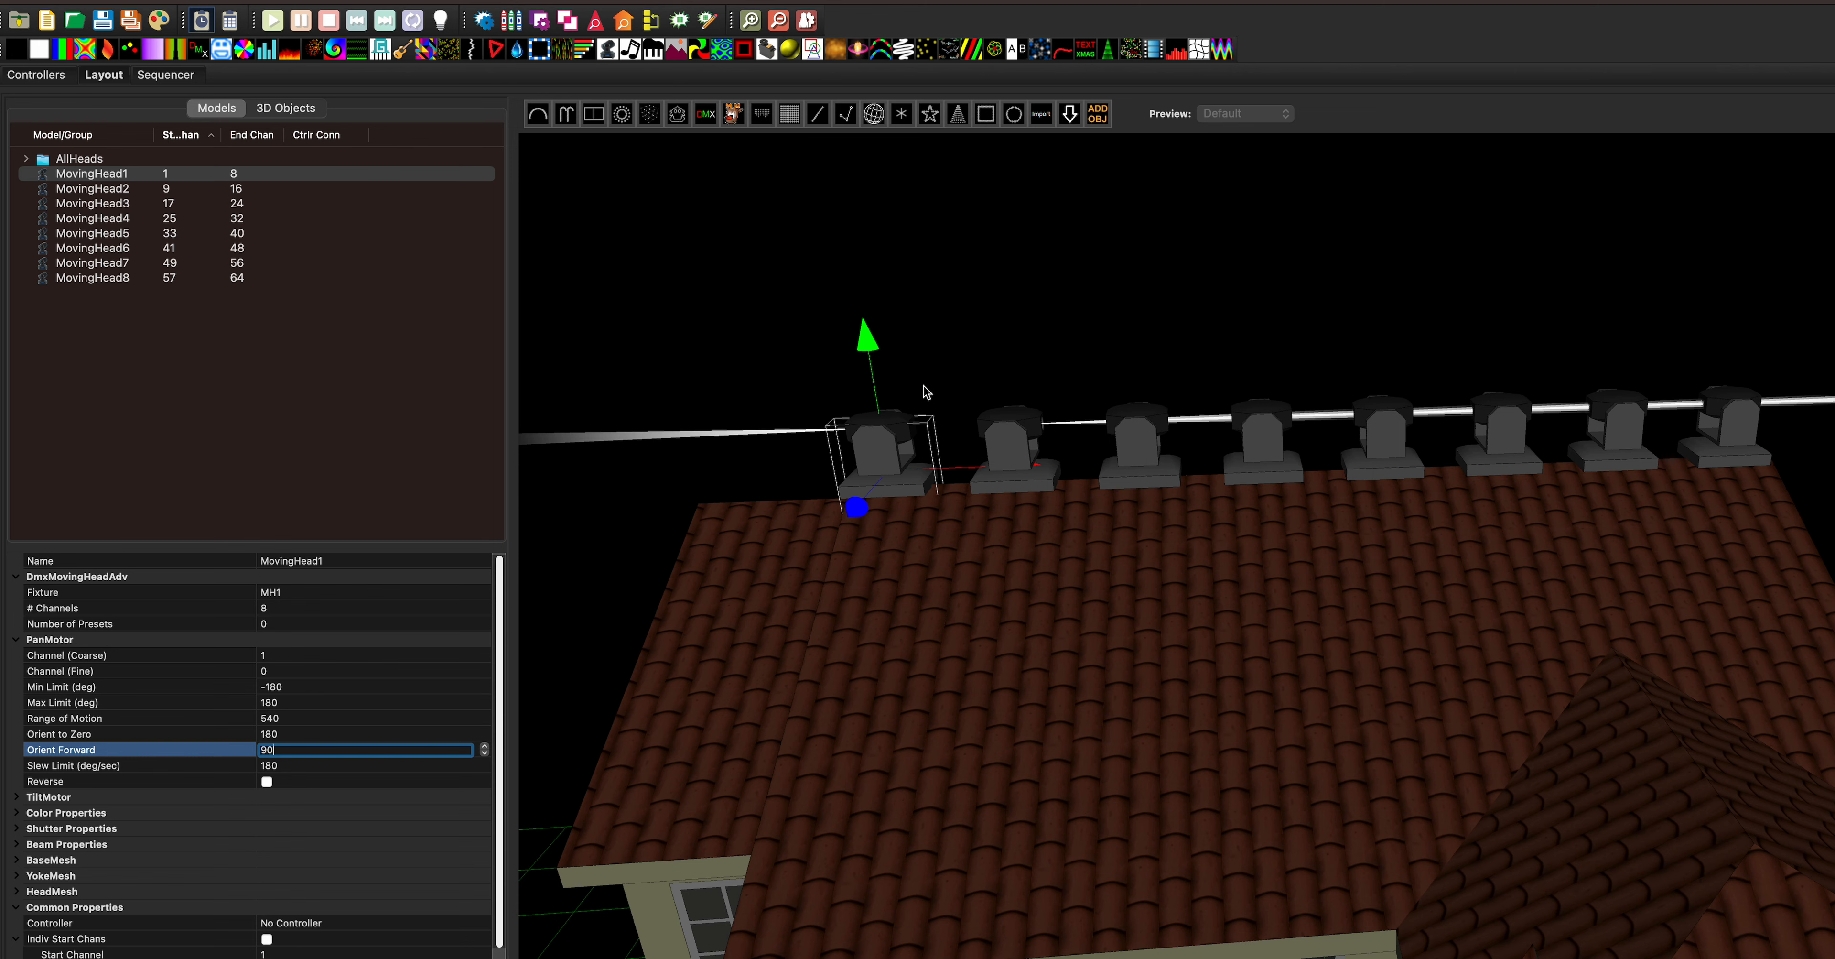
text(27)
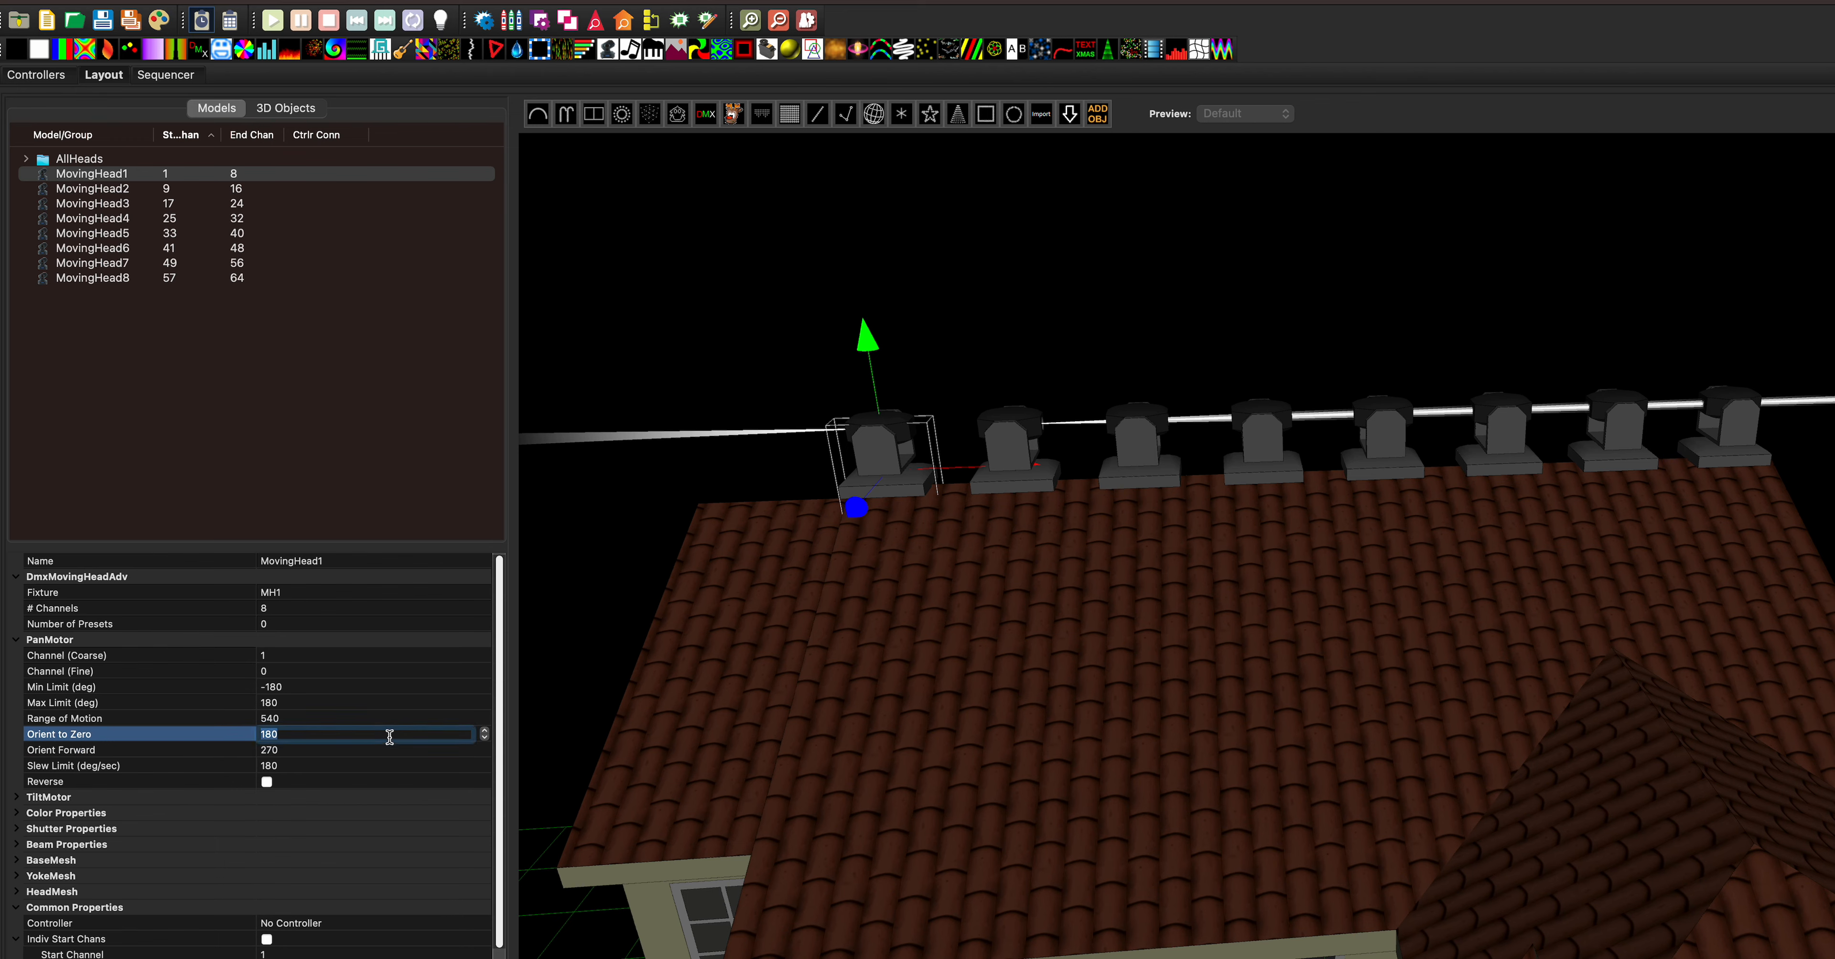
click(172, 81)
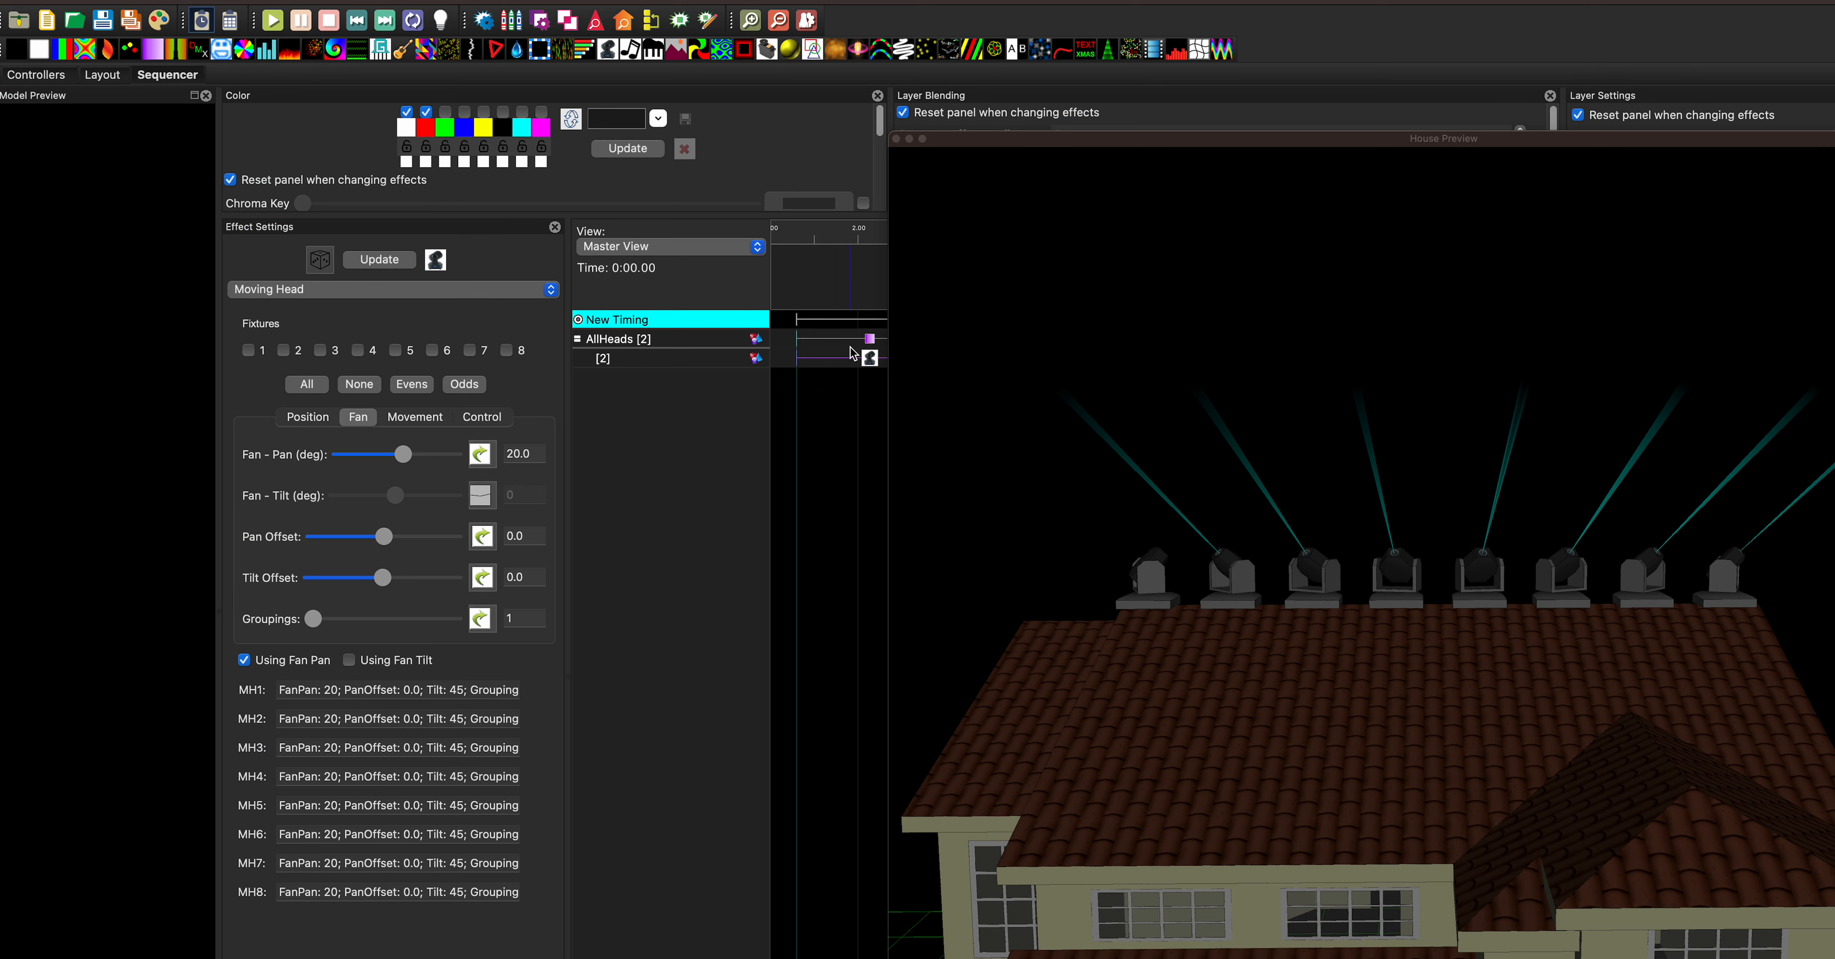
click(868, 361)
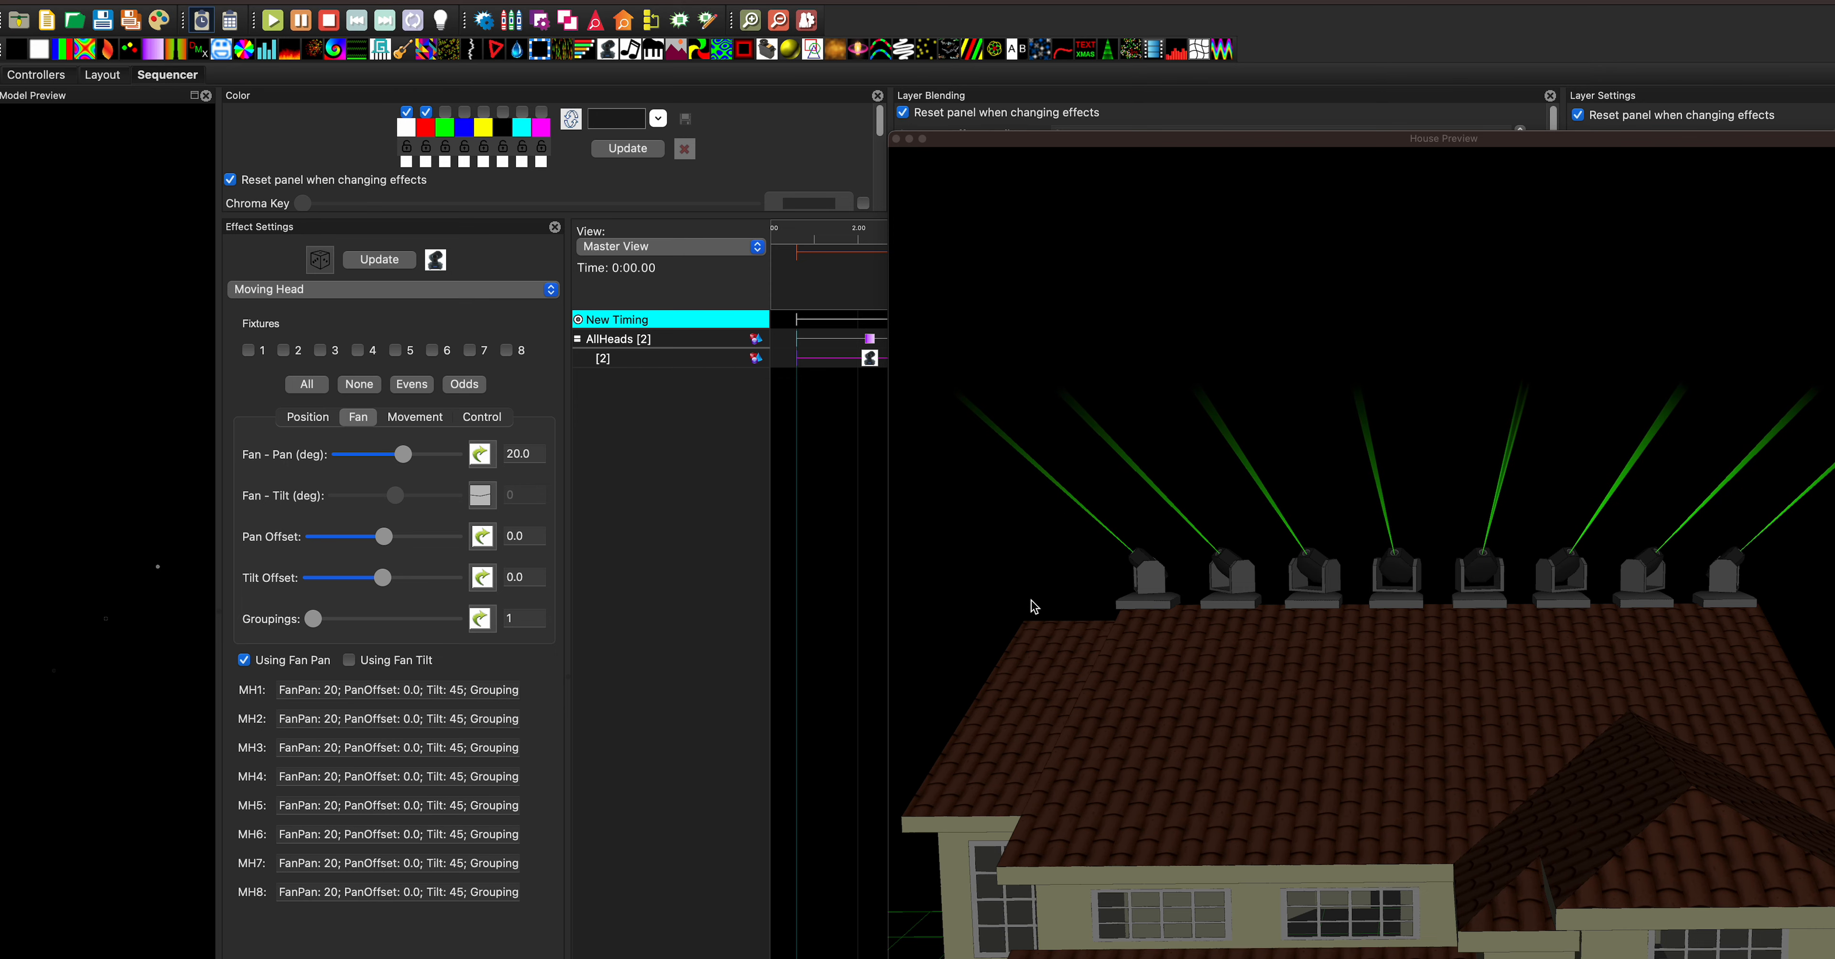
- Compare the beam directions of all eight heads in the 3D layout with the fanned beams in the Sequencer's House Preview
click(102, 74)
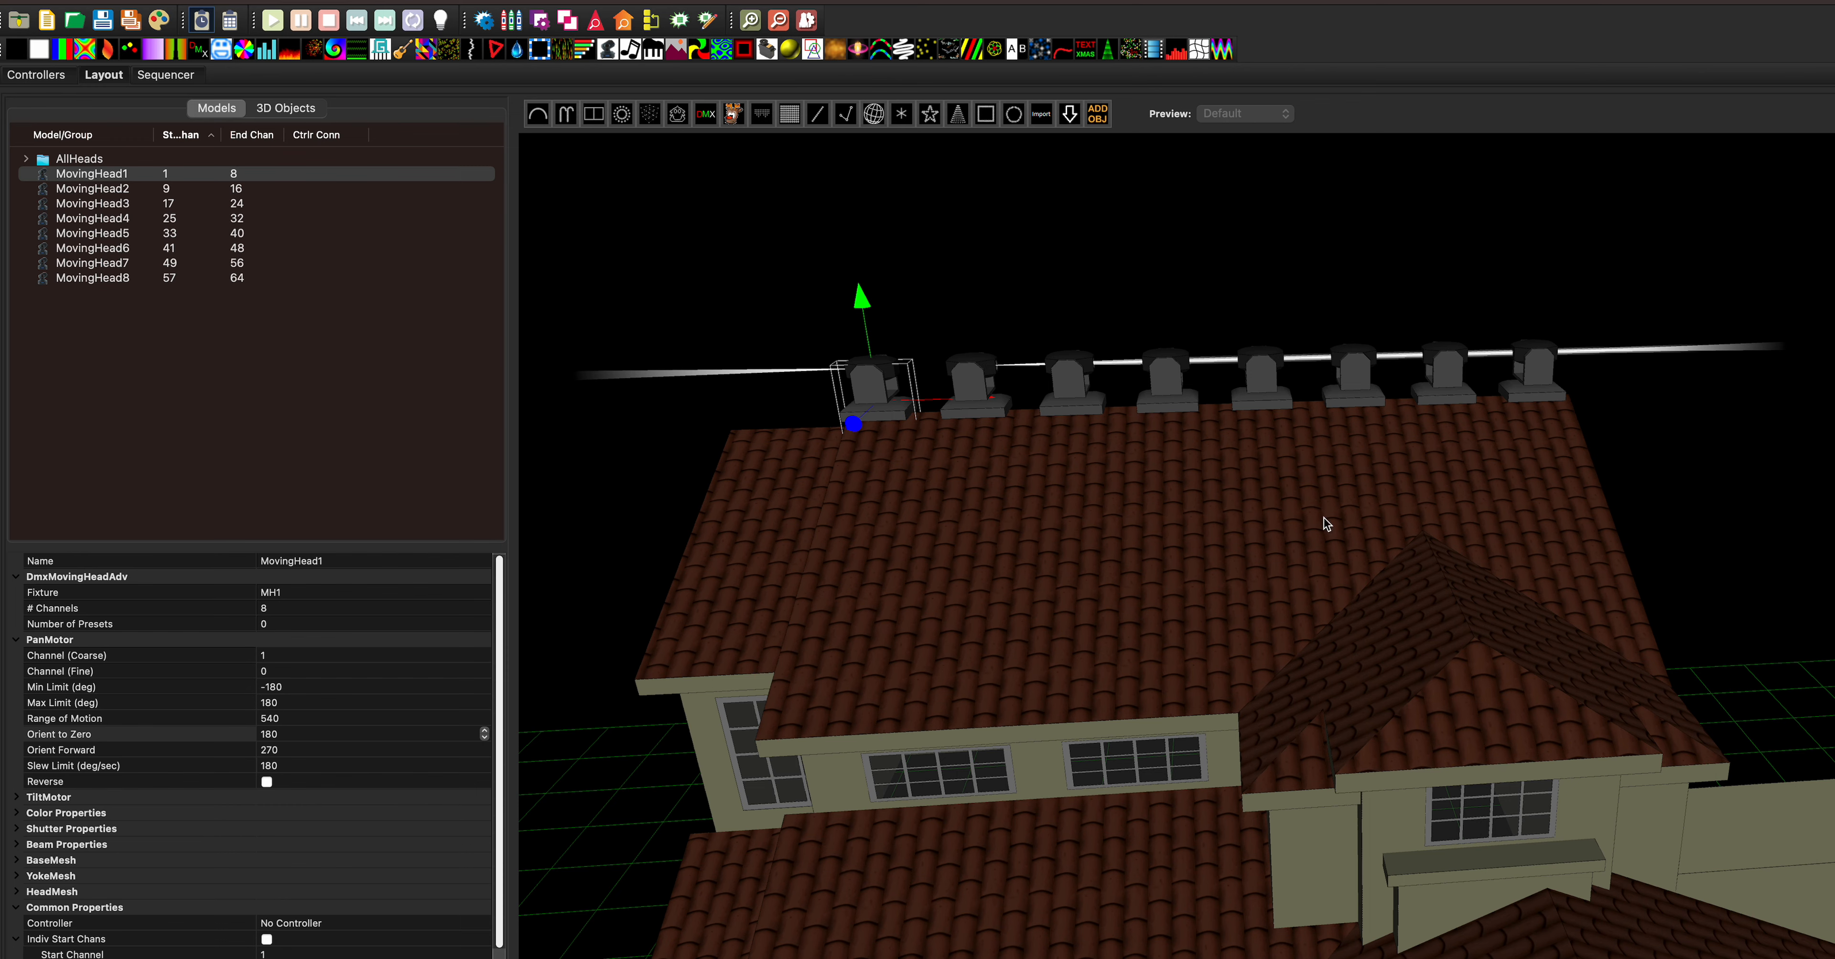
drag(1345, 516, 1205, 469)
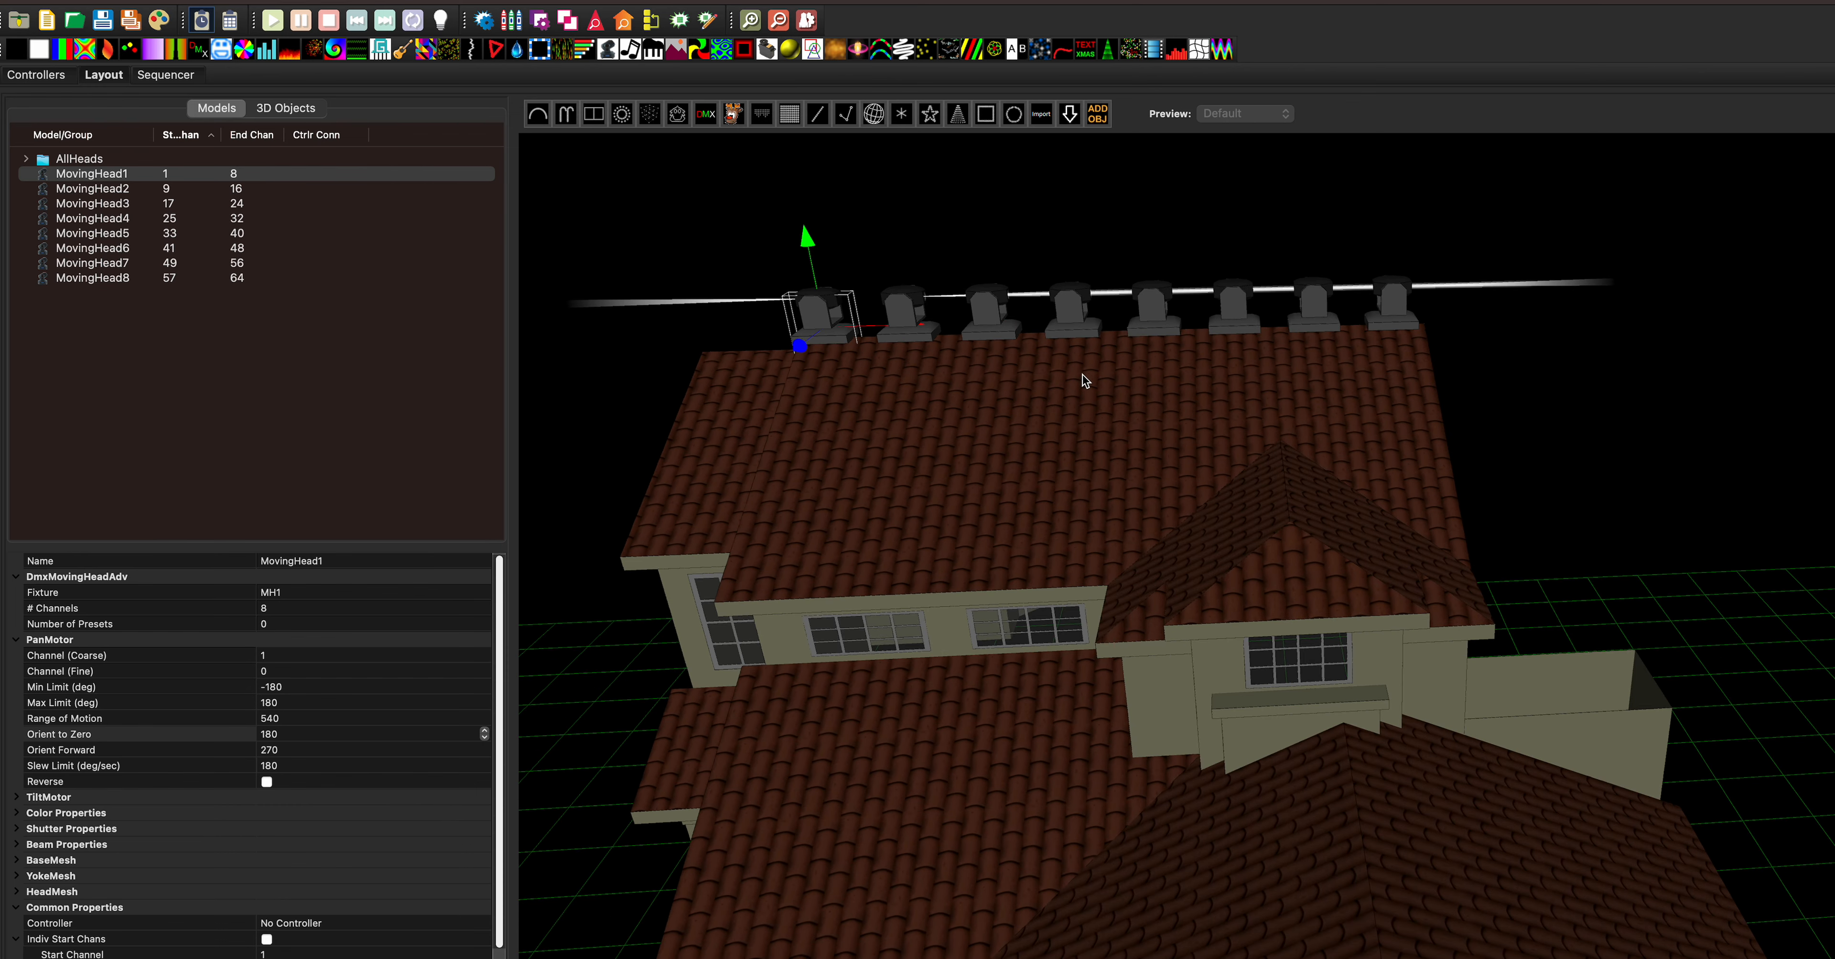
drag(1082, 378, 1177, 487)
drag(1198, 558, 1196, 548)
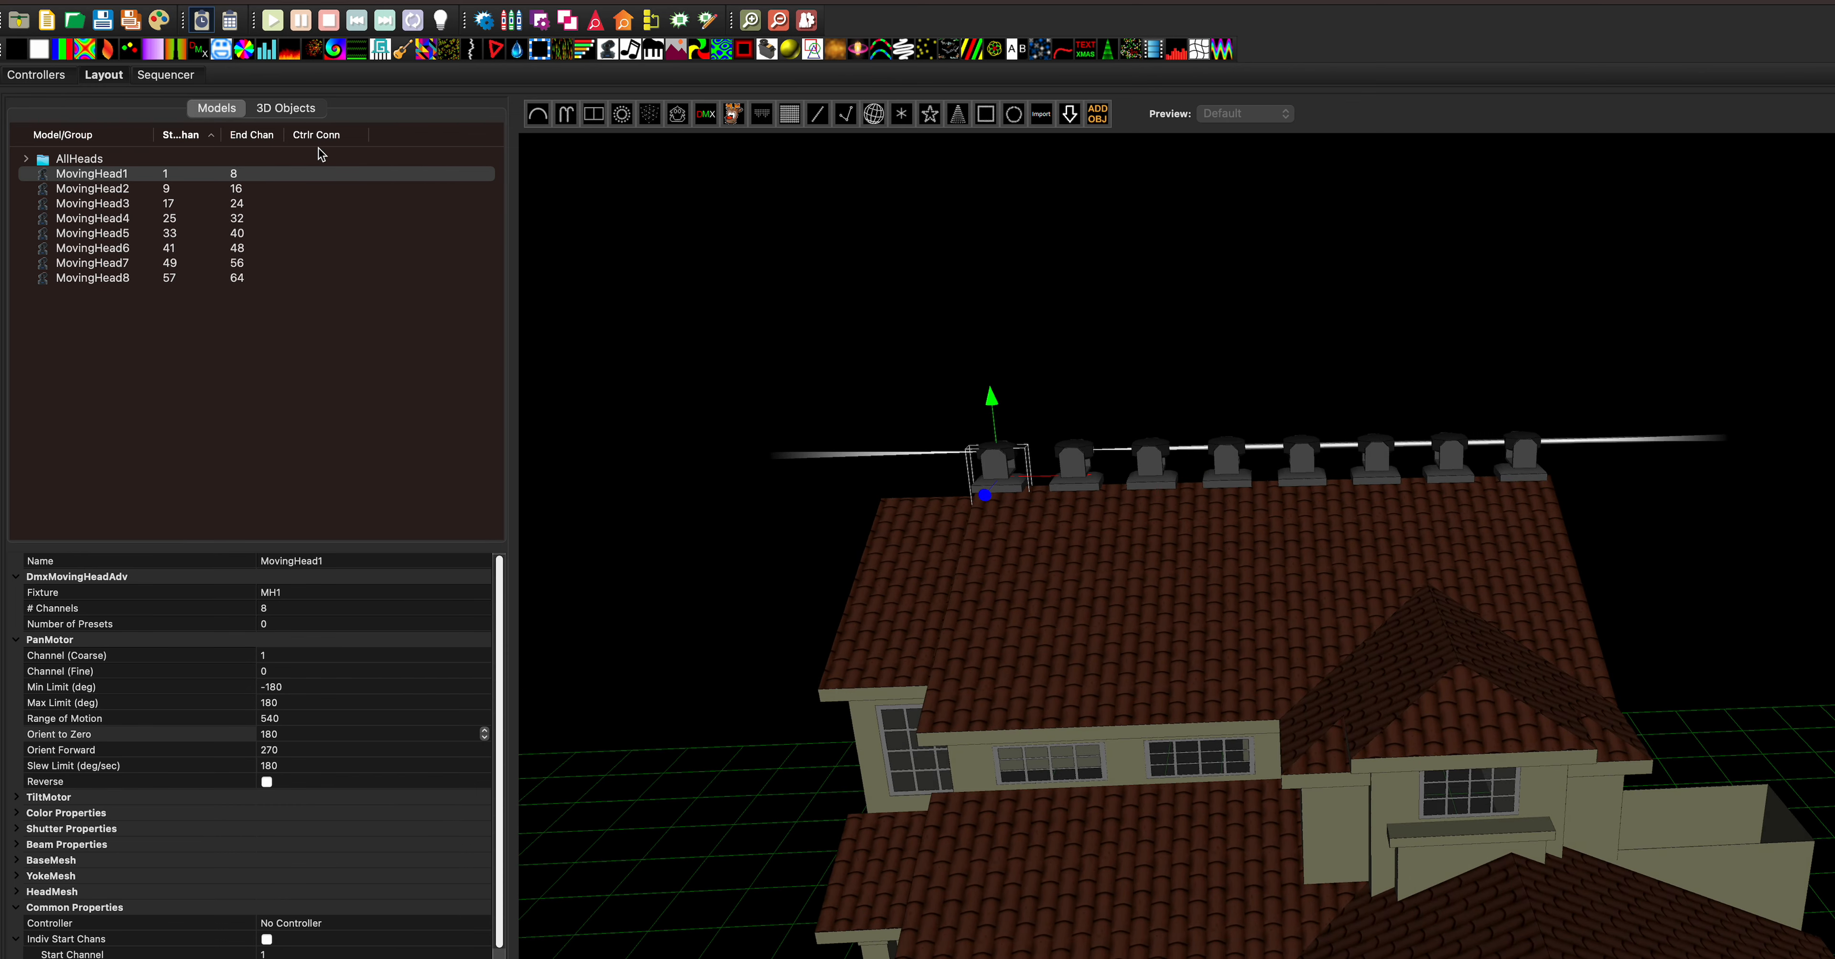
click(142, 78)
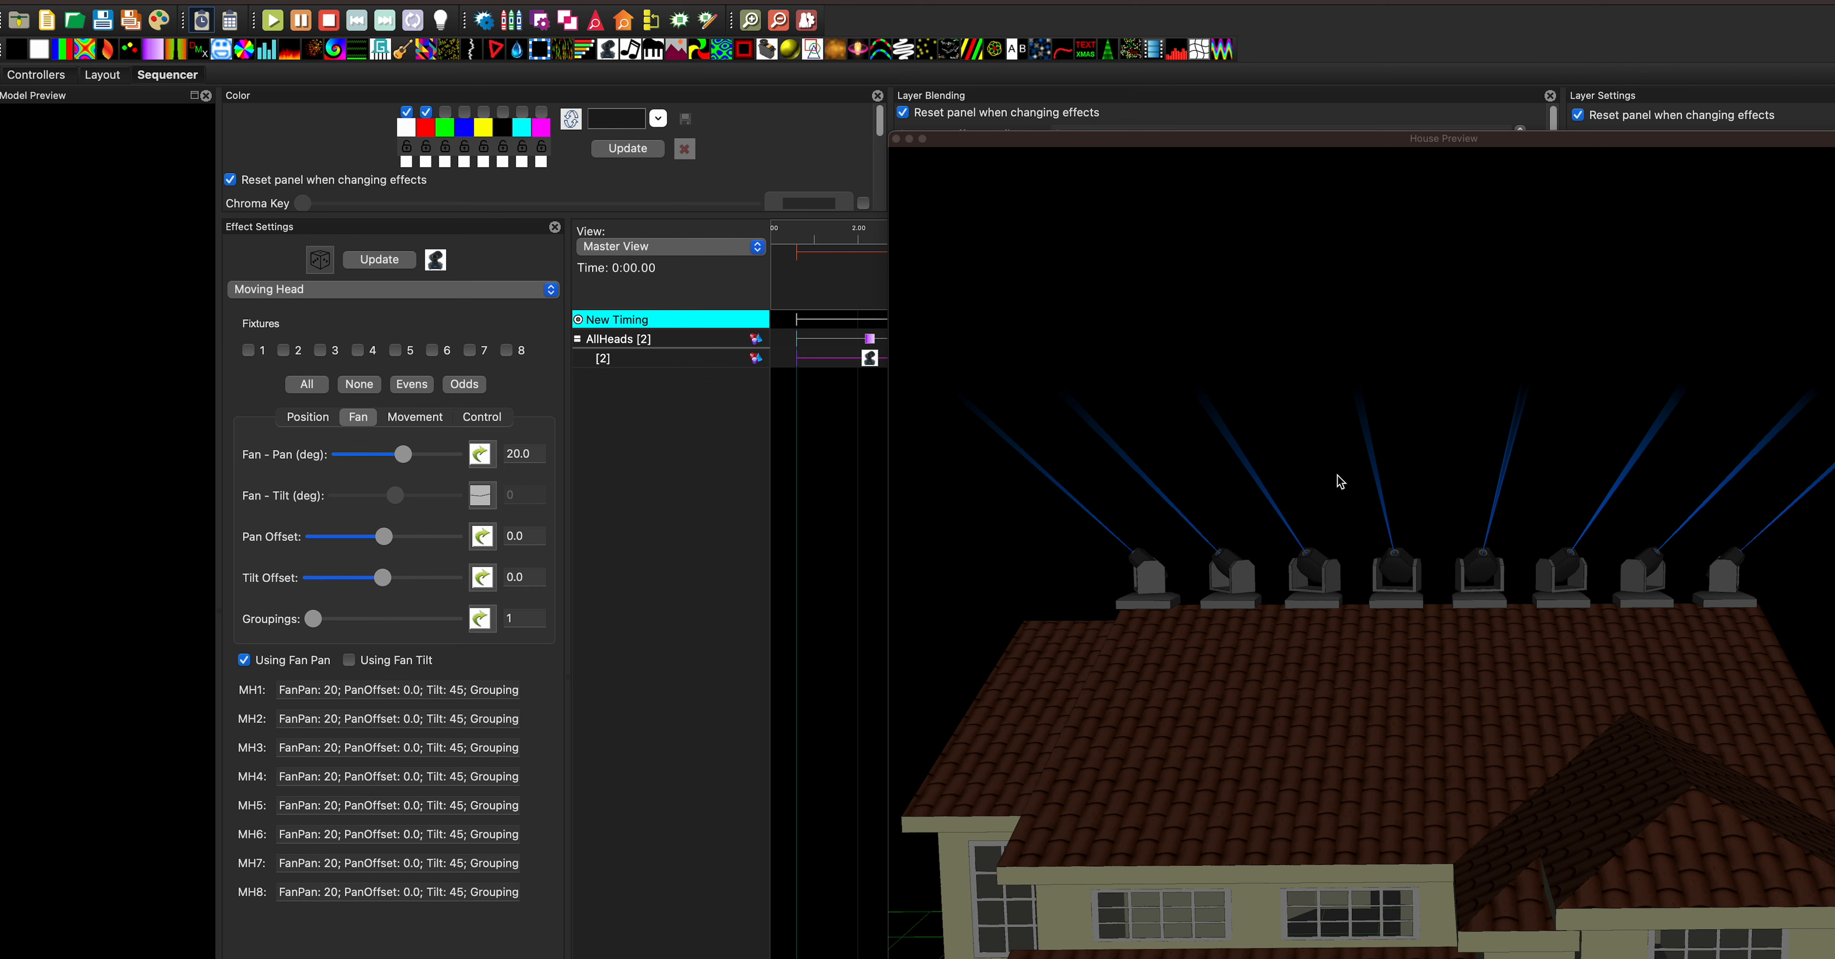
click(1396, 669)
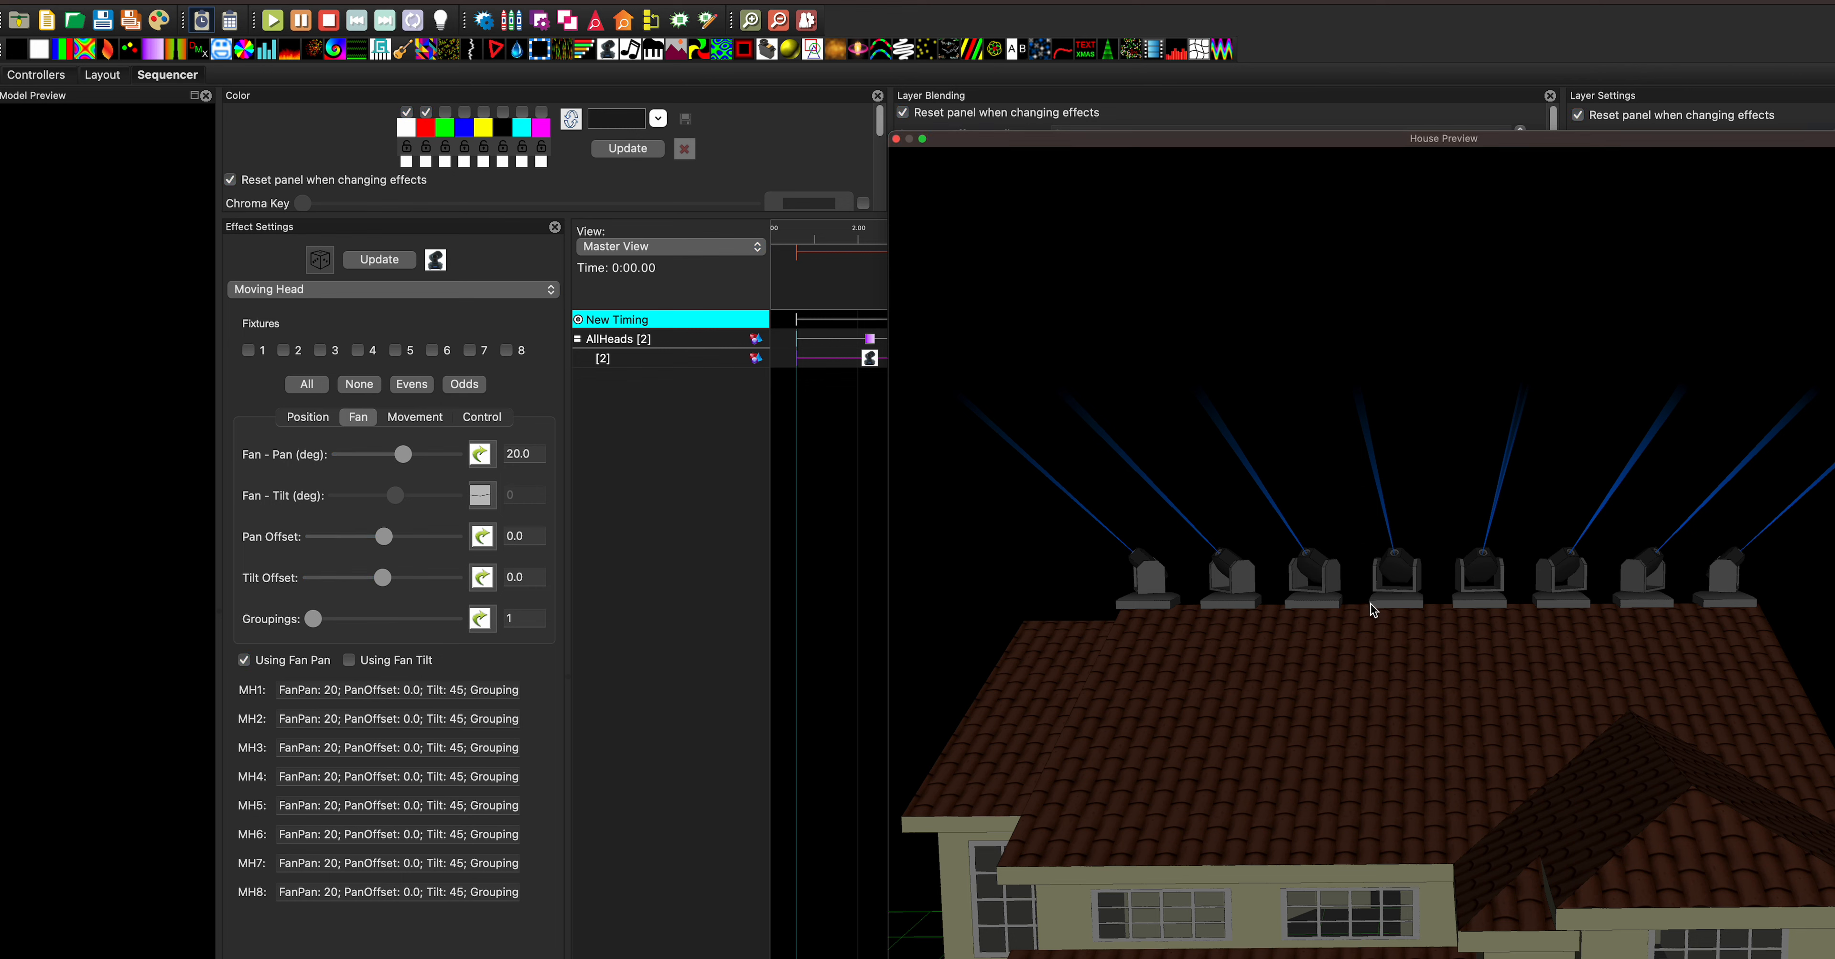